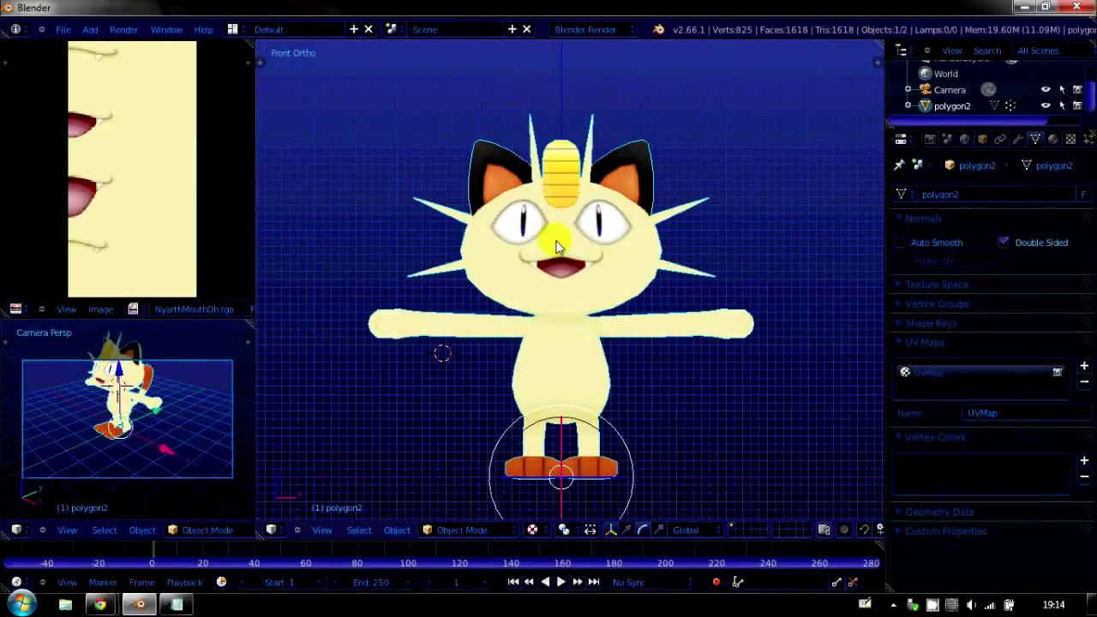
middle_drag(673, 274, 591, 330)
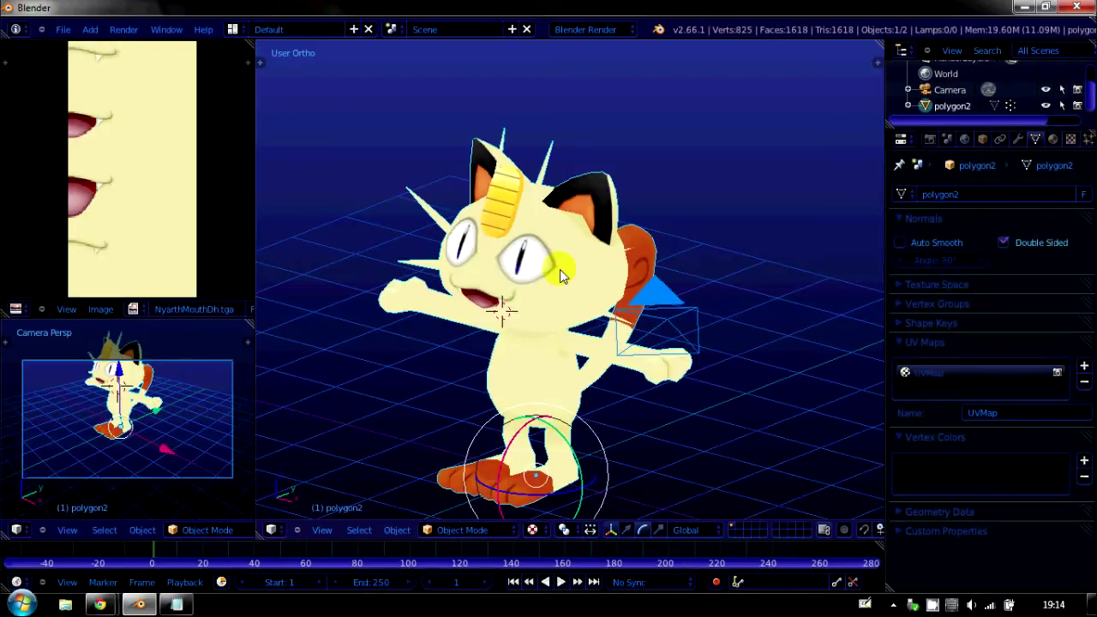
middle_drag(456, 343, 583, 308)
scroll(591, 283, up, 5)
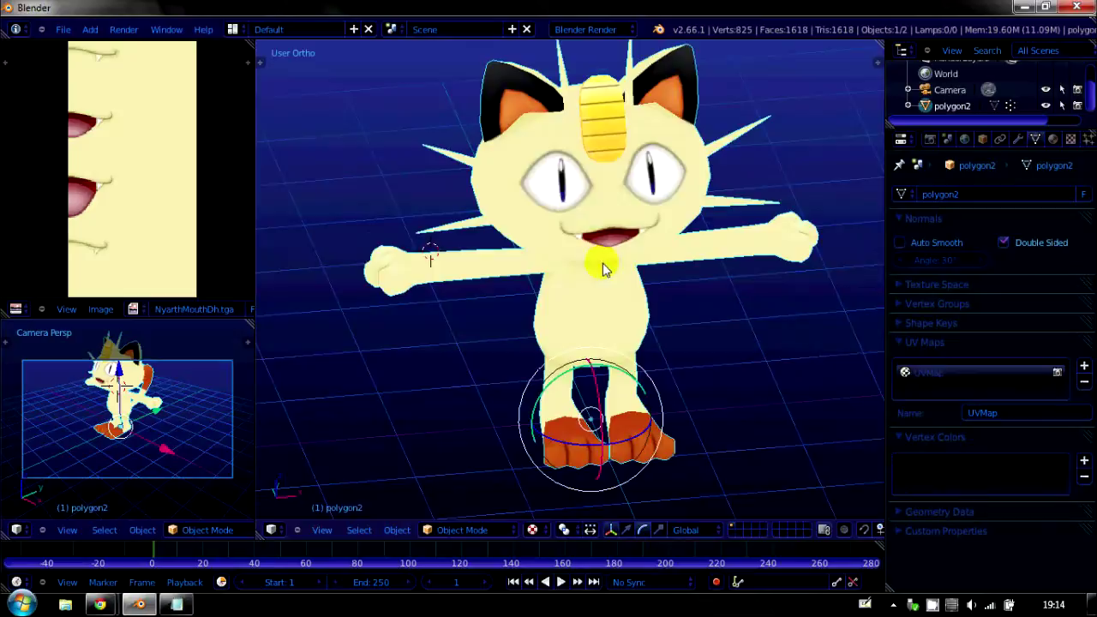
shift+middle_drag(556, 248, 538, 305)
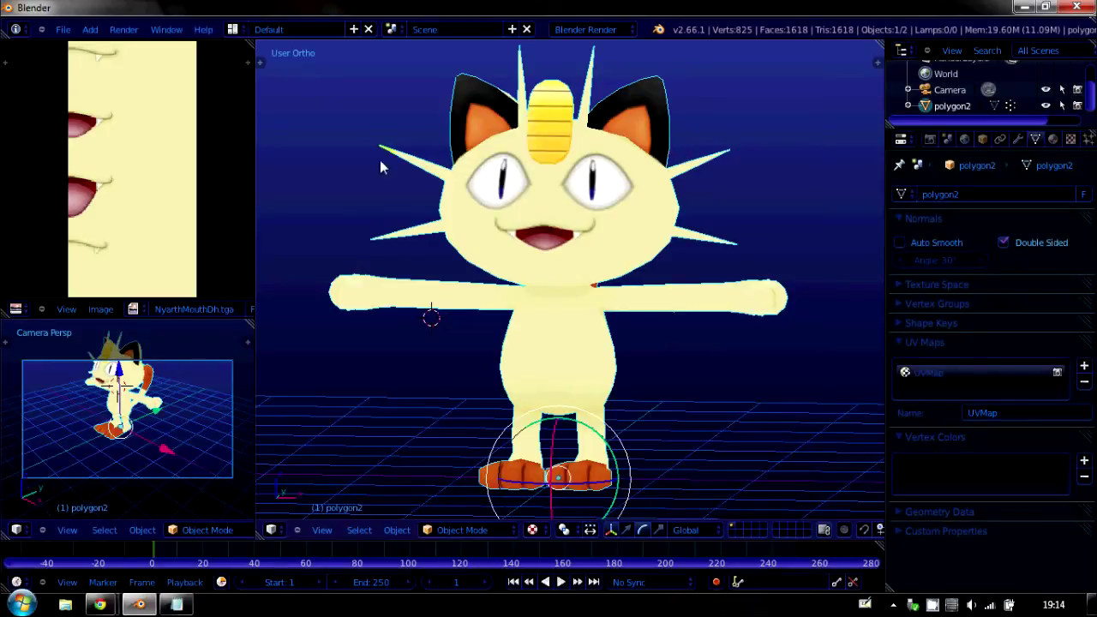
click(577, 243)
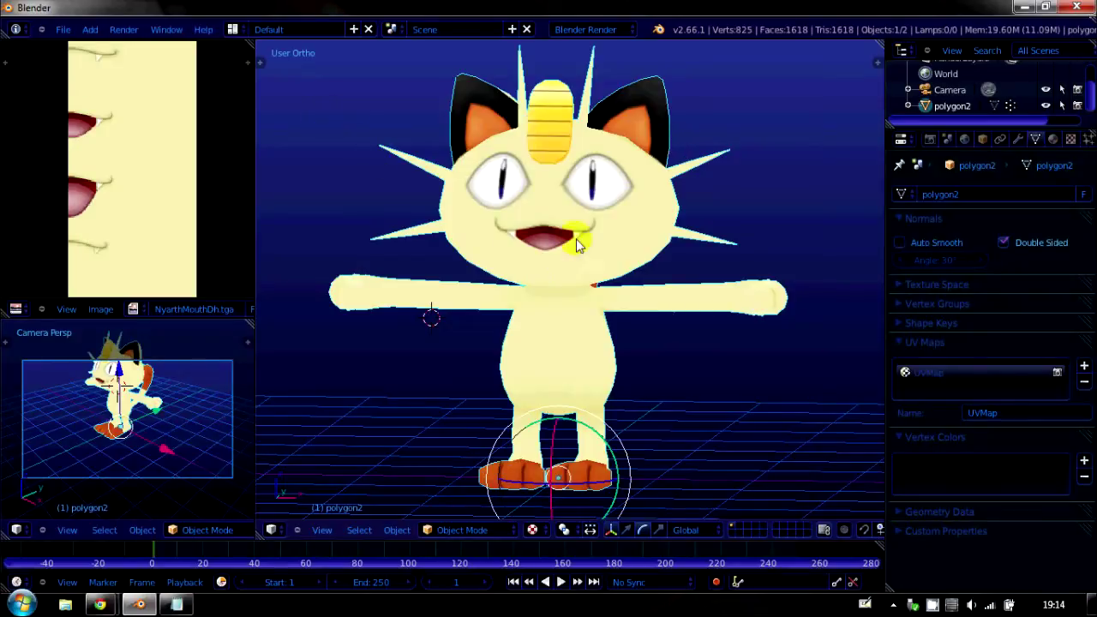
Add a single-bone armature to the scene and switch the manipulator to translate mode.
click(91, 31)
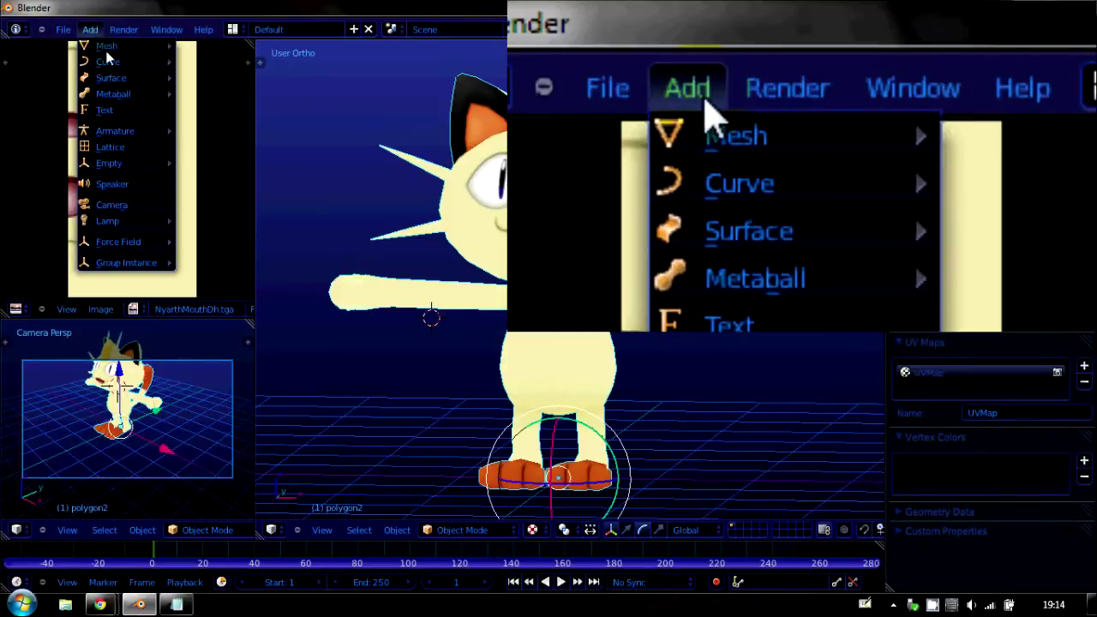
mouse_move(142, 129)
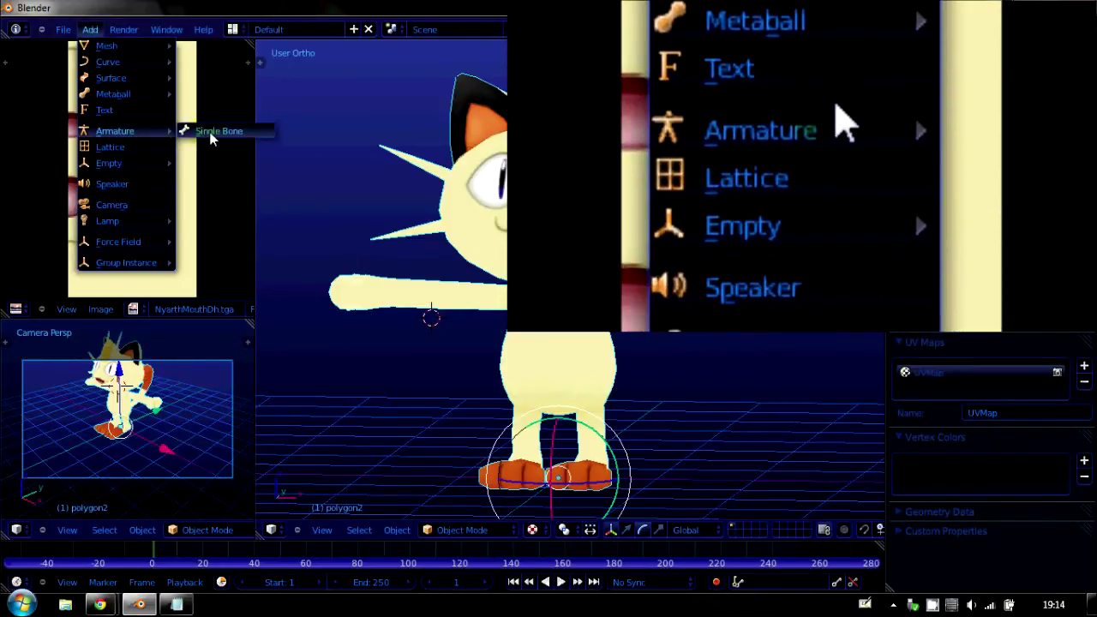
click(213, 133)
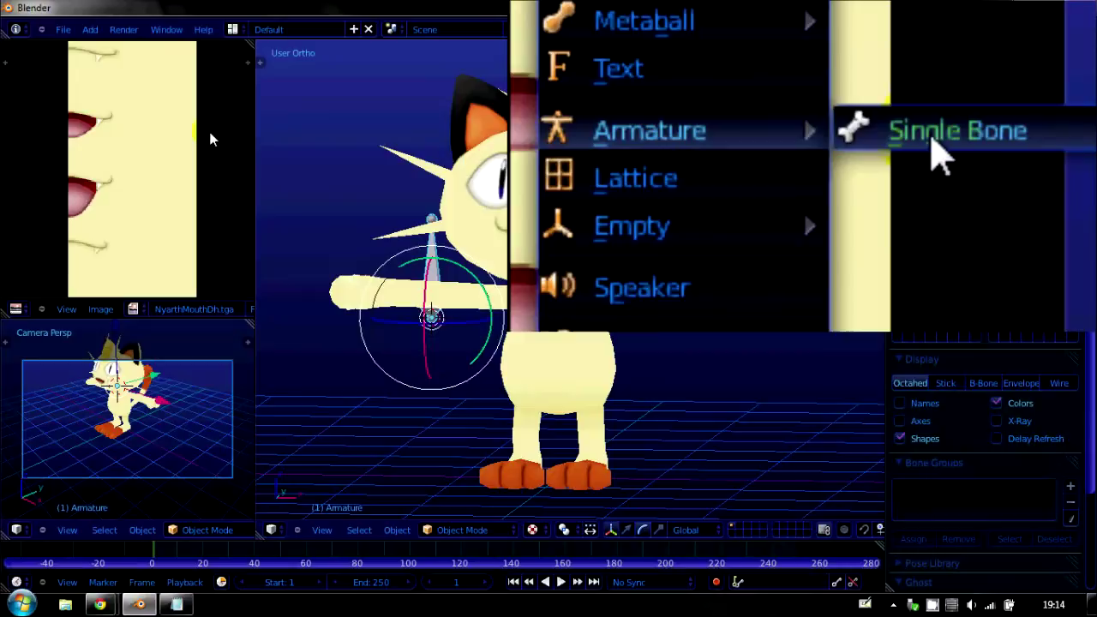
click(628, 530)
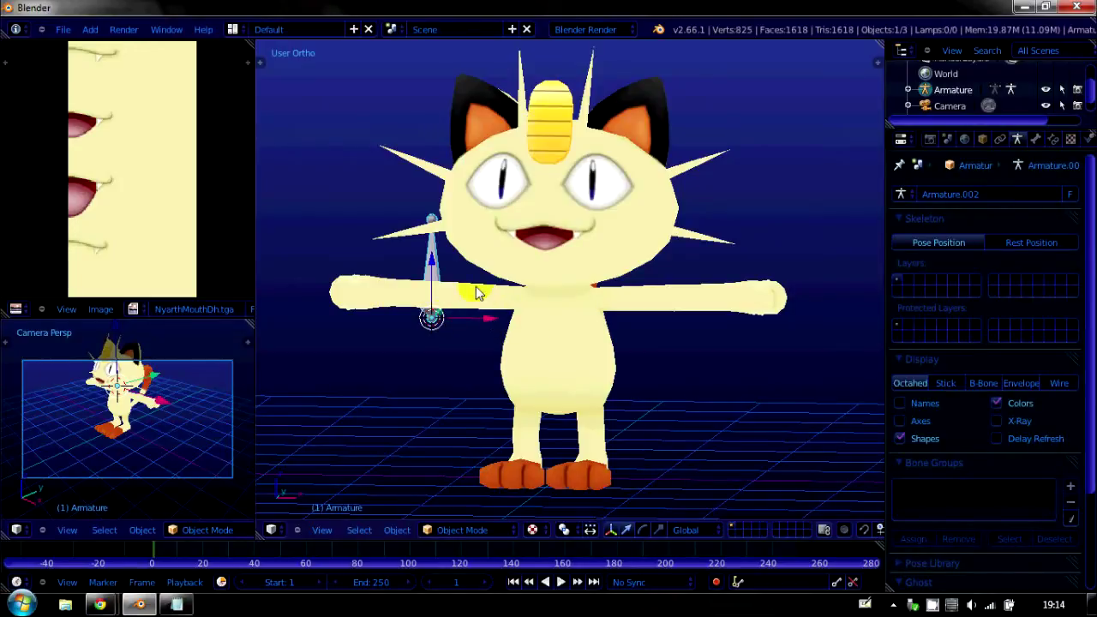
middle_drag(478, 293, 574, 328)
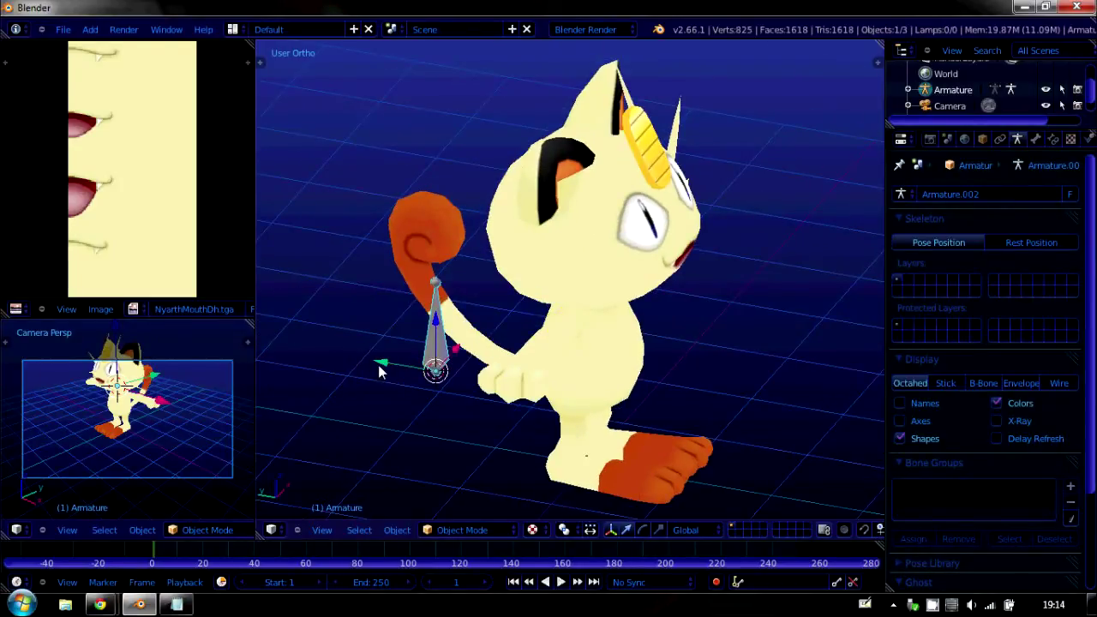
drag(378, 364, 434, 367)
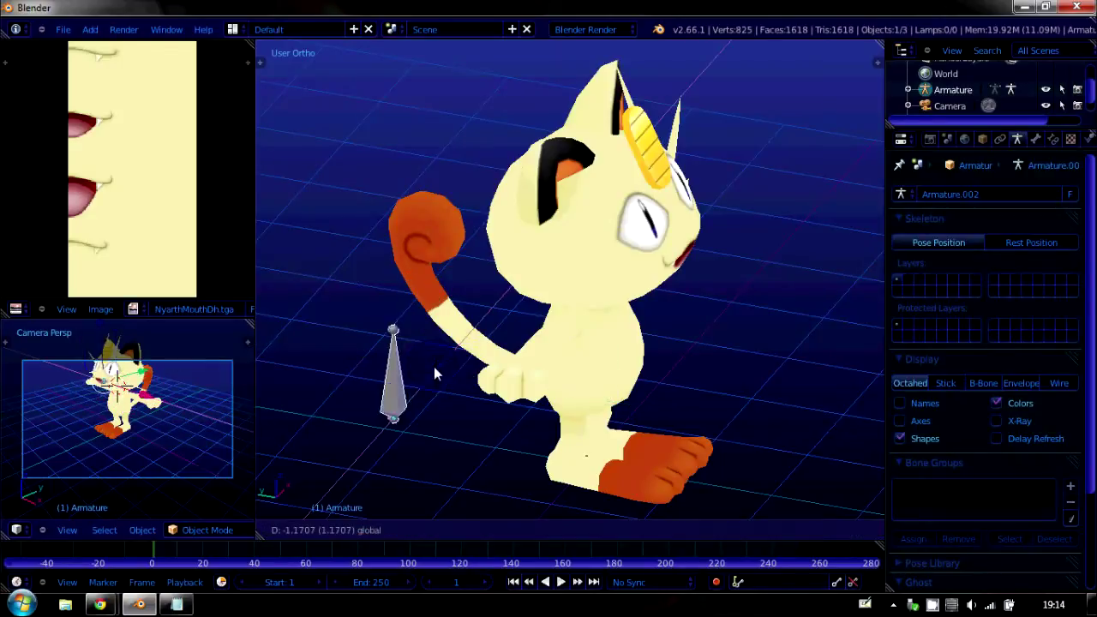
right_click(434, 367)
drag(436, 321, 470, 344)
right_click(394, 336)
right_click(465, 340)
right_click(469, 345)
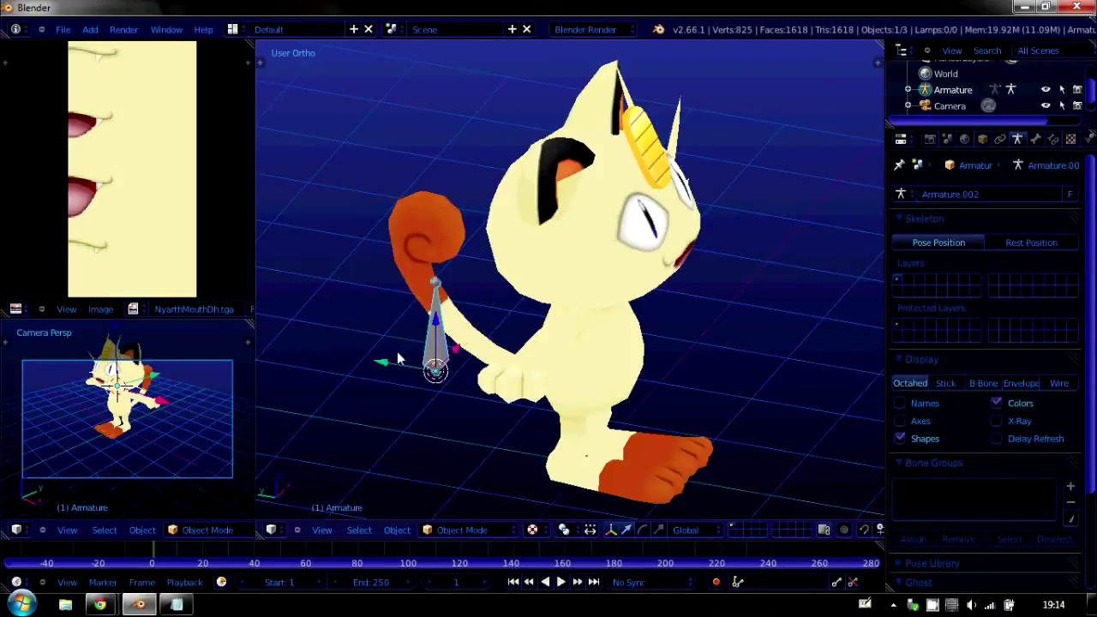
Move the armature along the Y axis and the other axes until the bone sits inside the character's torso.
key(g)
key(y)
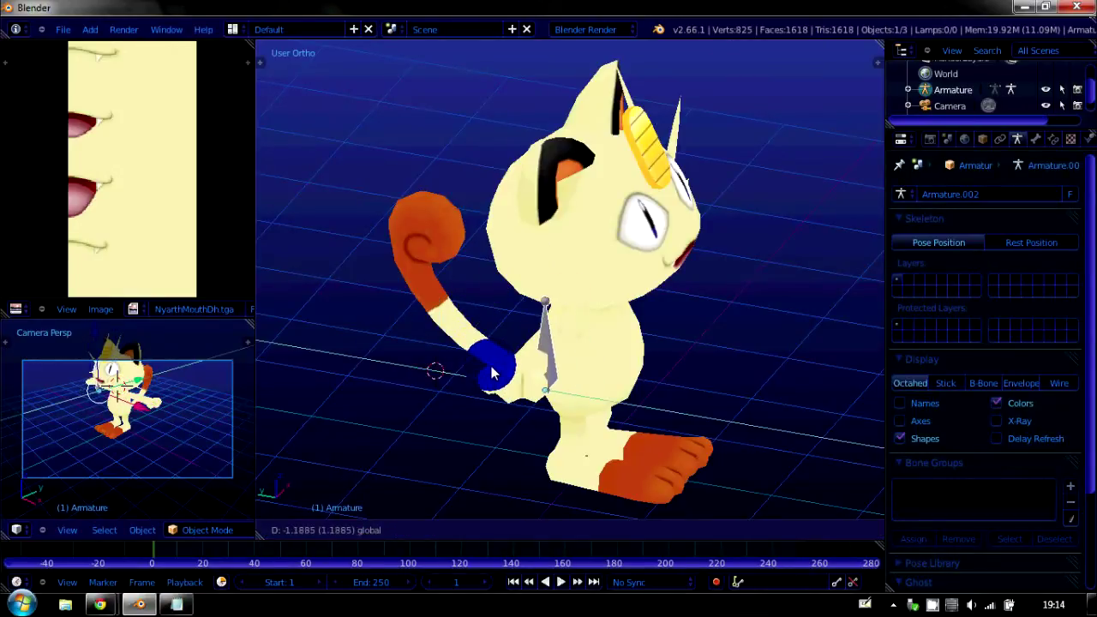
click(570, 384)
middle_drag(569, 384, 514, 350)
drag(515, 350, 625, 343)
mouse_move(549, 364)
middle_down()
mouse_move(591, 322)
mouse_move(549, 326)
middle_up()
drag(541, 274, 555, 307)
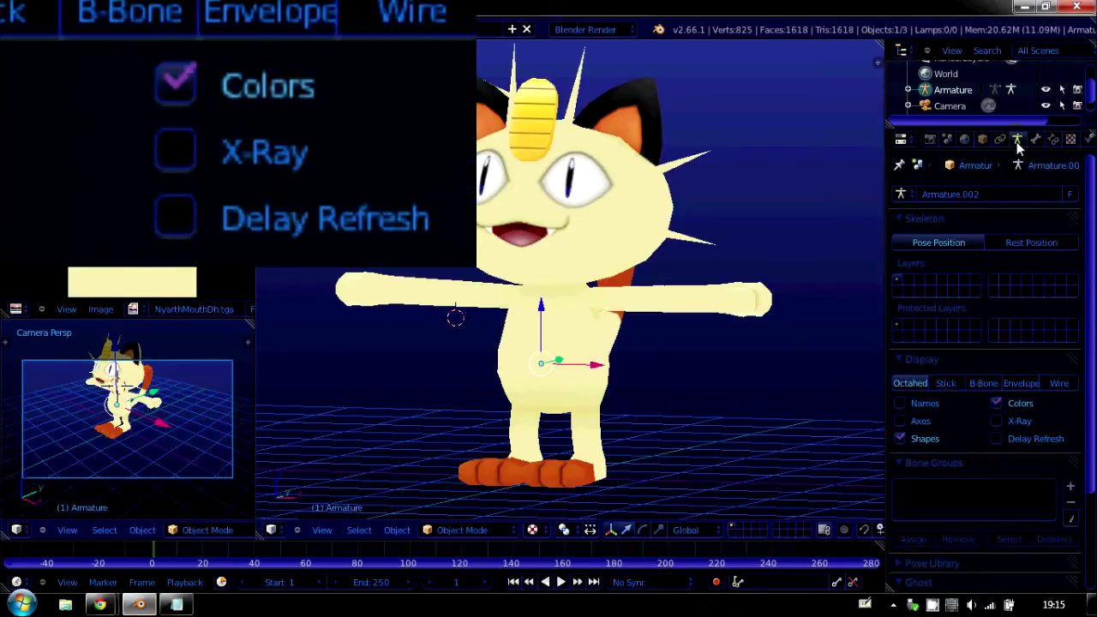
Turn on X-Ray display for the armature and fine-tune the bone's position inside the torso.
click(996, 421)
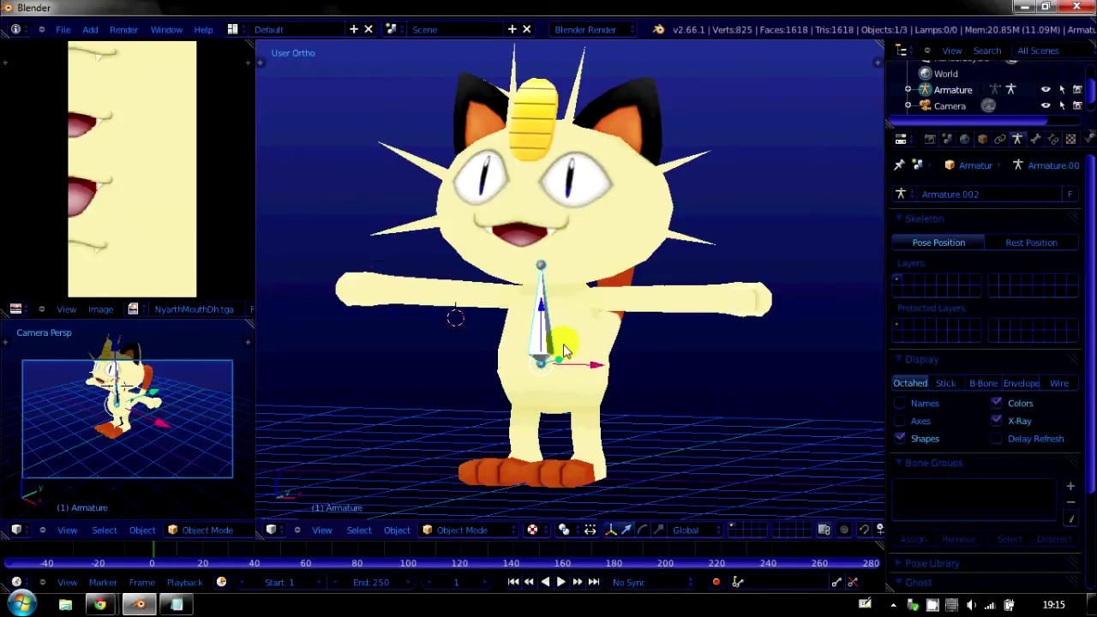
middle_drag(563, 344, 614, 422)
scroll(589, 372, down, 4)
middle_drag(588, 371, 565, 360)
scroll(564, 361, up, 6)
middle_drag(598, 396, 583, 360)
drag(592, 407, 610, 406)
click(610, 412)
middle_drag(686, 399, 525, 387)
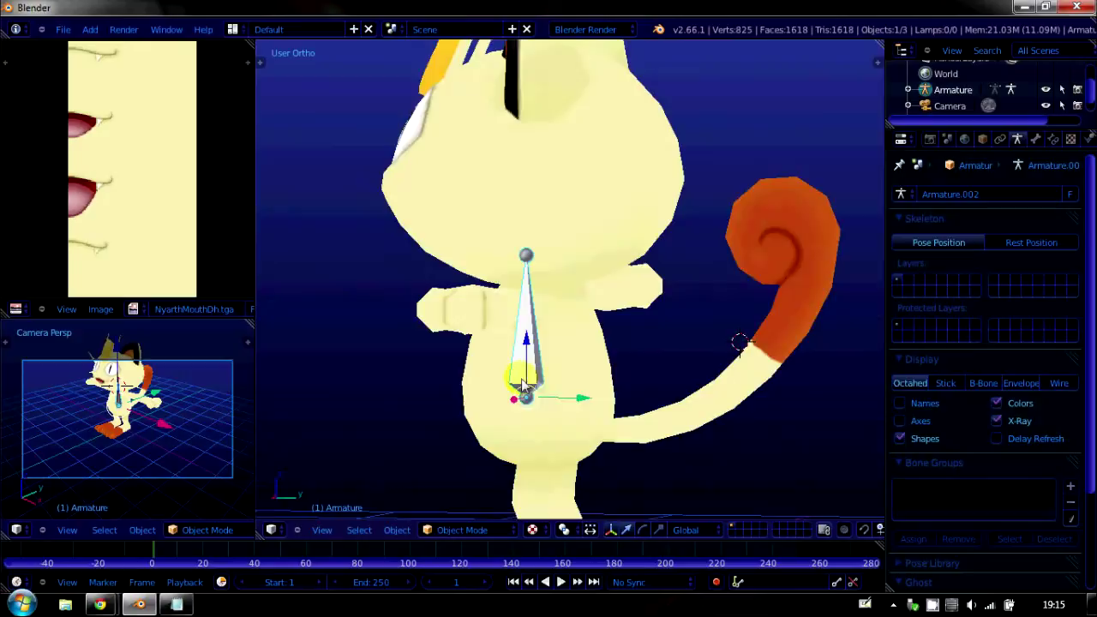
mouse_move(583, 400)
mouse_down()
mouse_move(595, 400)
mouse_move(584, 400)
mouse_up()
Nudge the armature a little sideways along the X axis within the torso.
middle_drag(532, 411, 525, 350)
scroll(611, 420, down, 7)
scroll(603, 350, up, 3)
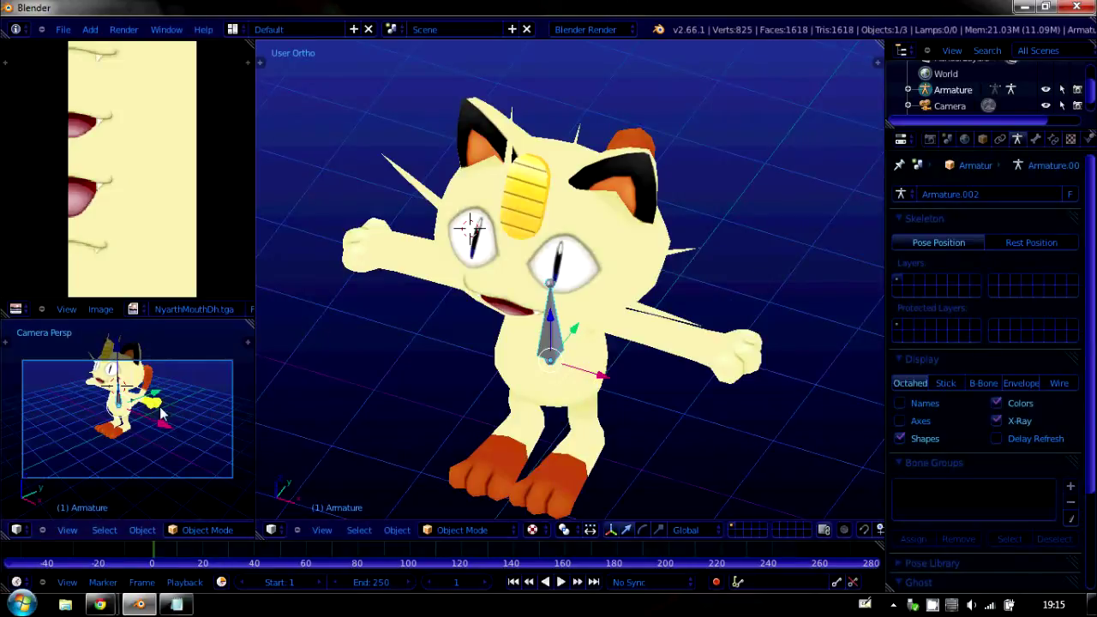
right_drag(594, 381, 612, 394)
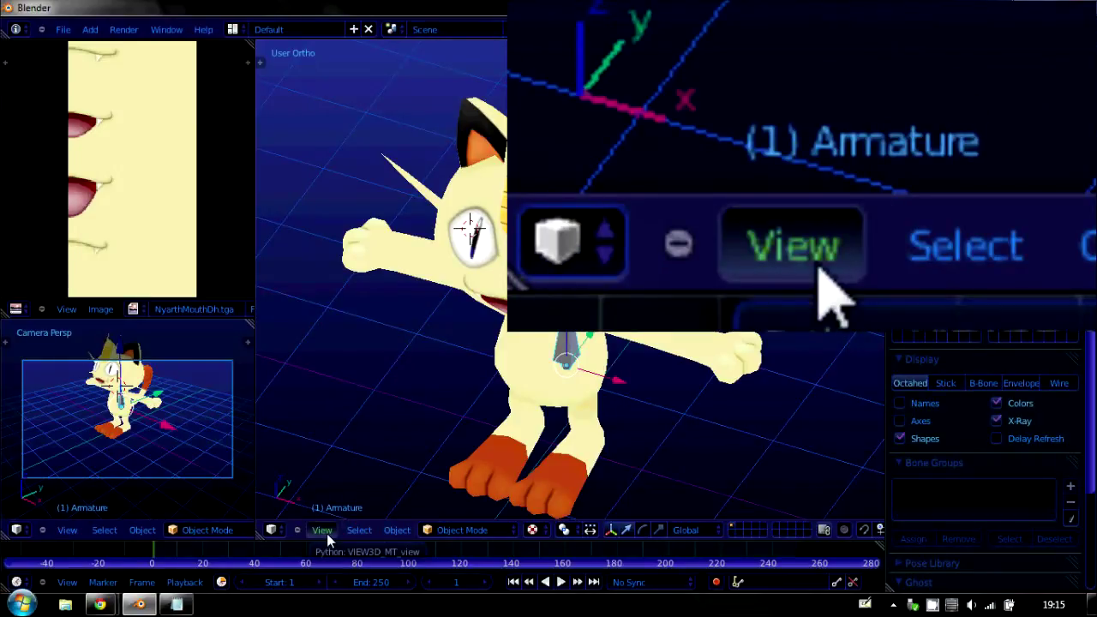
Split the main 3D viewport into the four-pane quad view.
click(324, 531)
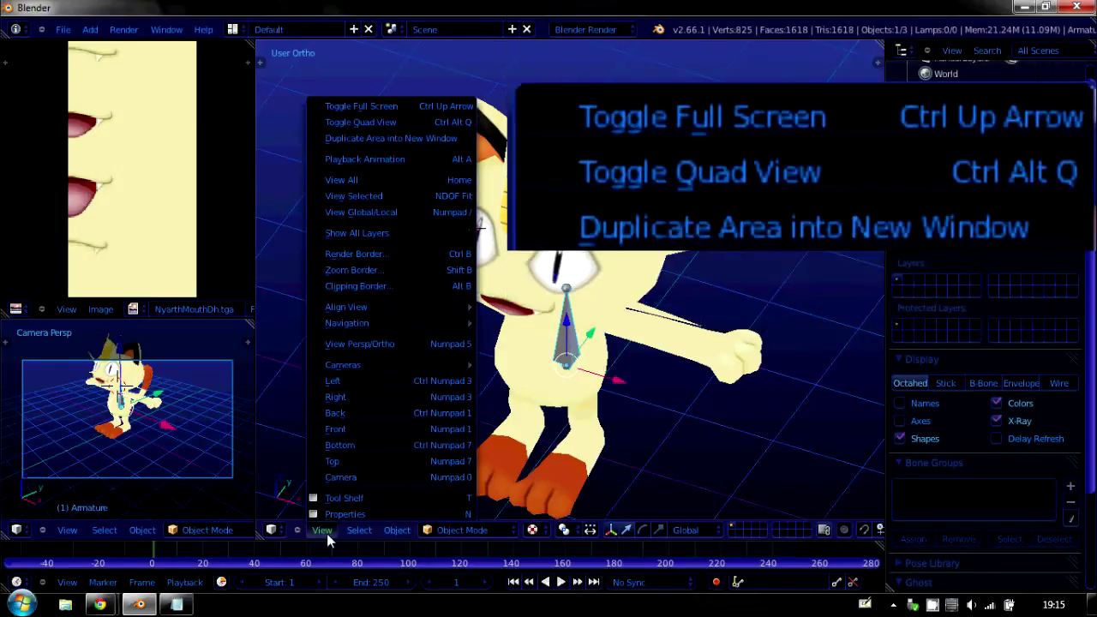
click(412, 122)
Examine the armature's placement in the character from the top, perspective and front views.
scroll(436, 187, up, 3)
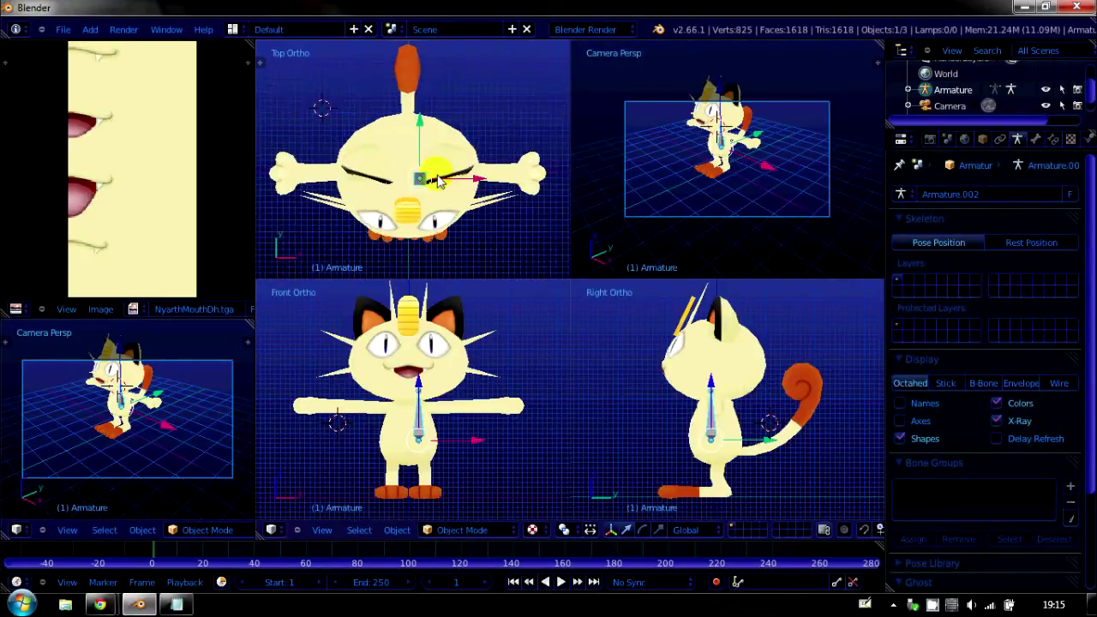
scroll(439, 190, down, 3)
scroll(438, 190, up, 6)
scroll(439, 191, down, 4)
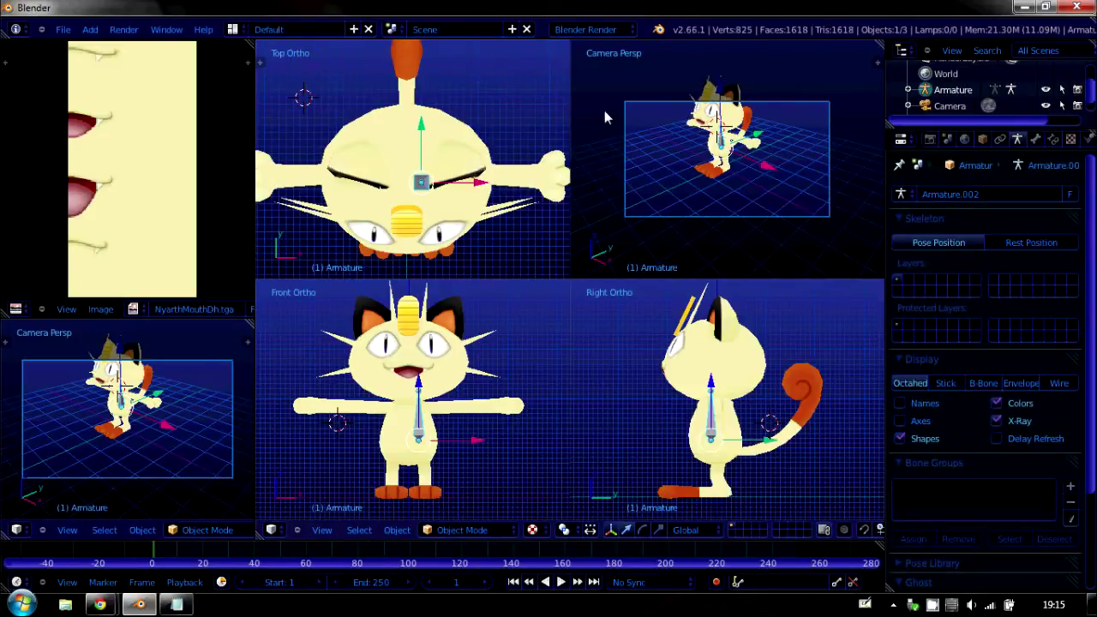
middle_drag(634, 63, 701, 192)
scroll(699, 203, down, 3)
scroll(698, 206, up, 7)
scroll(698, 192, down, 4)
scroll(697, 192, down, 3)
scroll(455, 206, up, 6)
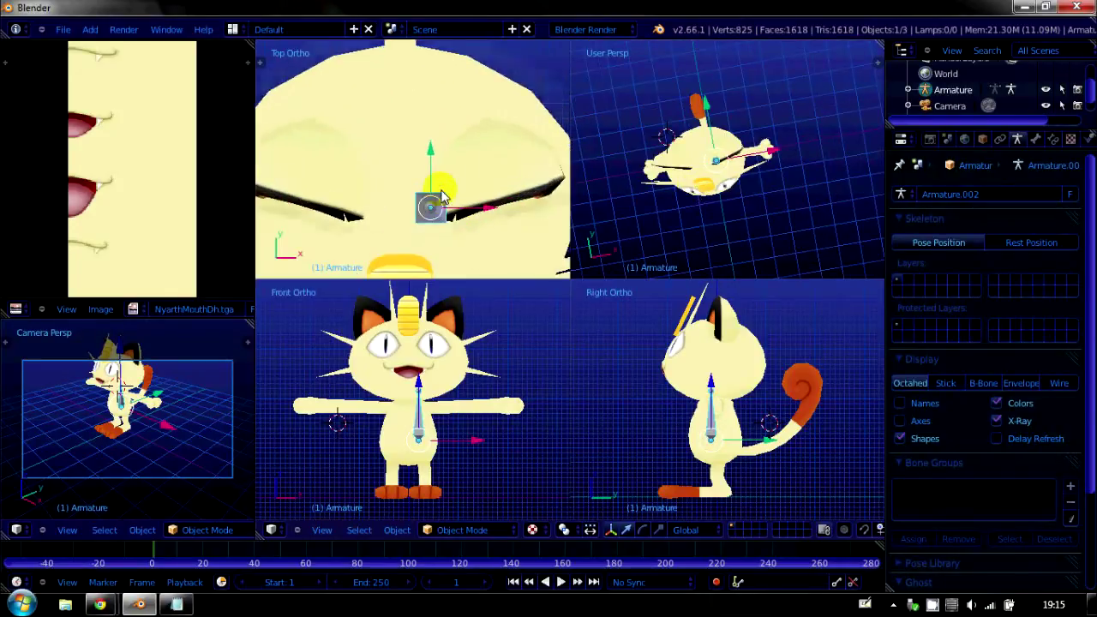
scroll(362, 169, down, 3)
scroll(362, 170, down, 3)
scroll(441, 380, up, 4)
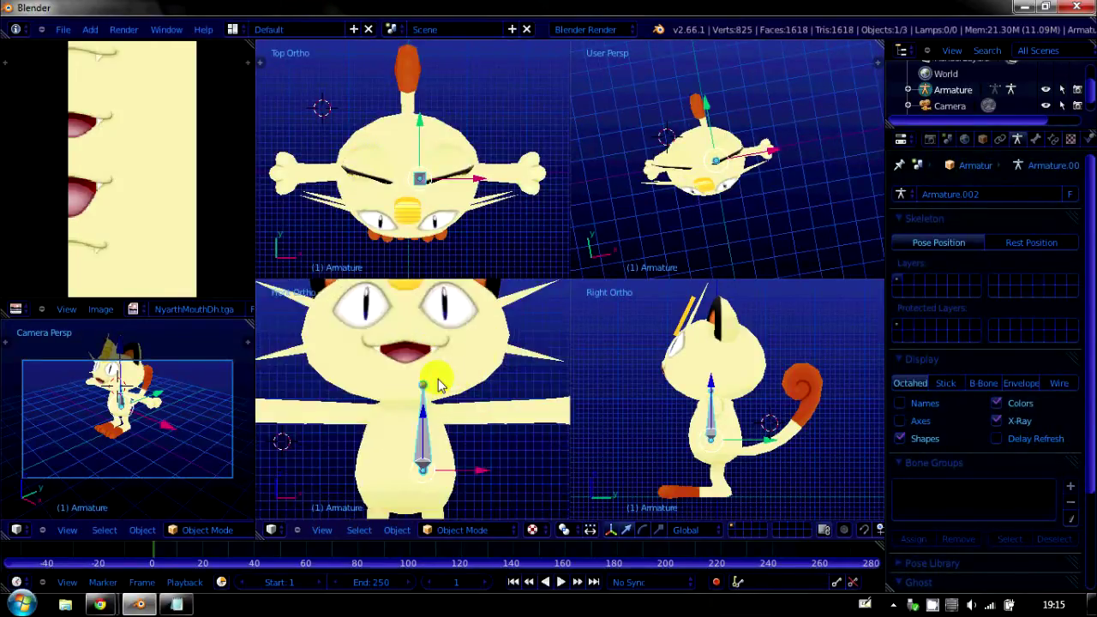
scroll(437, 380, down, 5)
scroll(699, 396, up, 4)
scroll(699, 398, down, 4)
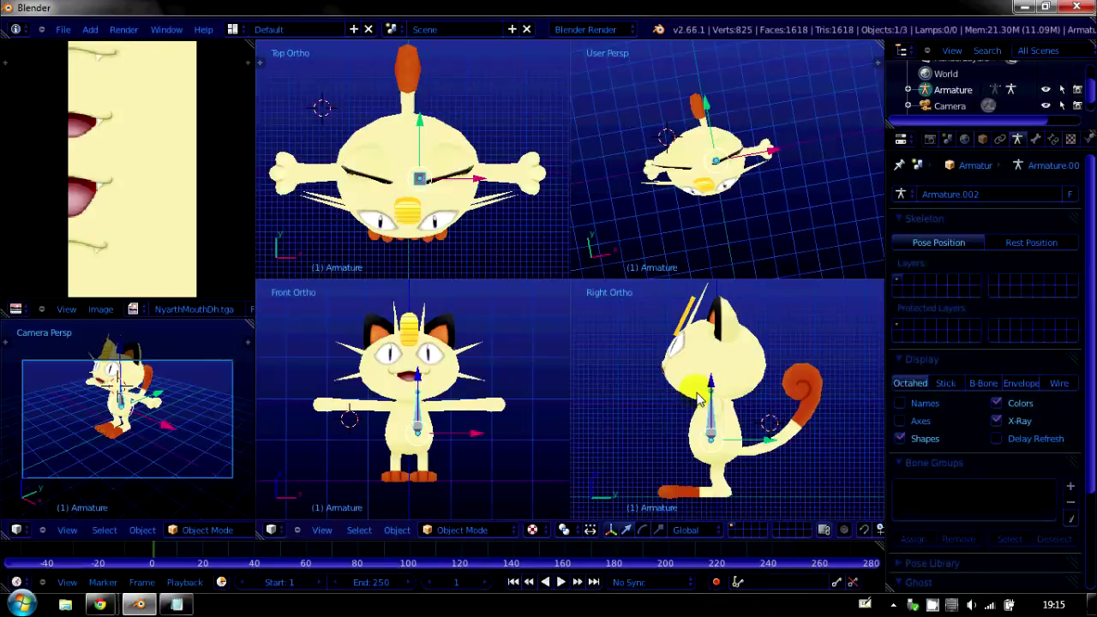
Duplicate the 3D viewport into a new window, maximise and restore that window, and close it.
click(322, 530)
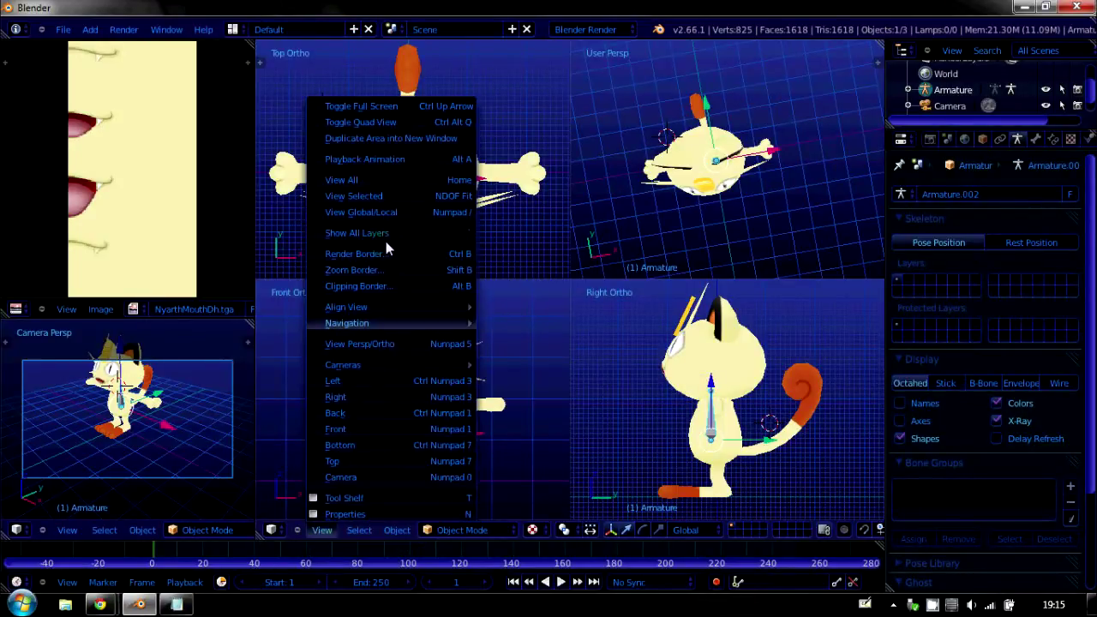
click(377, 139)
double_click(437, 17)
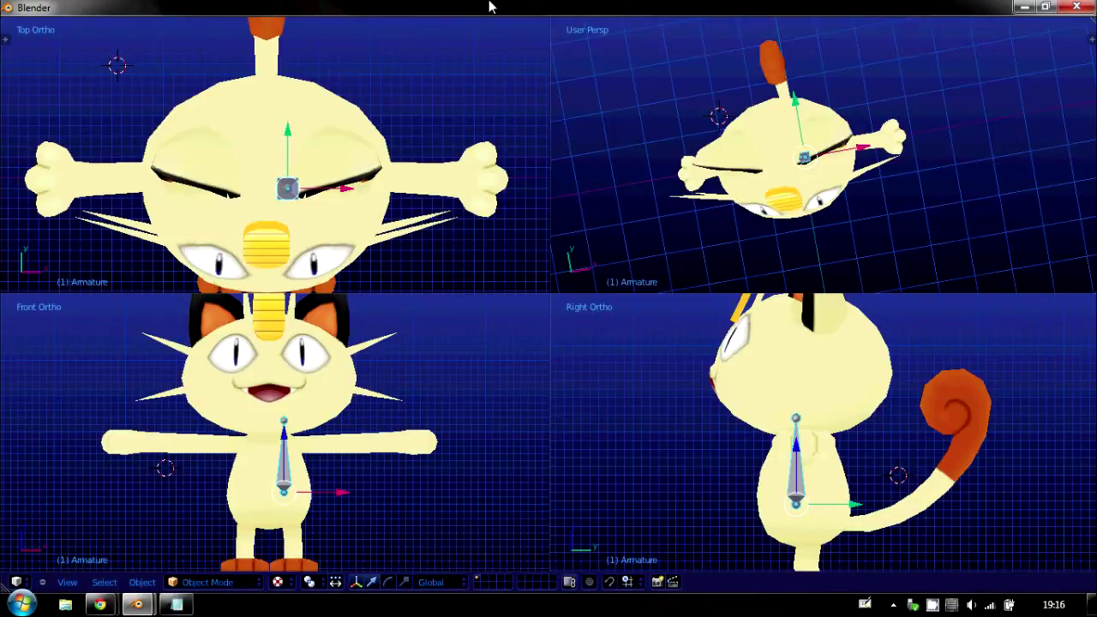
double_click(491, 6)
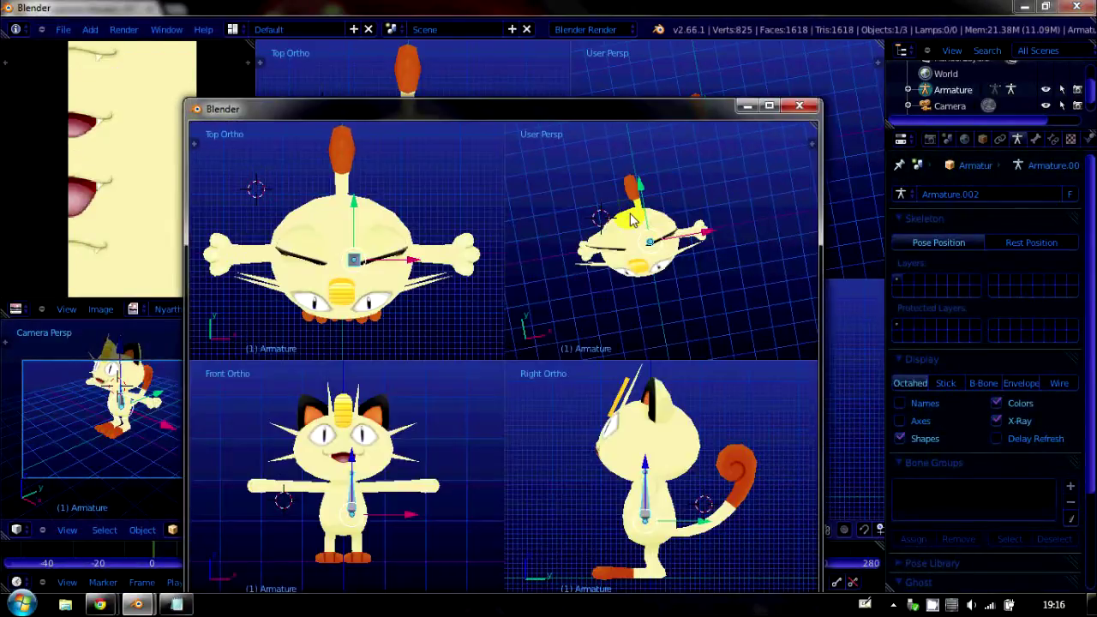
click(799, 106)
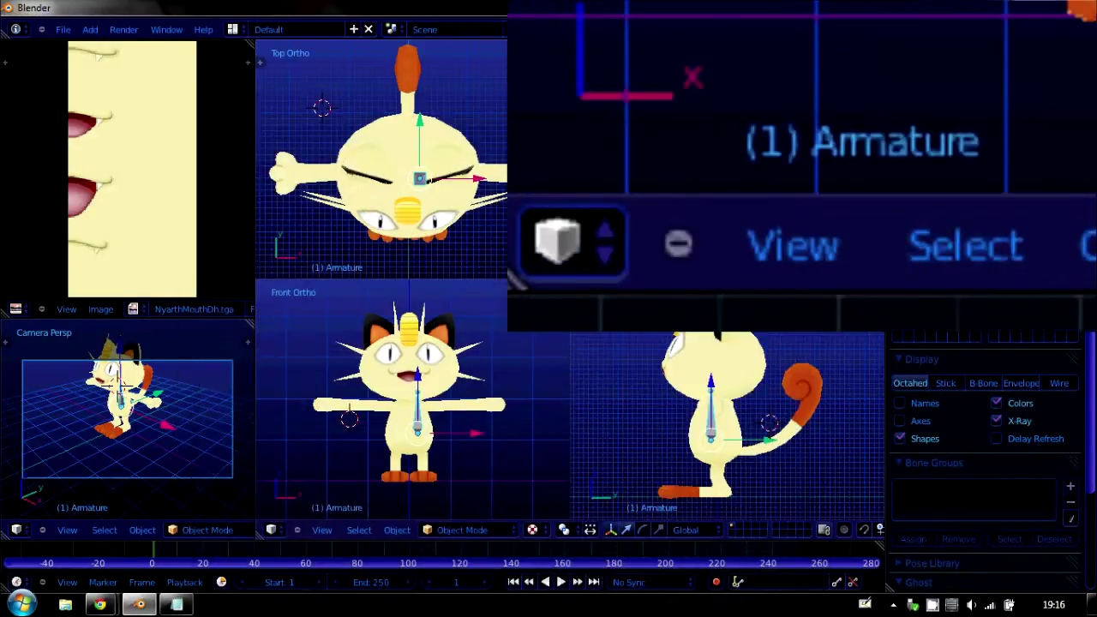
Expand the quad-view 3D viewport to full screen.
click(324, 530)
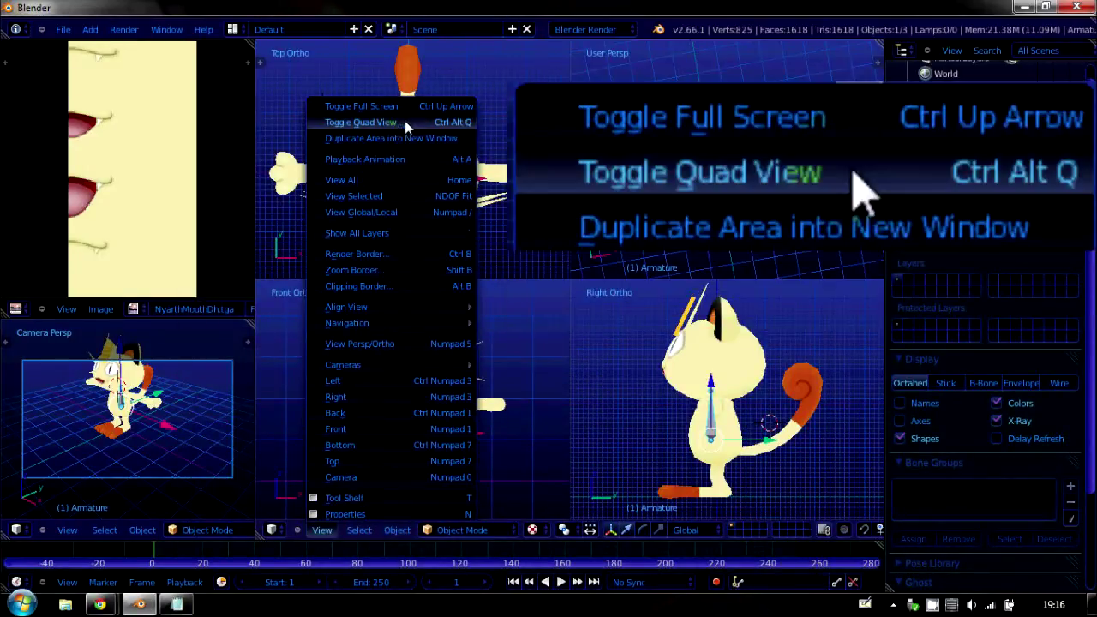
click(432, 106)
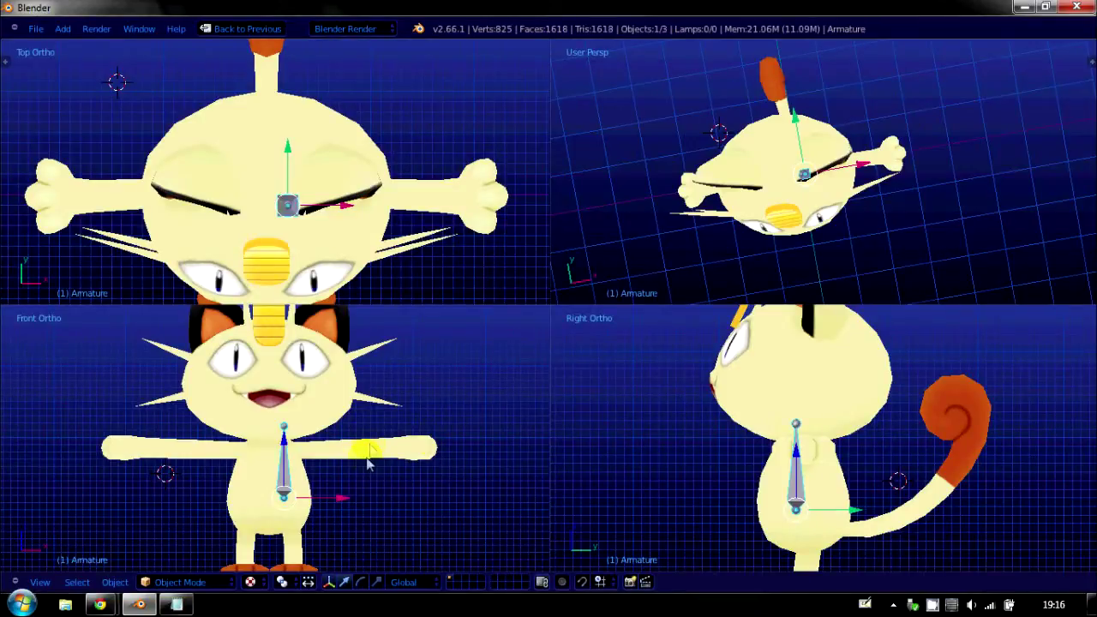
Shift the armature along X toward the torso's centre and lower the bone's base to the hips.
scroll(302, 488, down, 2)
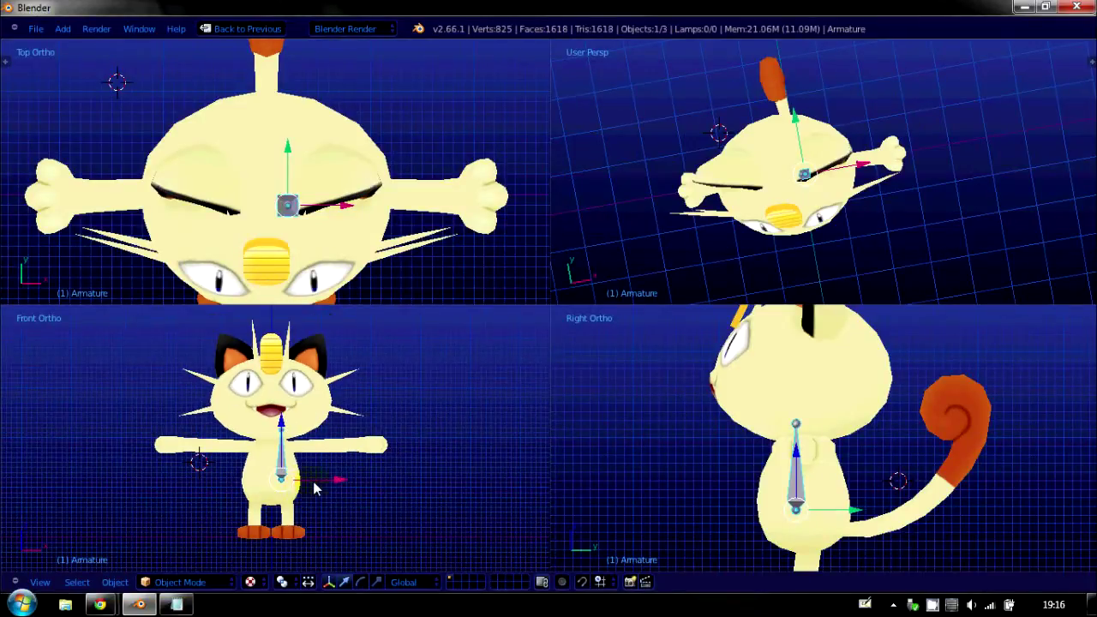
scroll(313, 481, up, 5)
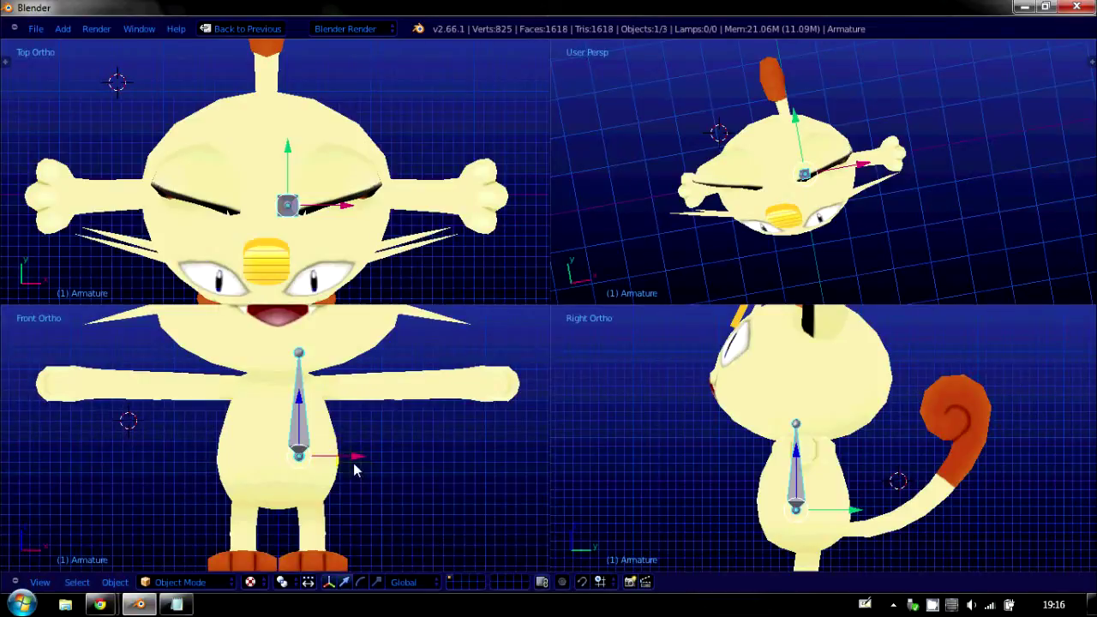
mouse_move(353, 463)
mouse_down()
mouse_move(312, 453)
mouse_move(342, 450)
mouse_up()
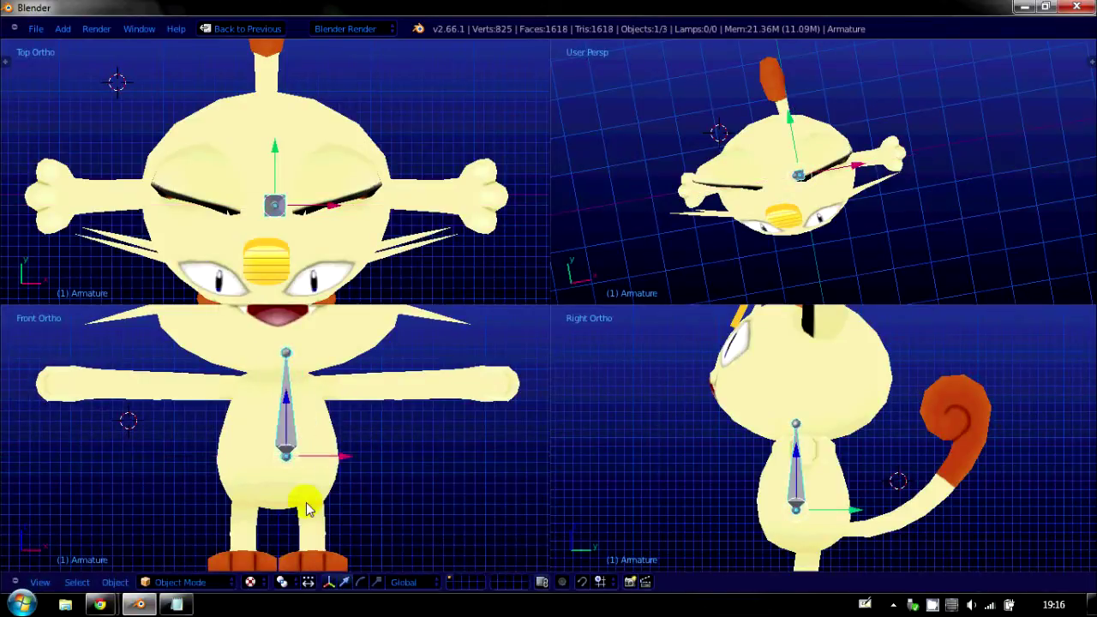
scroll(306, 489, up, 3)
drag(351, 375, 299, 403)
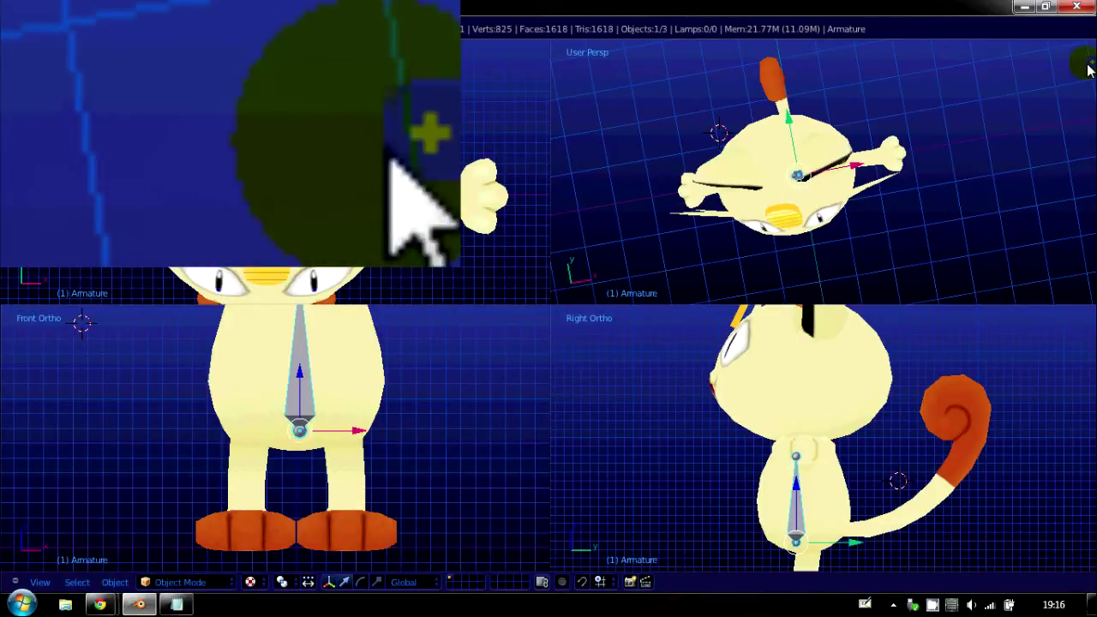
Centre the armature on the character by setting its X location to 0.
click(1087, 67)
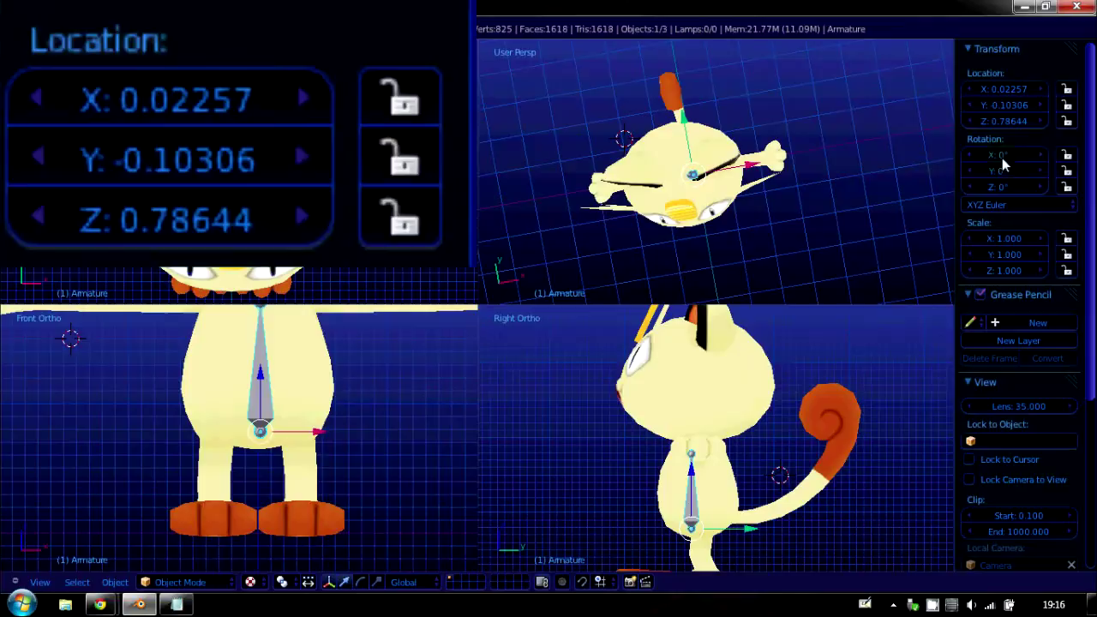
click(1004, 91)
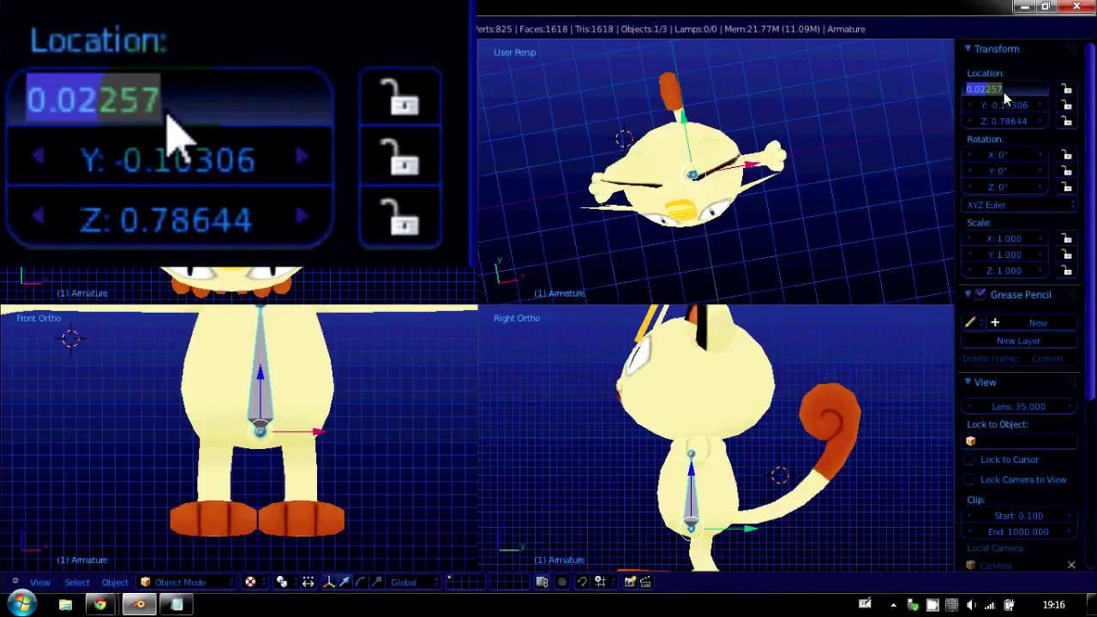
text(0)
key(Return)
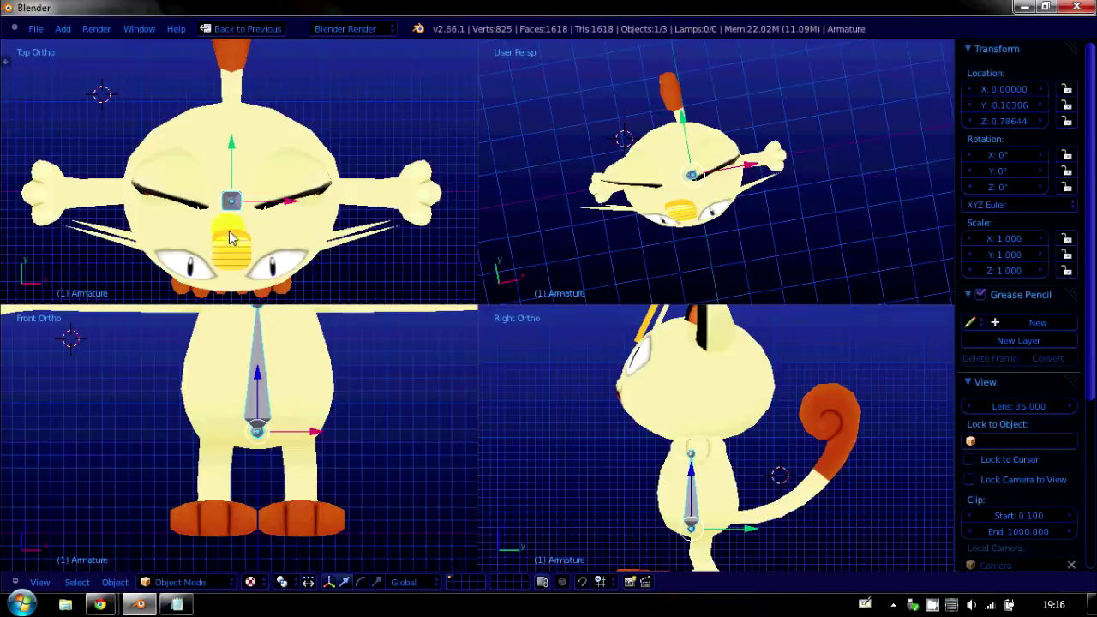
scroll(241, 219, down, 3)
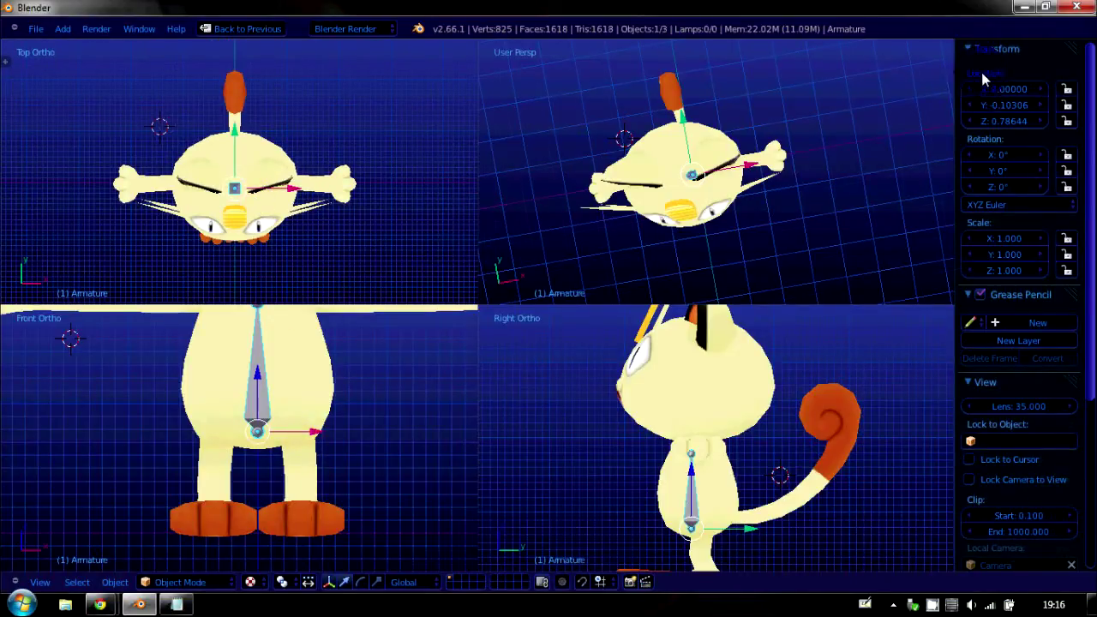
key(n)
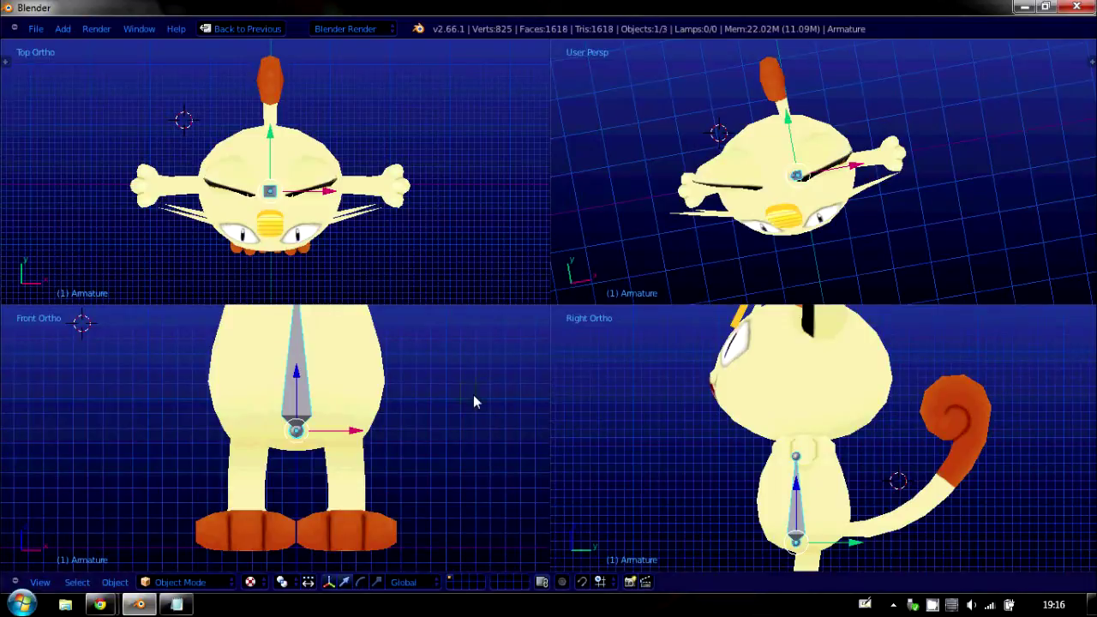
Switch the armature to Edit Mode and select the torso bone's upper tip at the neck.
right_click(299, 416)
scroll(299, 416, up, 1)
scroll(297, 412, down, 2)
shift+middle_drag(325, 424, 293, 572)
right_click(260, 461)
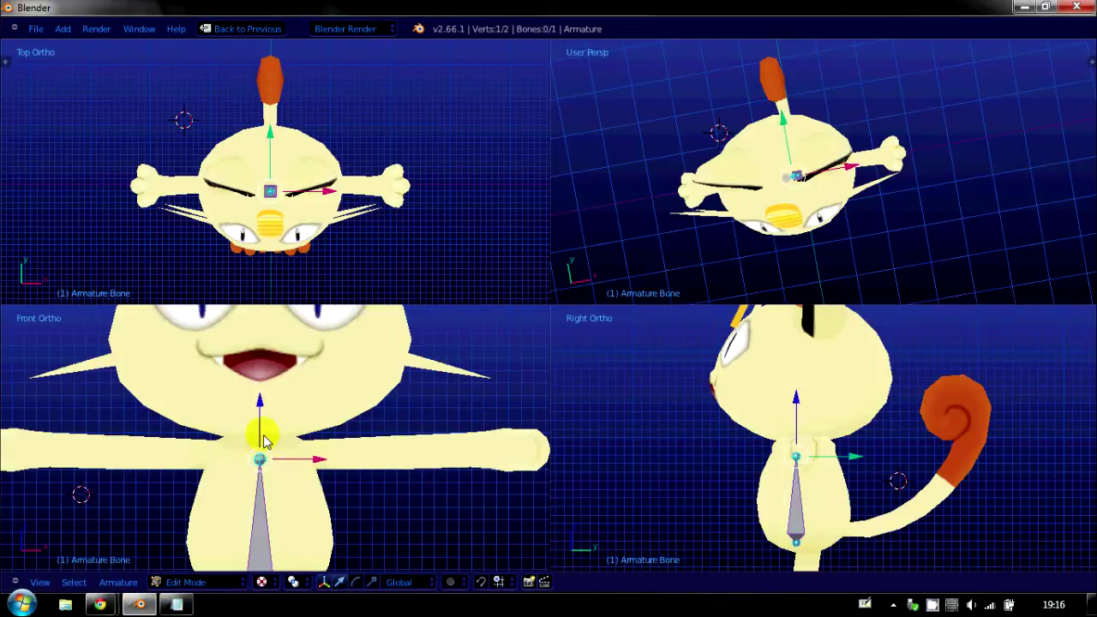
scroll(282, 510, down, 3)
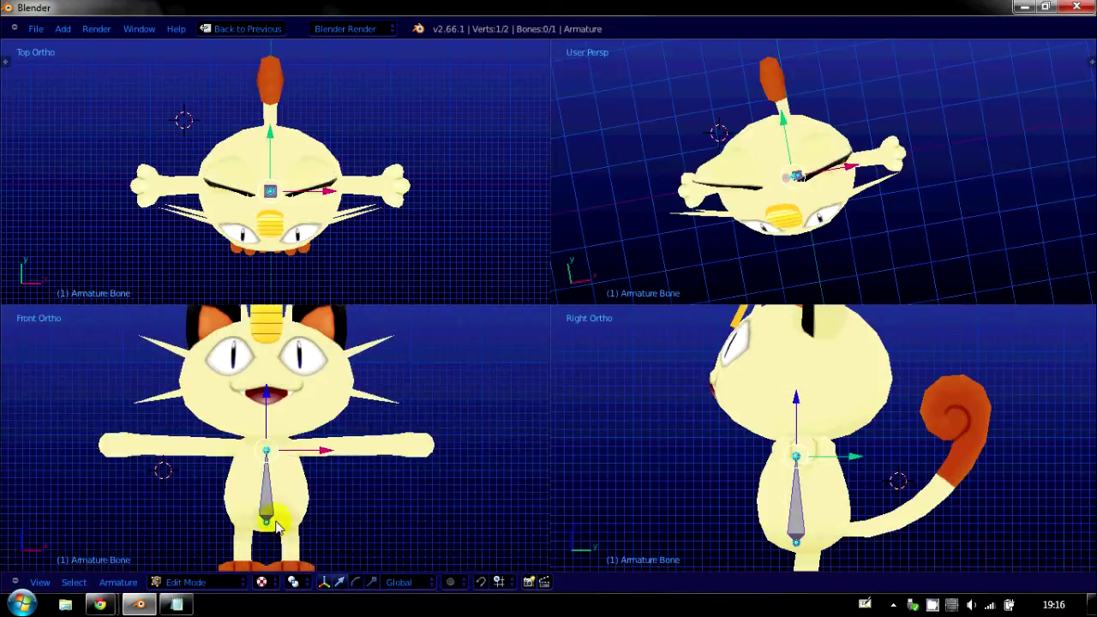
scroll(282, 497, up, 3)
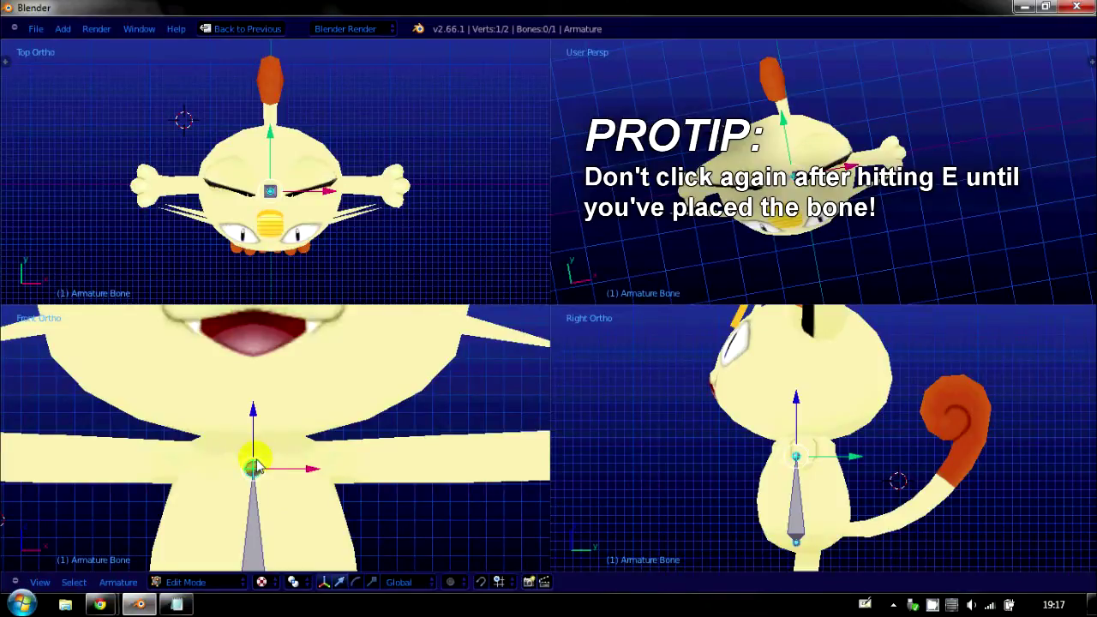
Try extruding a bone from the torso bone's tip up to the mouth, and delete that trial bone.
key(e)
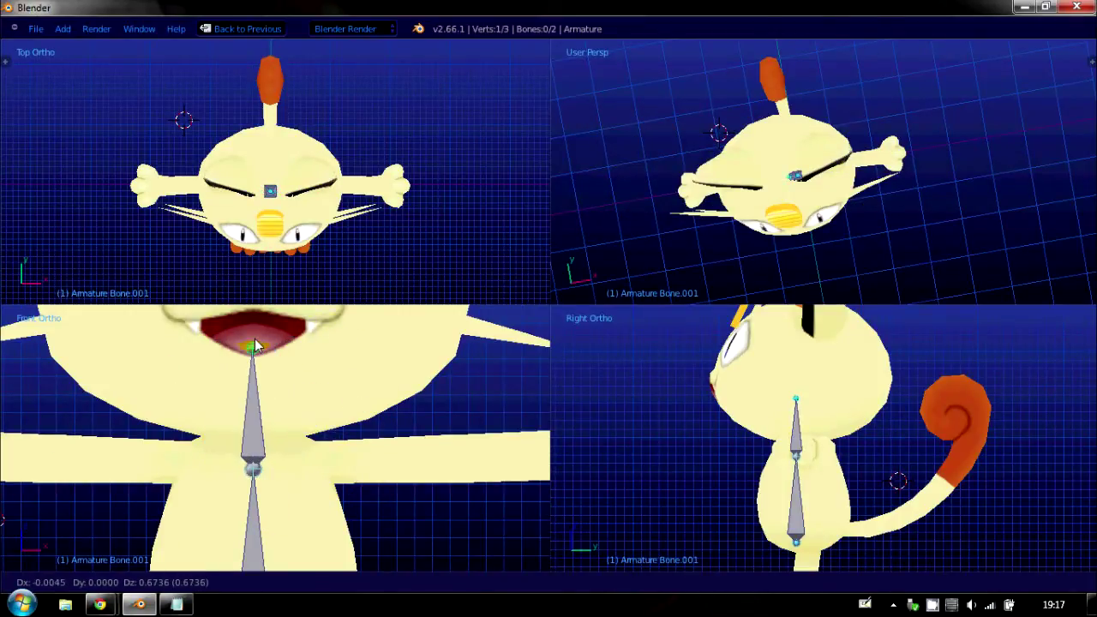
click(255, 336)
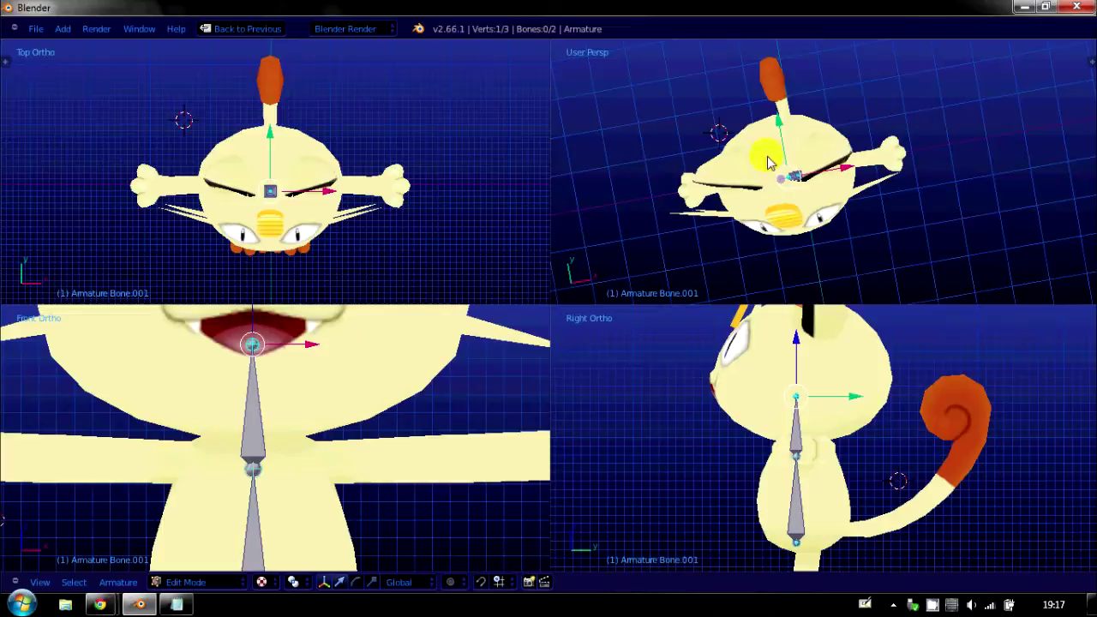
right_click(256, 381)
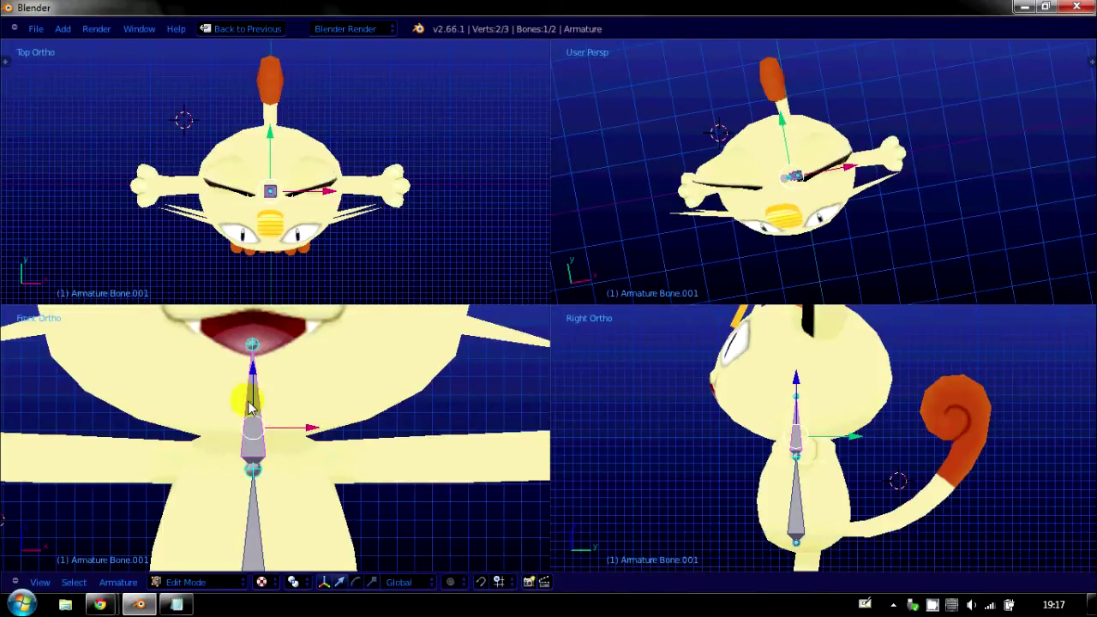
key(x)
click(250, 405)
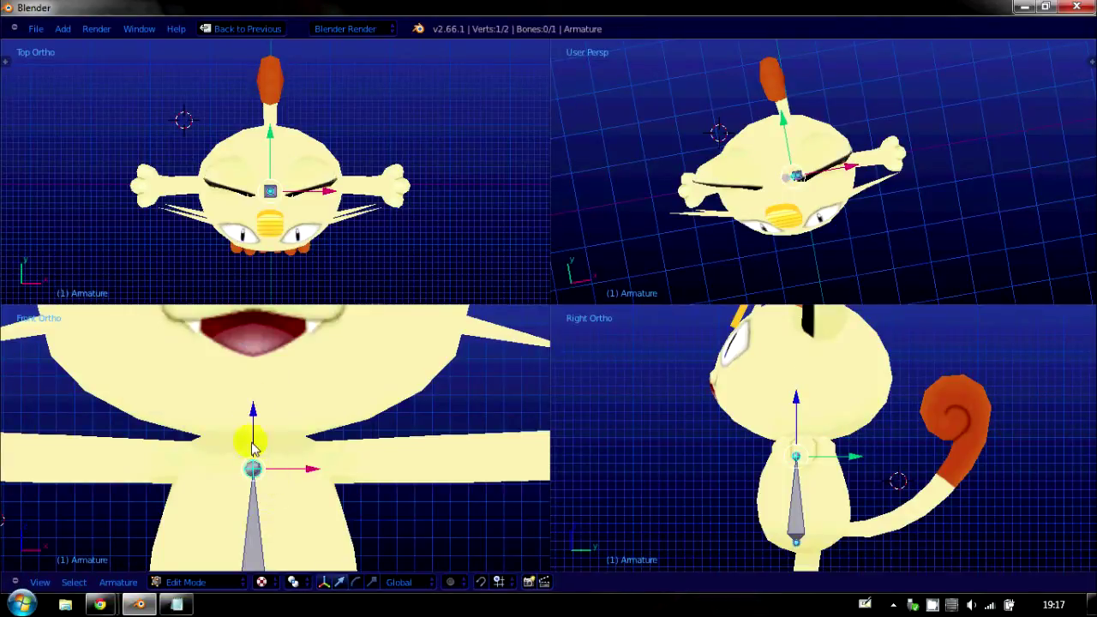
Extrude a head bone from the torso bone's tip, moving its end straight up along Z to the lower mouth.
key(e)
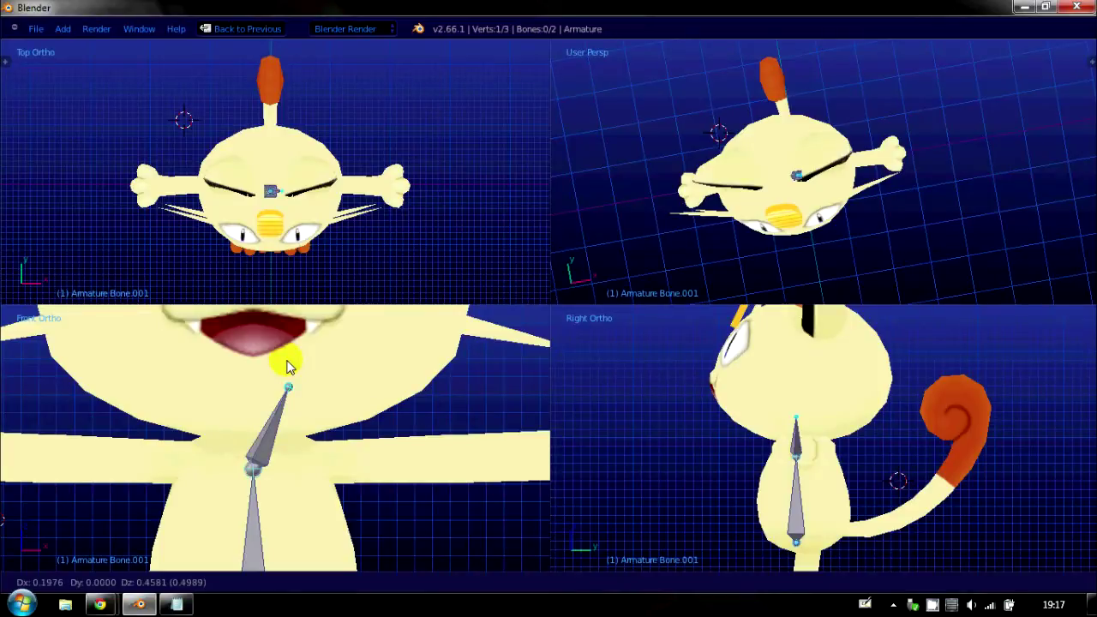
right_click(288, 367)
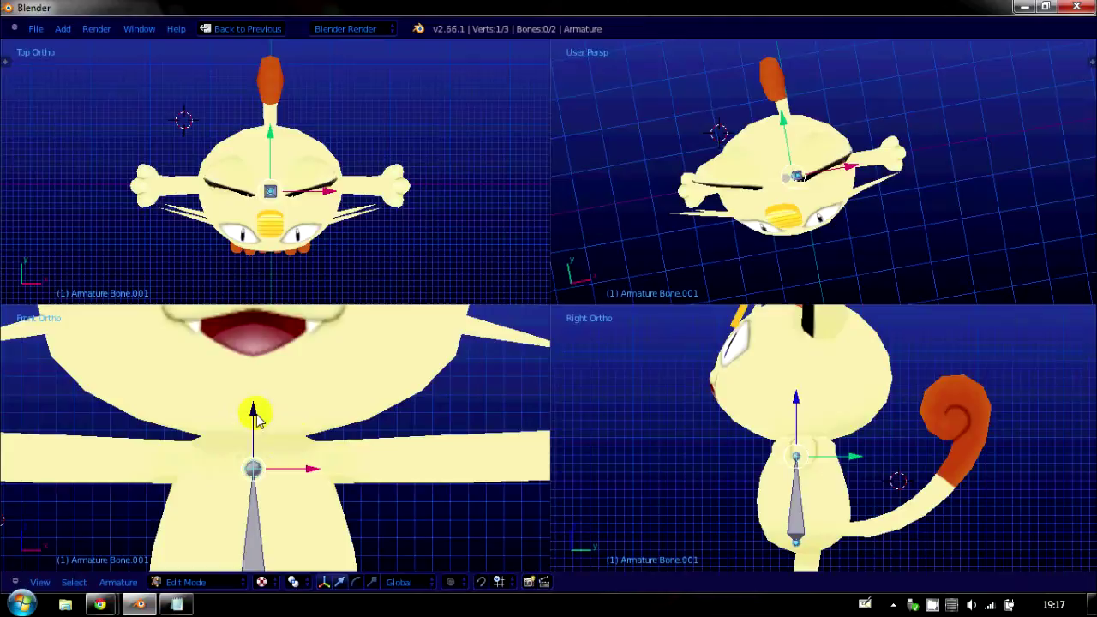
drag(254, 416, 261, 310)
scroll(793, 411, up, 3)
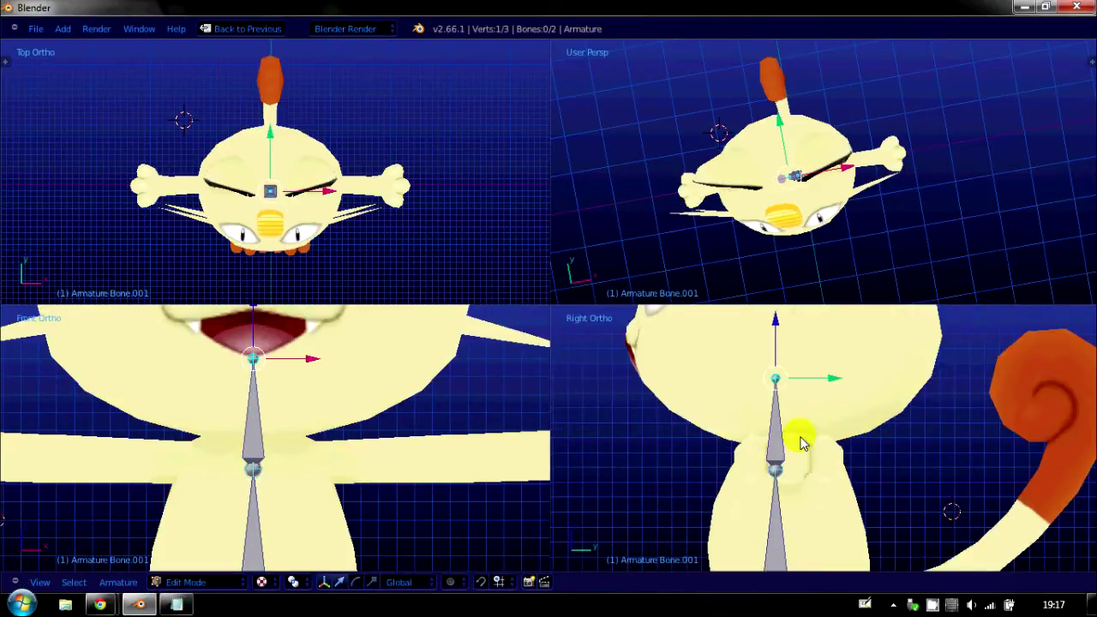
shift+middle_drag(779, 444, 830, 474)
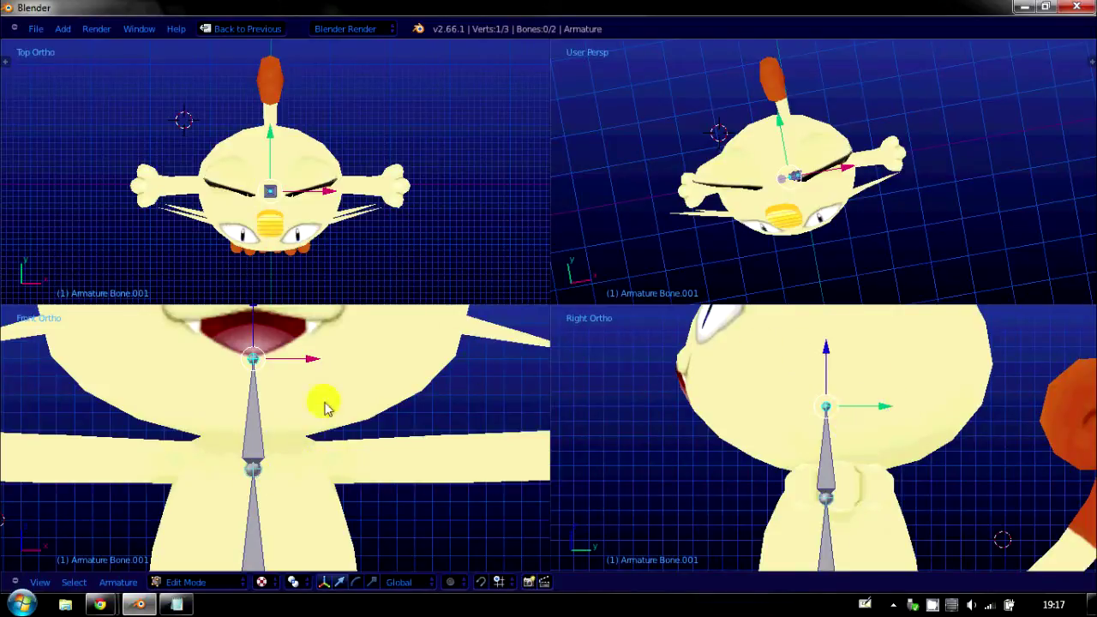
Try extruding separate shoulder bones from the neck joint toward each arm, and delete the trial bones.
scroll(325, 412, down, 3)
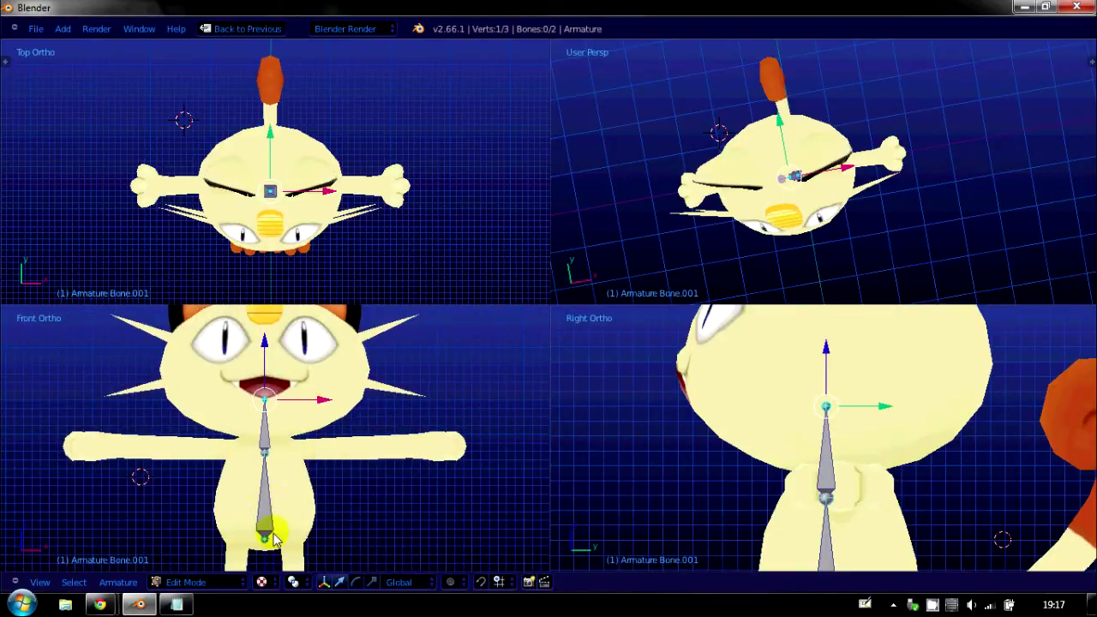
right_click(268, 528)
right_click(270, 446)
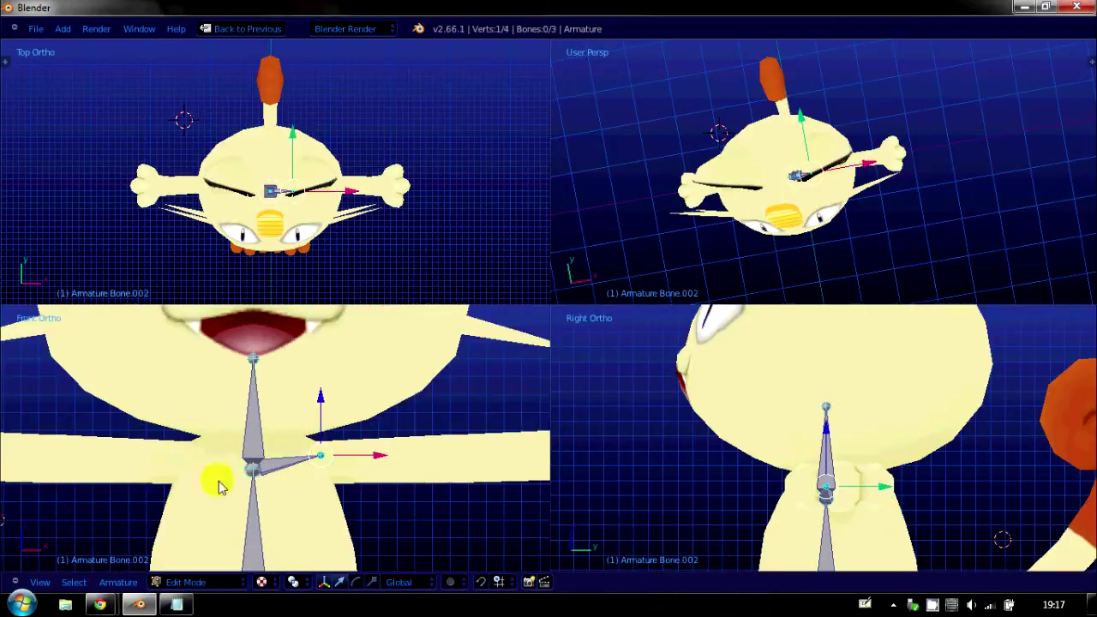
right_click(250, 474)
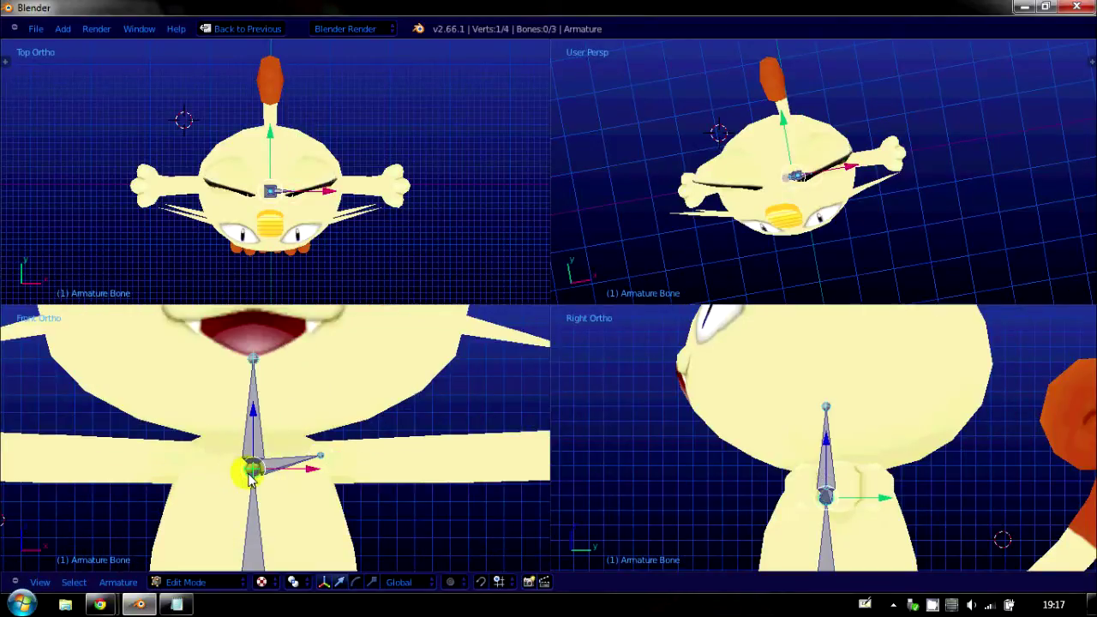
key(e)
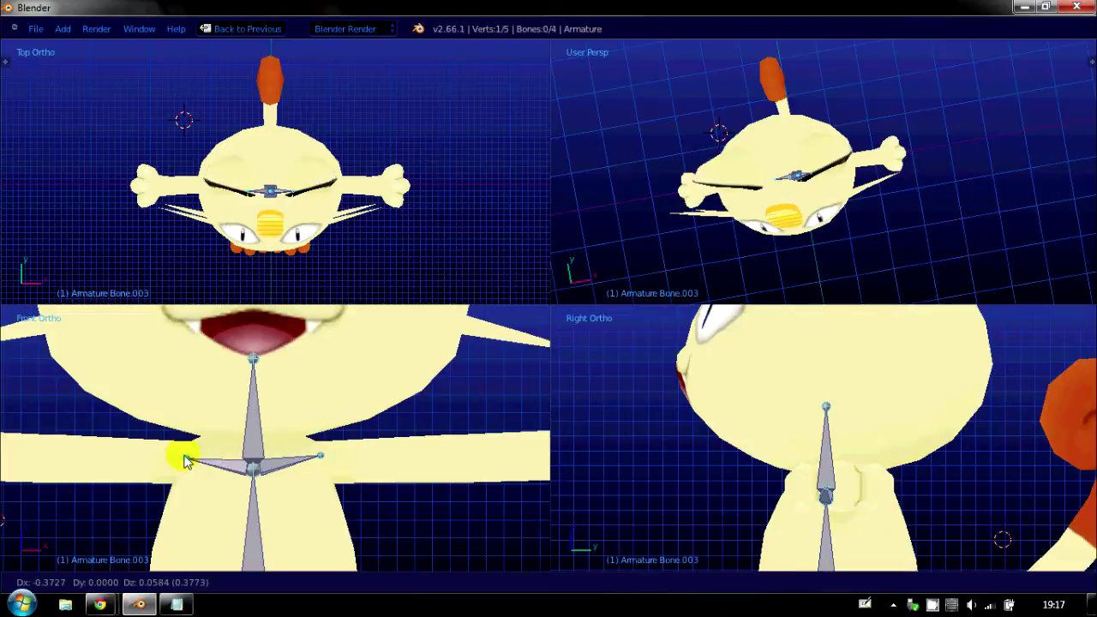
click(199, 457)
key(x)
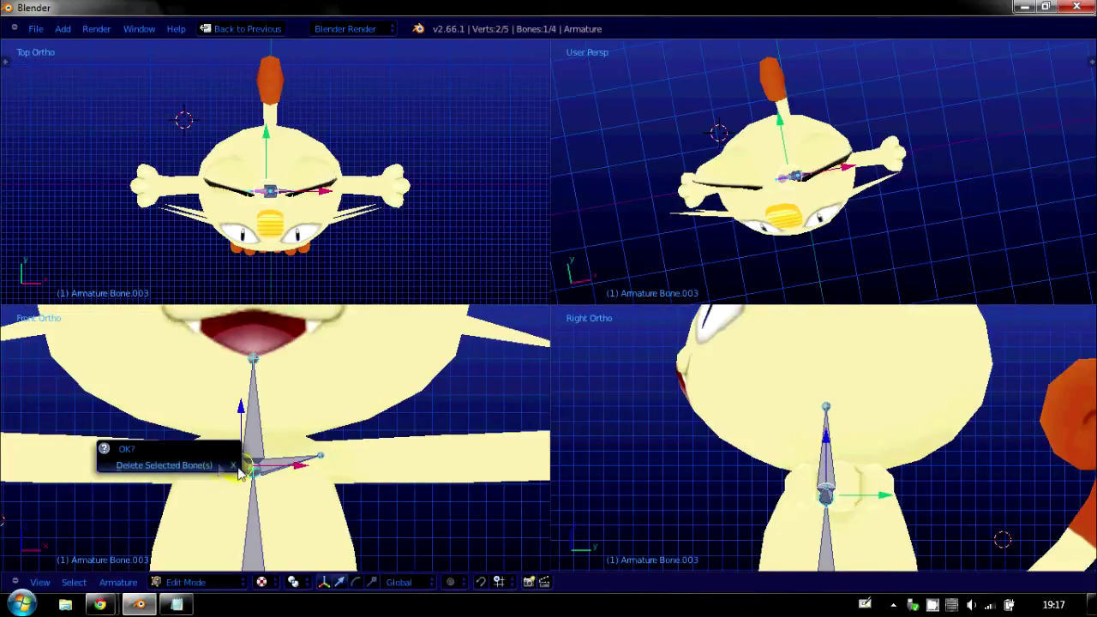
click(214, 463)
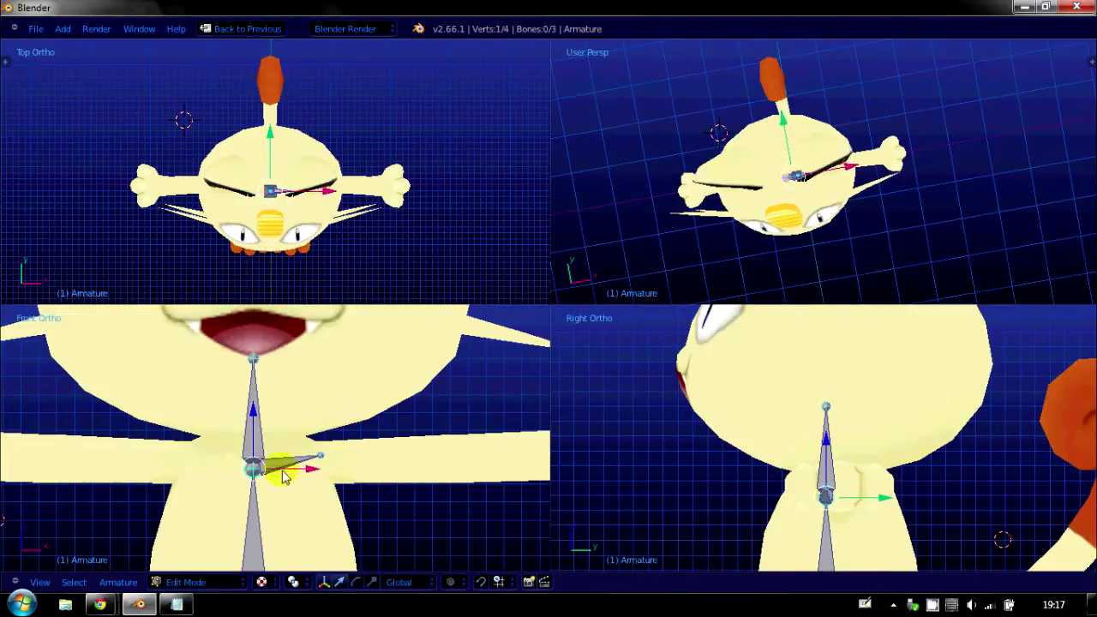
Enable X-Axis Mirror in the armature options.
click(6, 65)
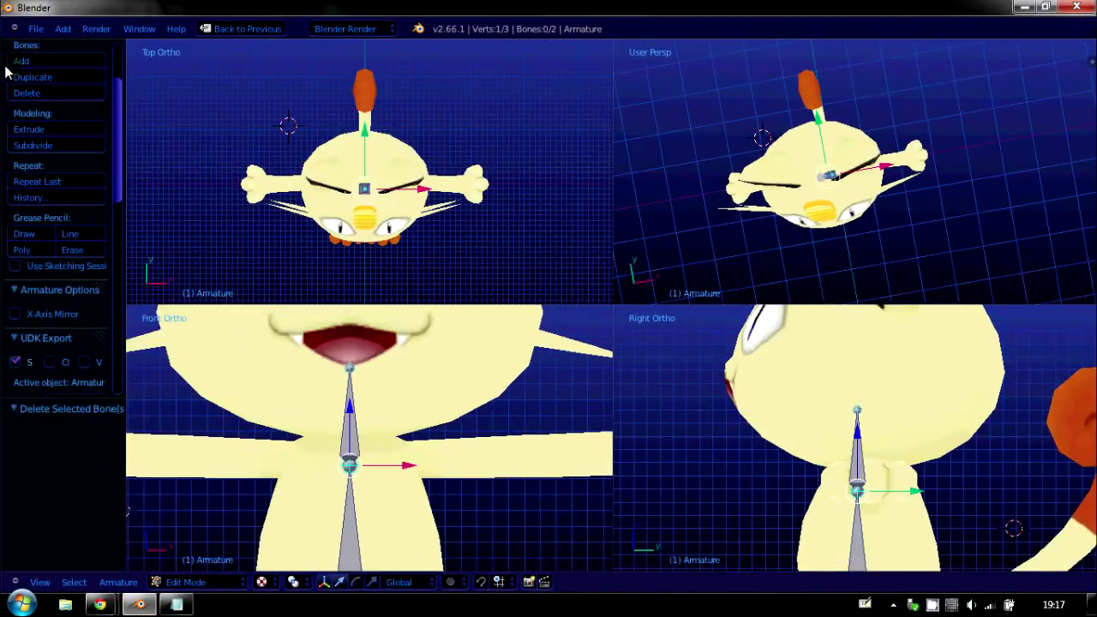
scroll(78, 73, up, 3)
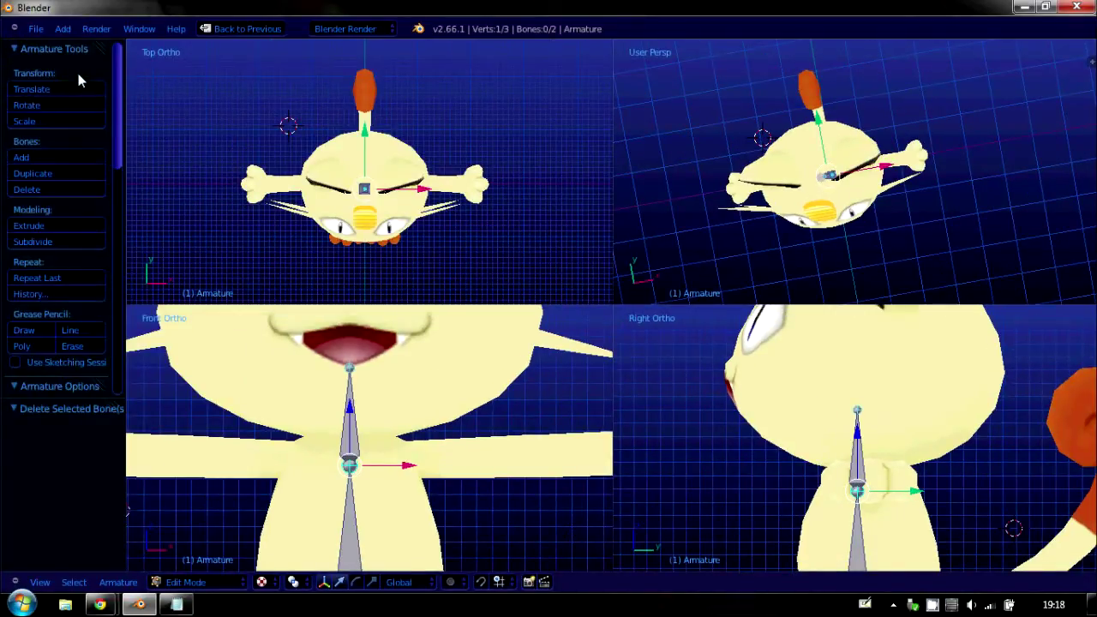
scroll(10, 219, down, 3)
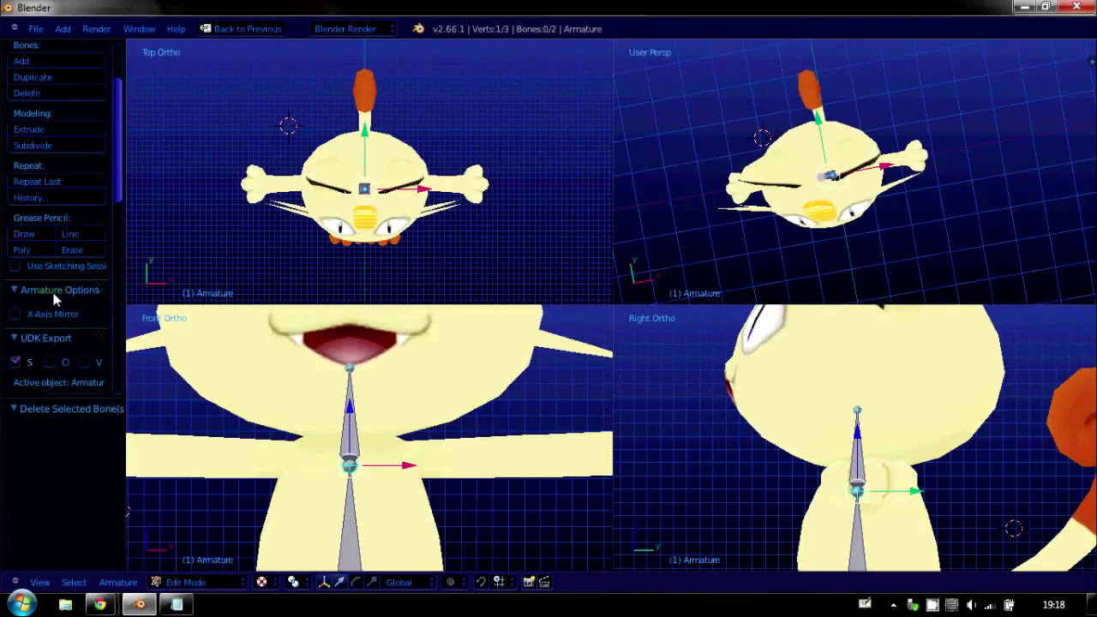
click(16, 314)
key(t)
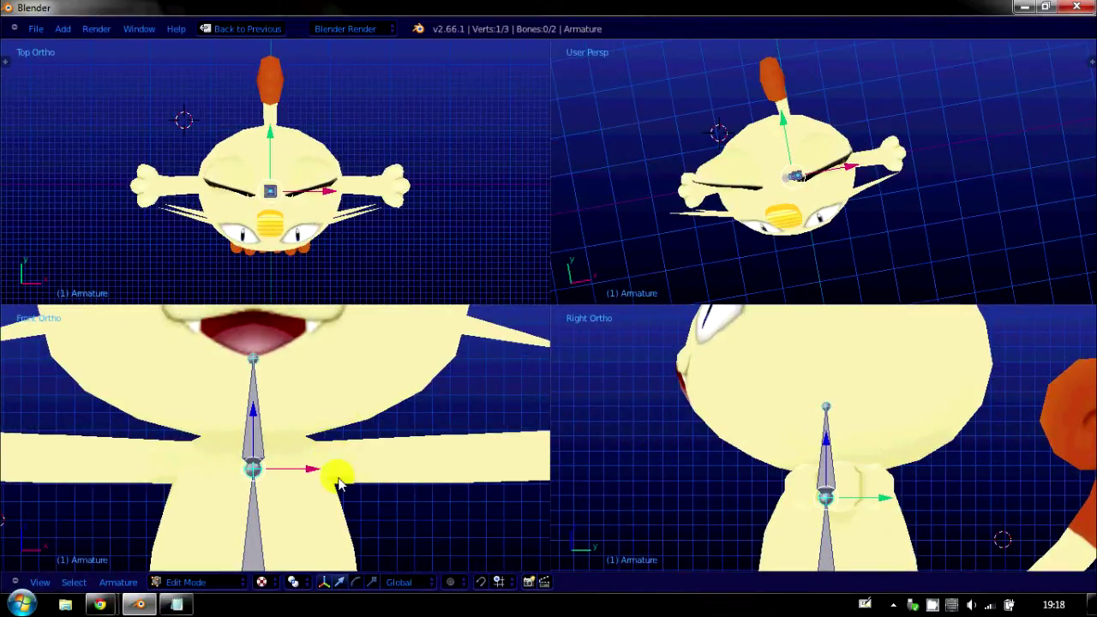
Extrude mirrored shoulder bones from the neck joint to both arms and shift their tips back along Y.
key(shift+e)
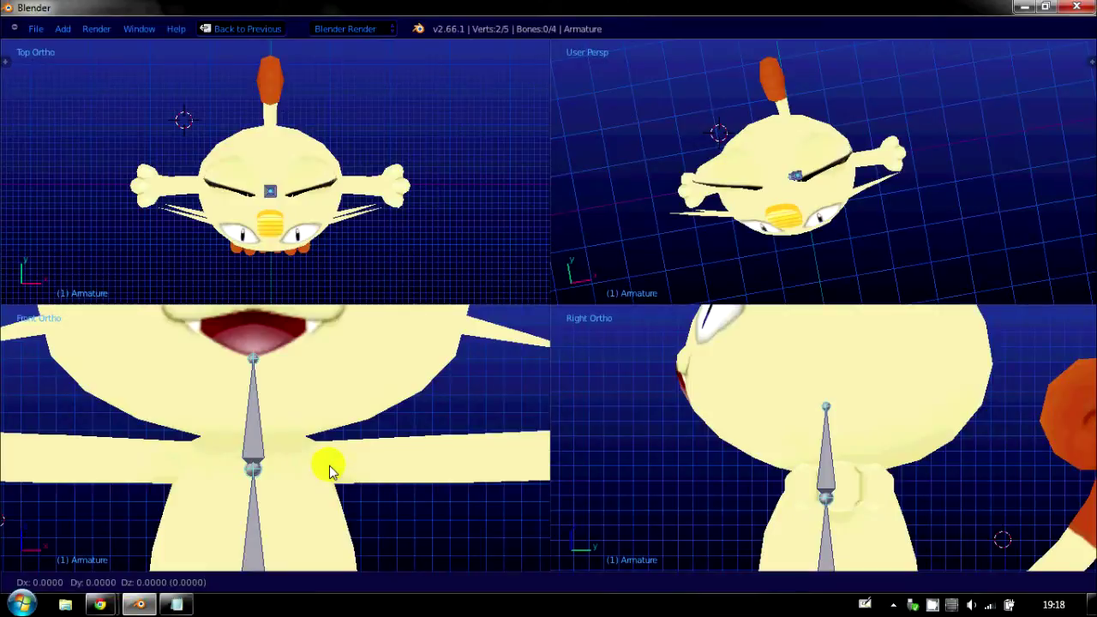
click(396, 459)
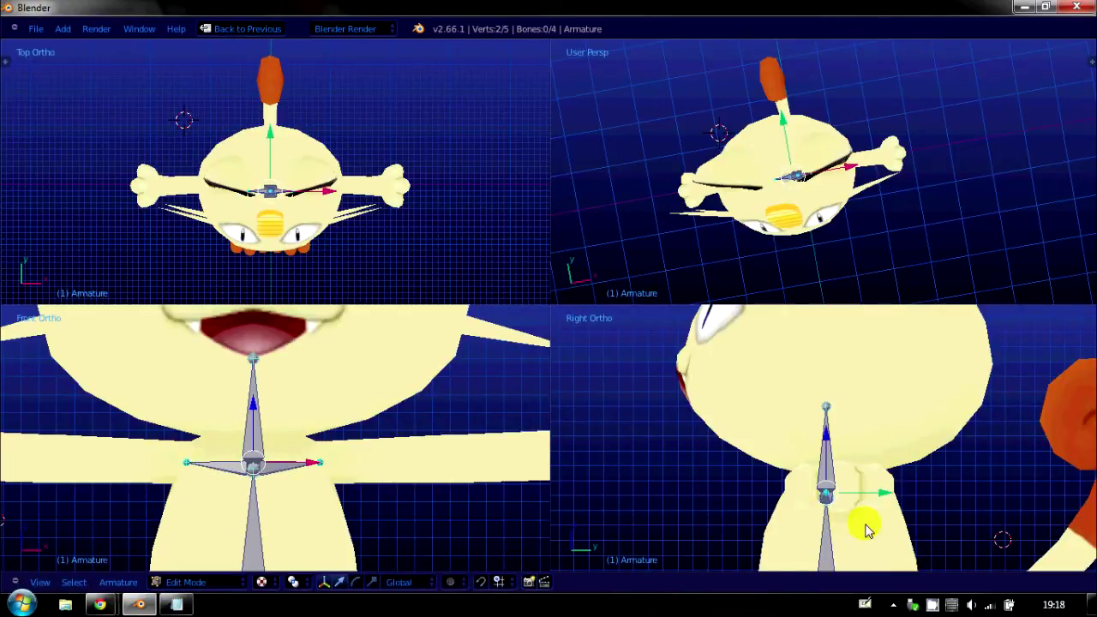
scroll(868, 525, up, 2)
shift+middle_drag(916, 556, 872, 456)
scroll(871, 456, up, 2)
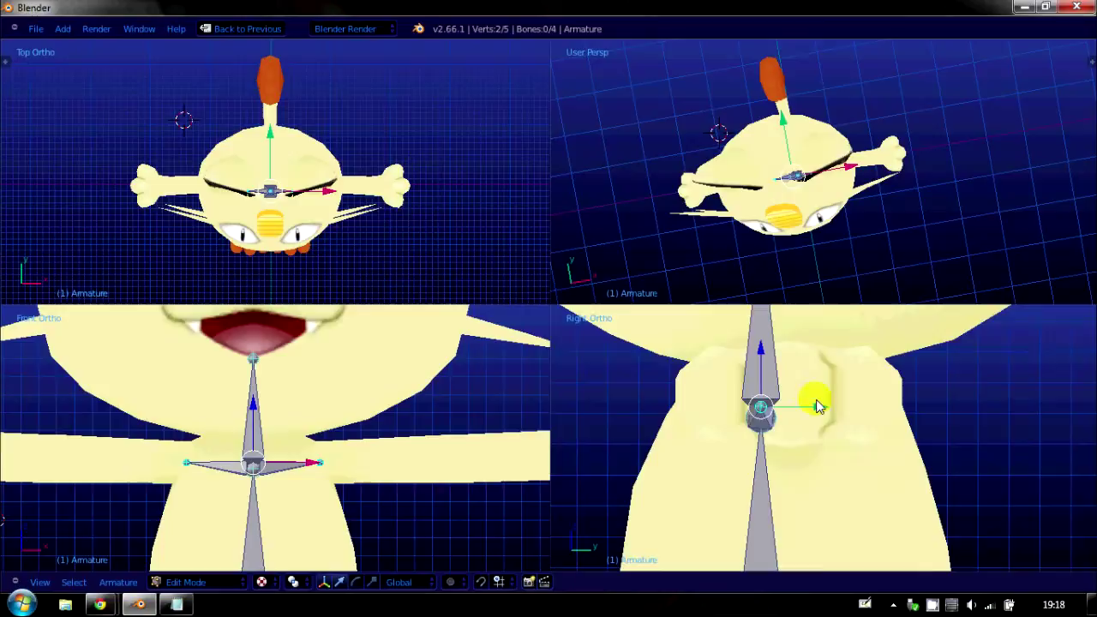
drag(818, 406, 851, 423)
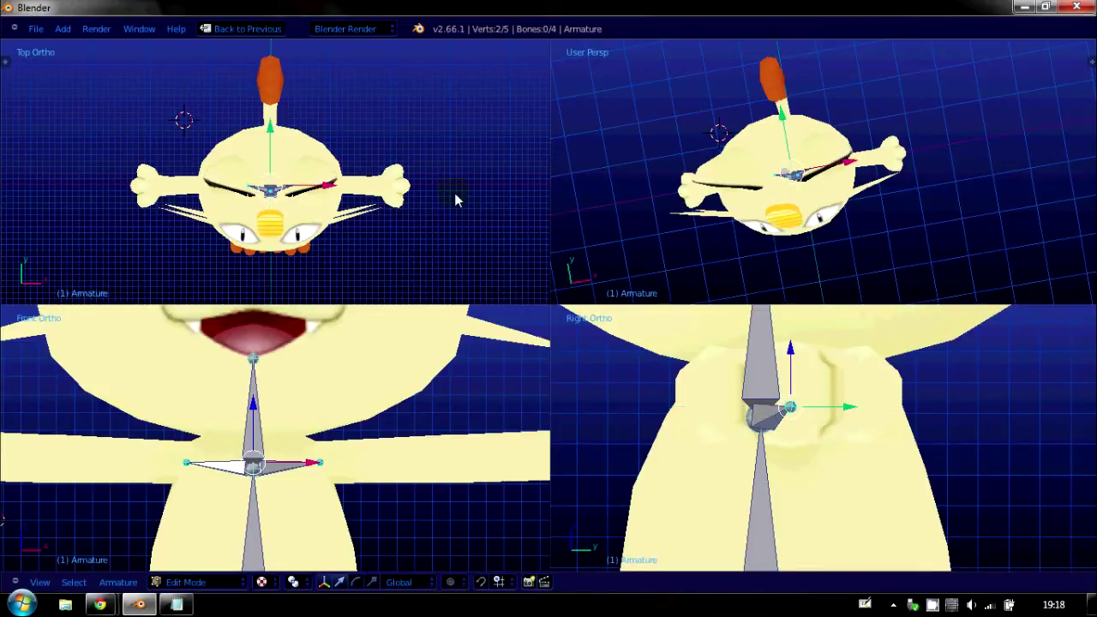
Shorten the mirrored shoulder bones slightly by moving their outer tips inward along X.
scroll(437, 182, up, 5)
scroll(876, 190, up, 4)
middle_drag(876, 195, 933, 145)
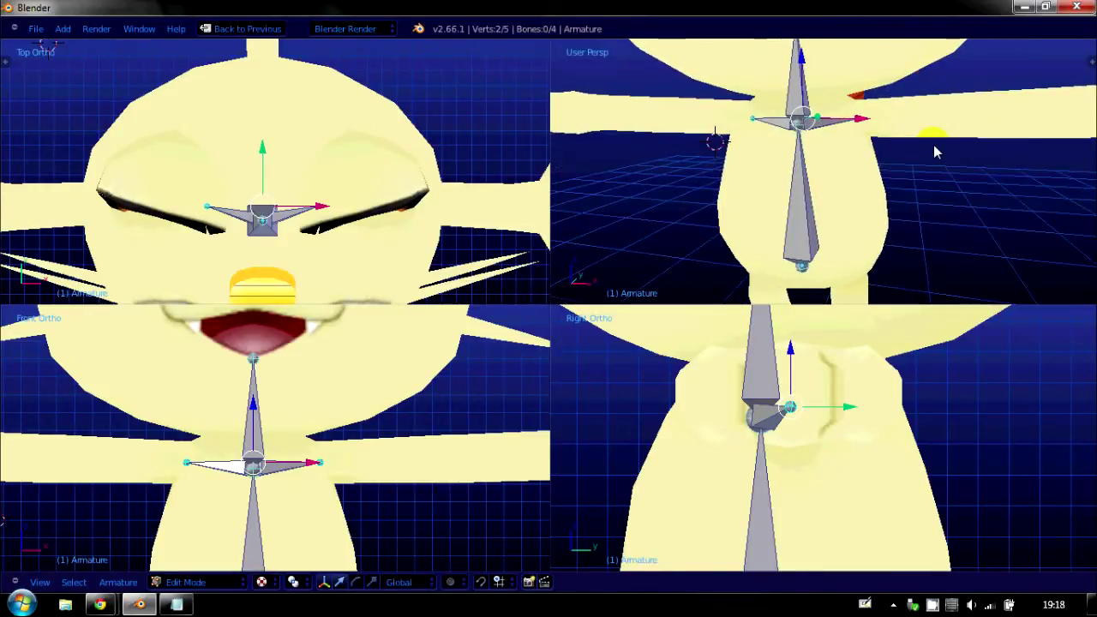
drag(872, 116, 860, 122)
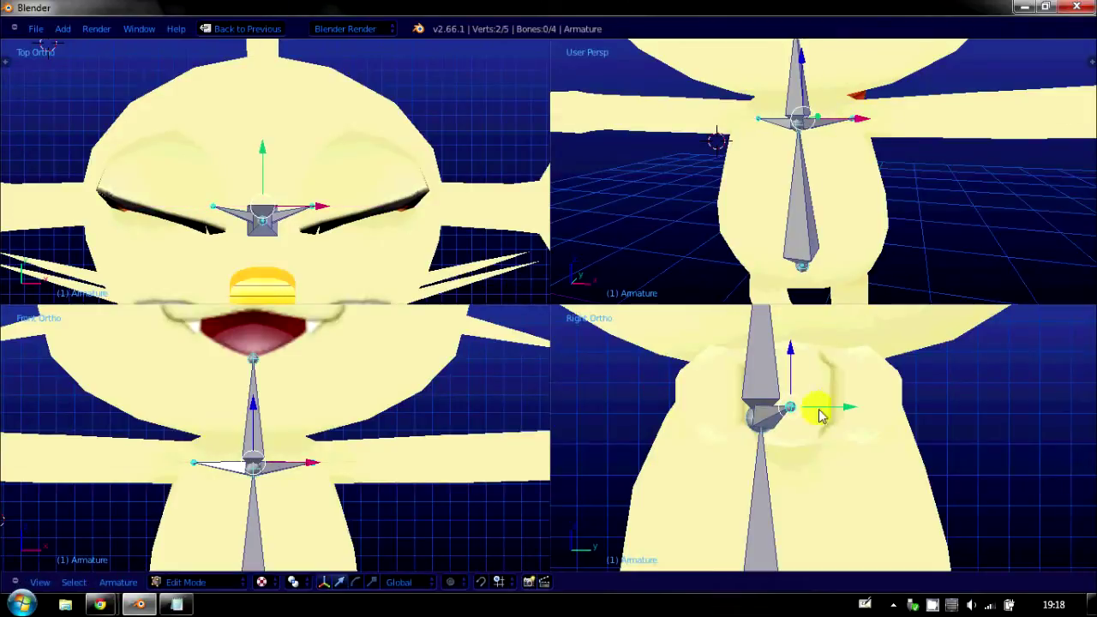
Extrude mirrored upper-arm bones from the shoulder tips outward to the elbows.
scroll(316, 457, down, 3)
right_click(302, 457)
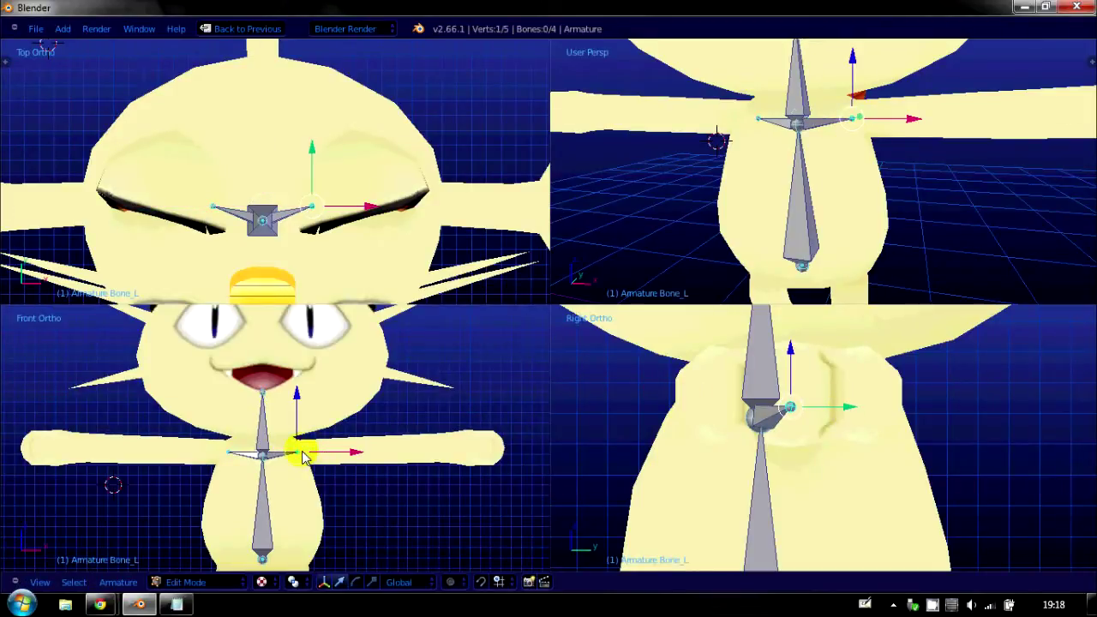
scroll(348, 482, up, 4)
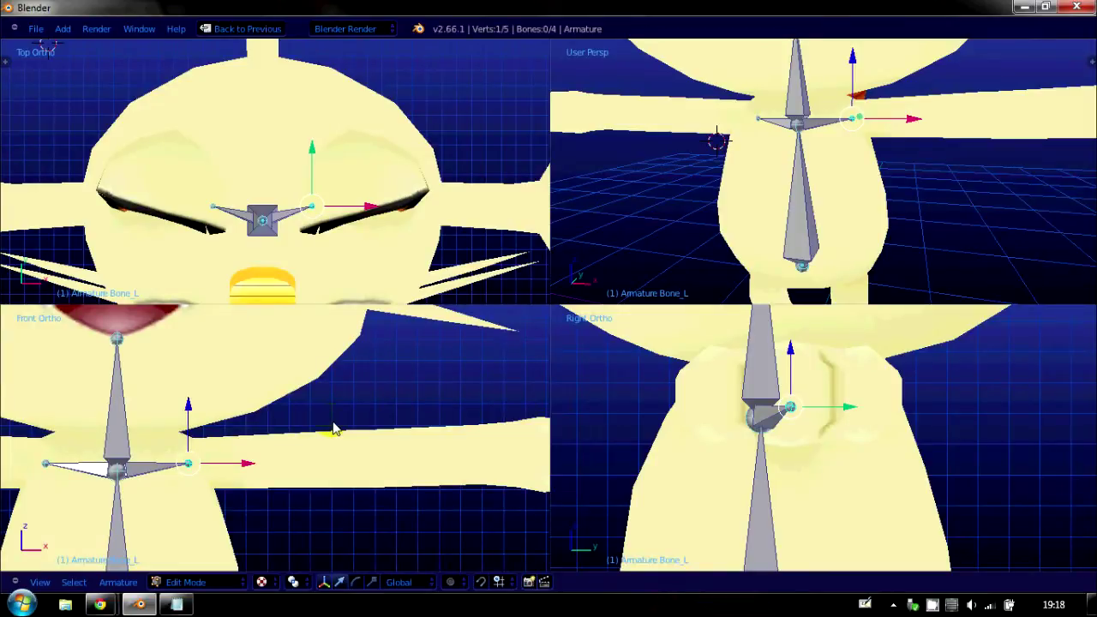
key(shift+e)
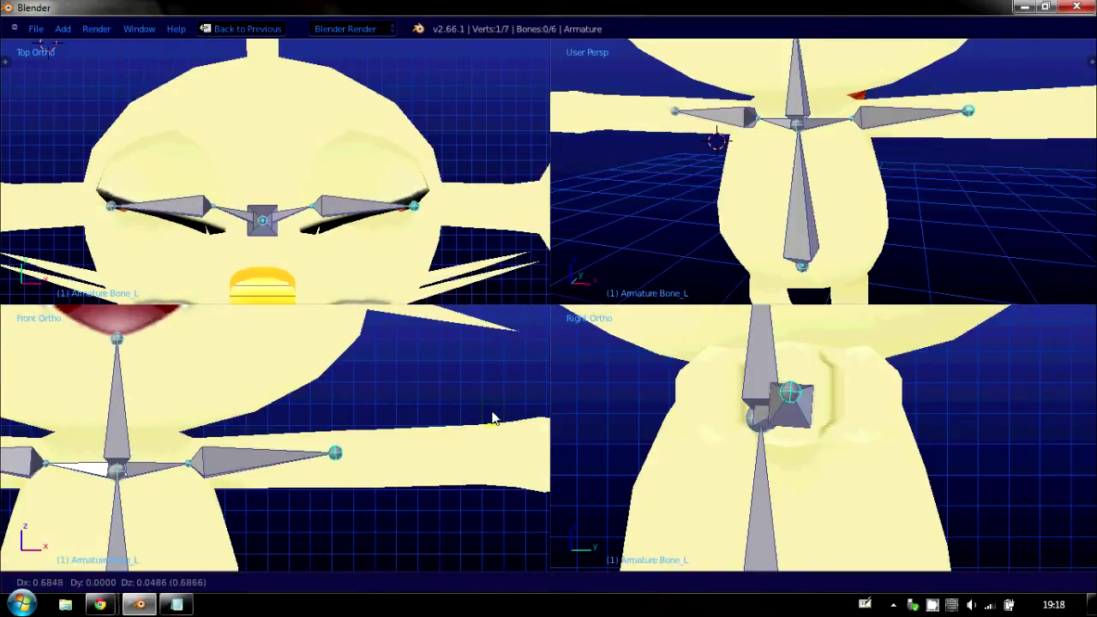
click(503, 423)
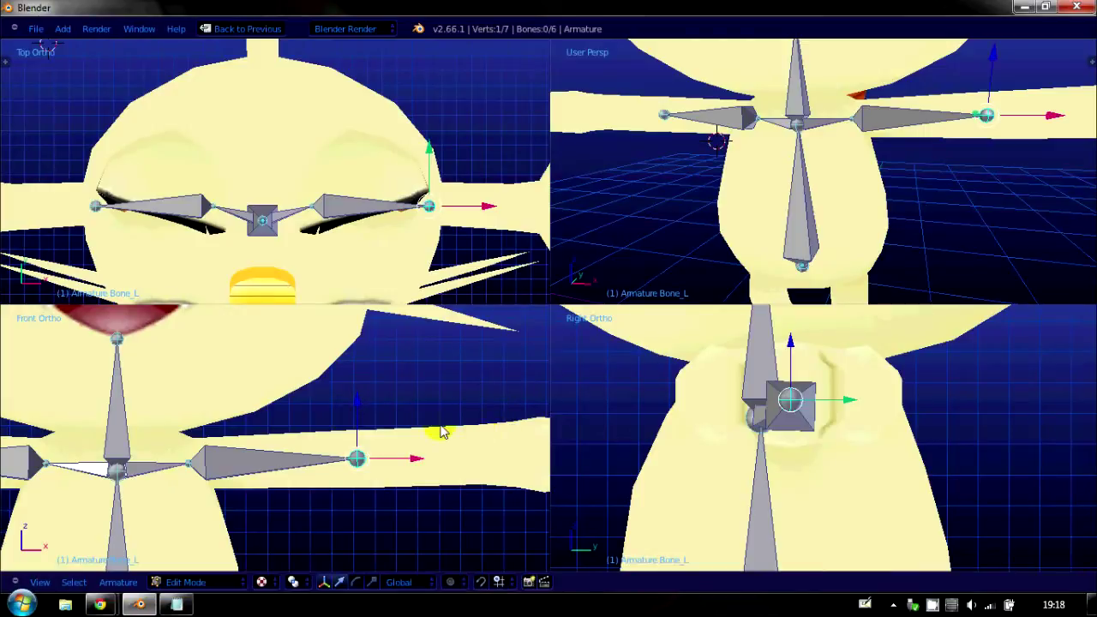
Extrude mirrored forearm bones from the elbow joints outward to the wrists.
shift+middle_drag(495, 431, 371, 420)
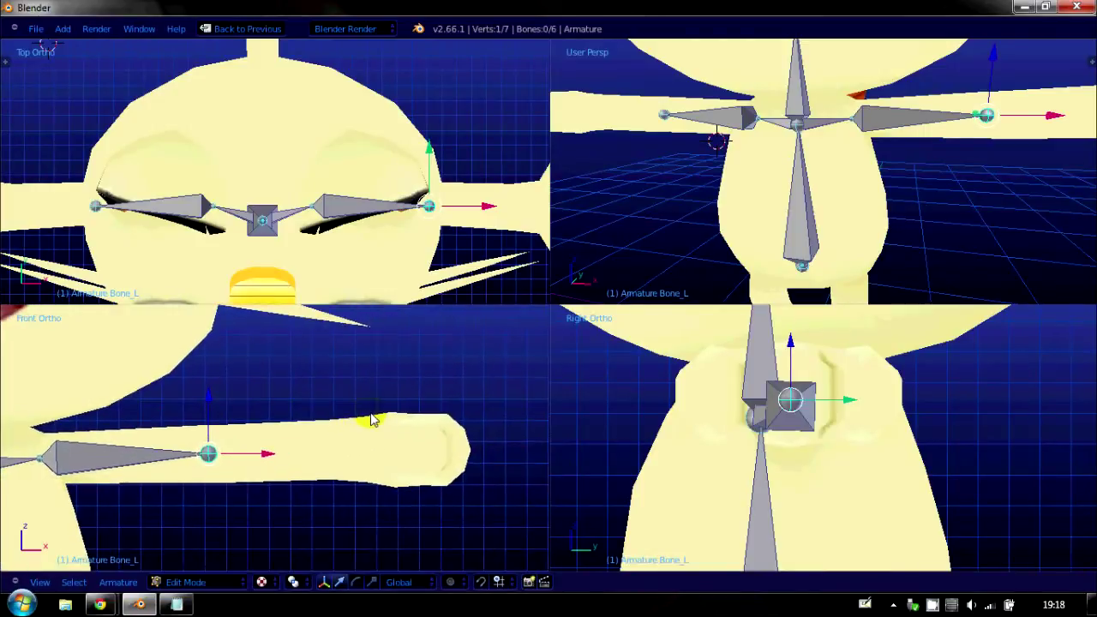
key(shift+e)
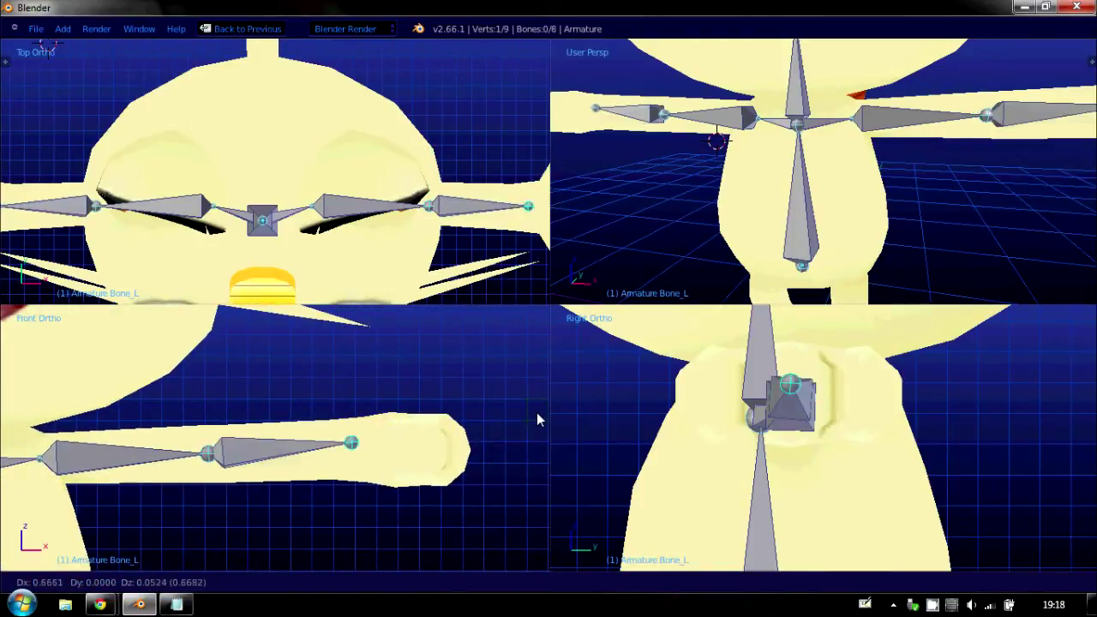
click(539, 418)
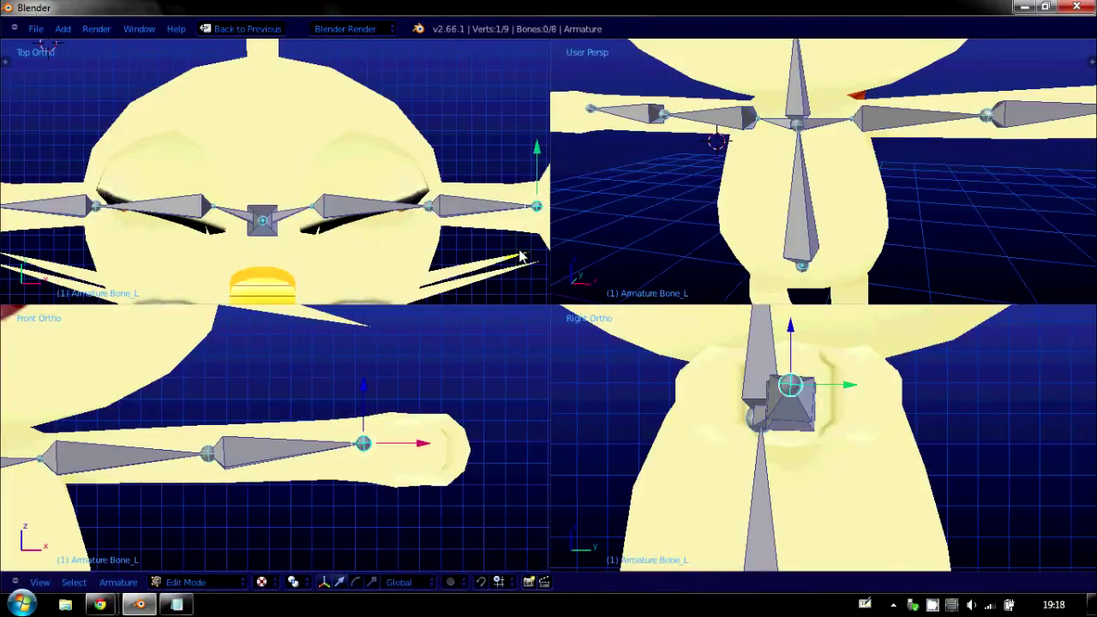
Extrude short mirrored hand bones from the wrist joints into the middle of the paws.
shift+middle_drag(401, 197, 232, 175)
scroll(414, 211, up, 3)
shift+middle_drag(352, 192, 169, 163)
scroll(230, 179, up, 4)
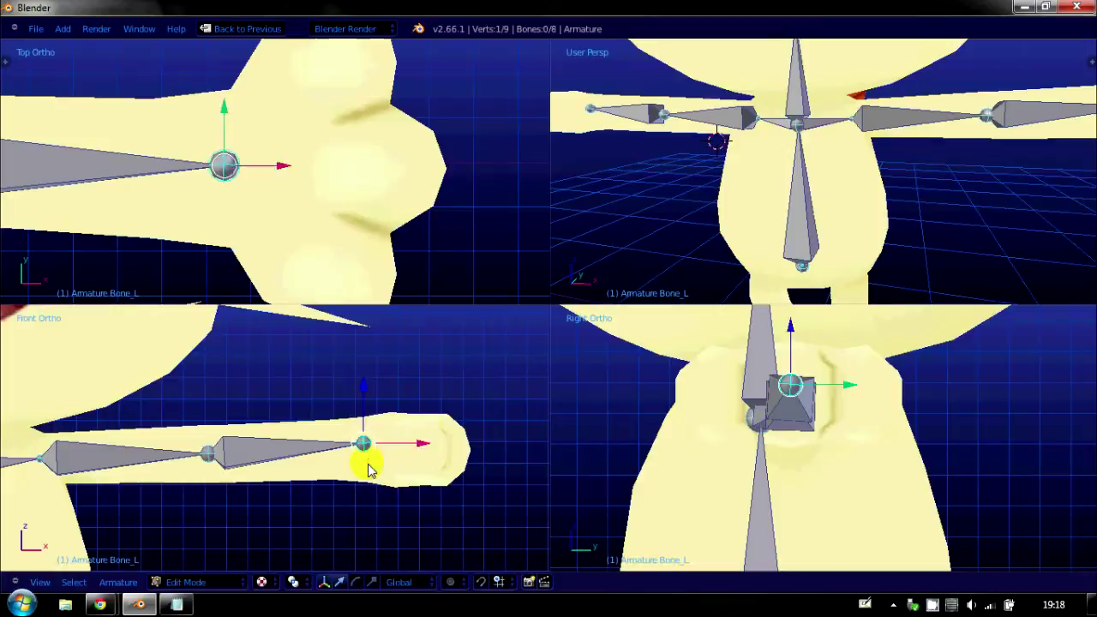
key(e)
click(435, 471)
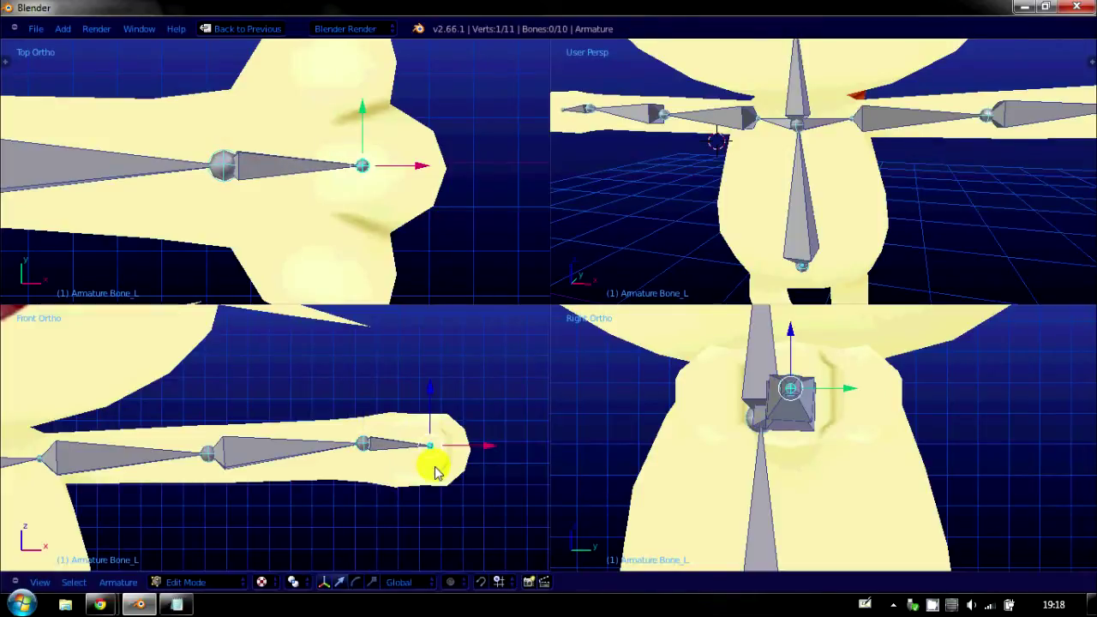
Lower the mirrored wrist joints slightly along Z so they sit centred in the arms.
right_click(364, 448)
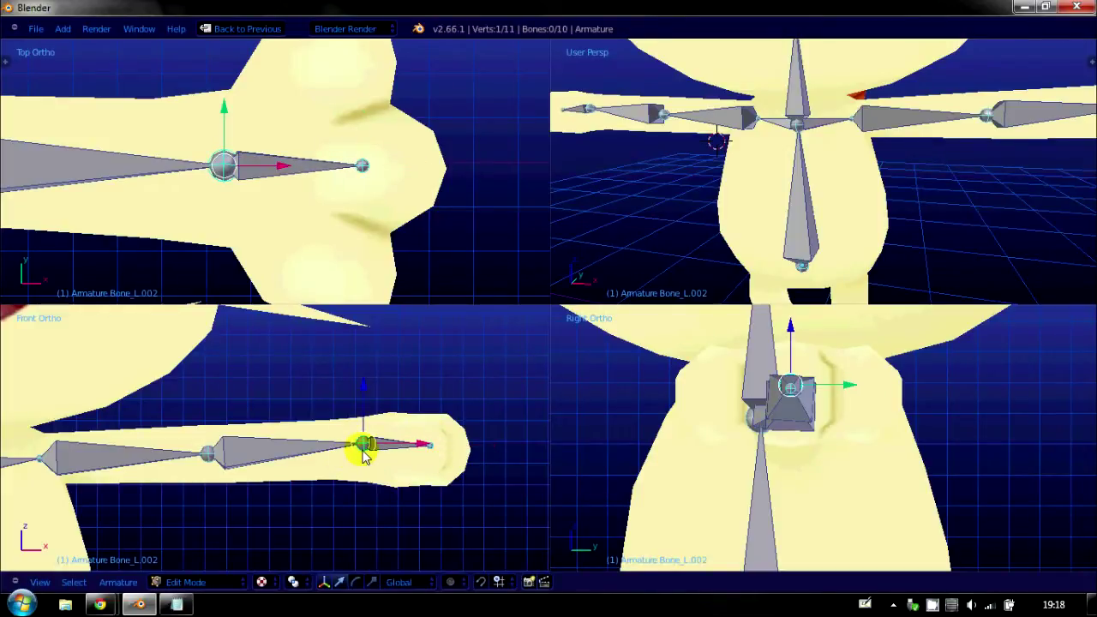
right_click(363, 445)
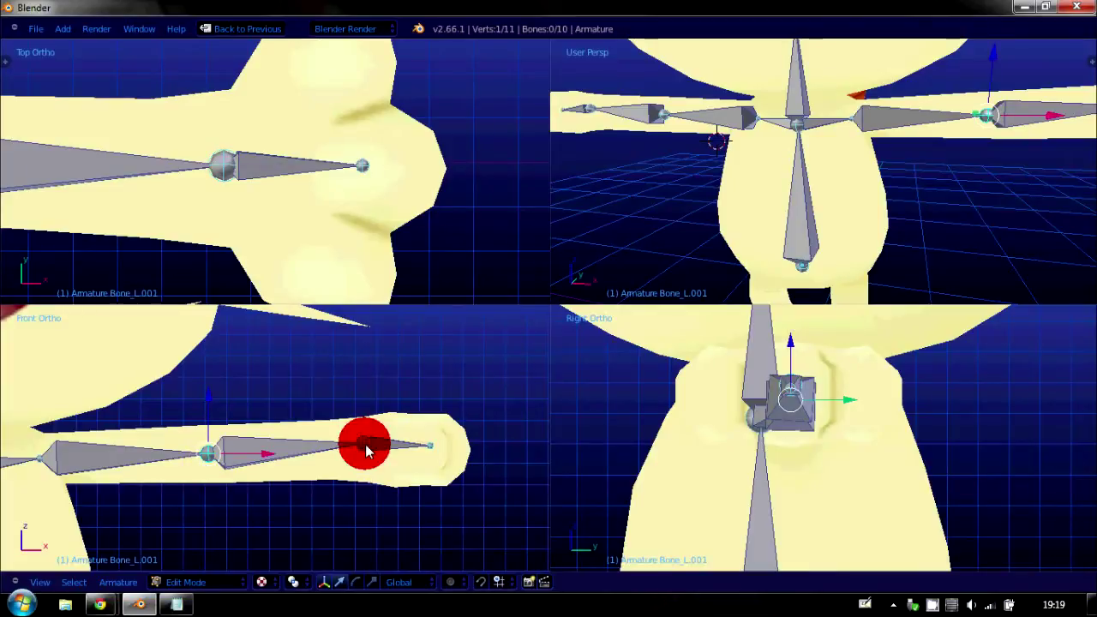
key(g)
key(z)
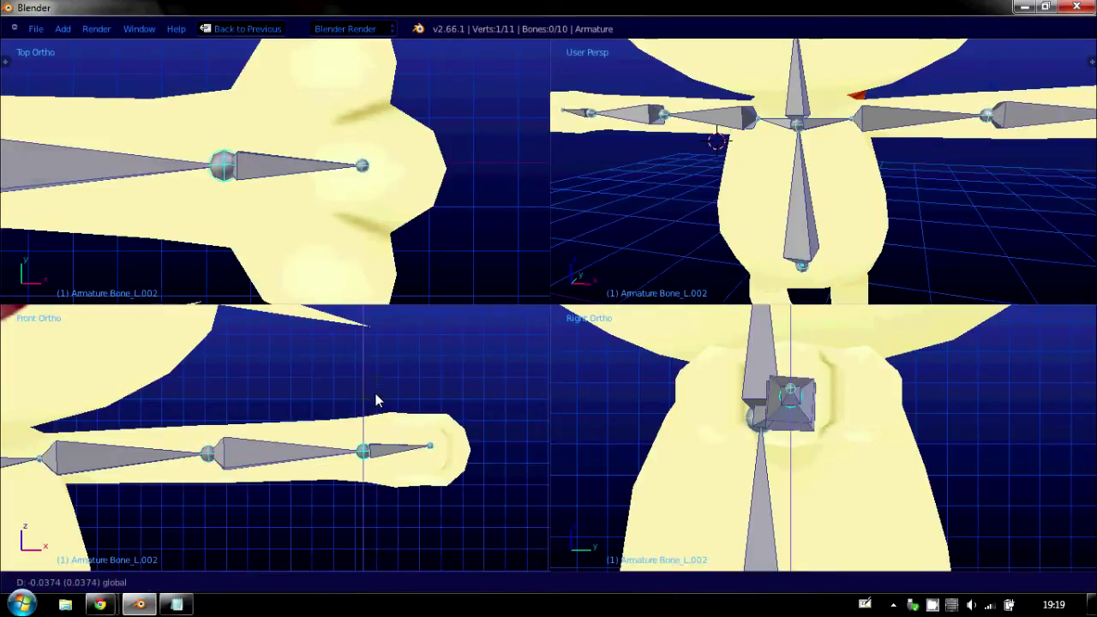
key(x)
right_click(445, 454)
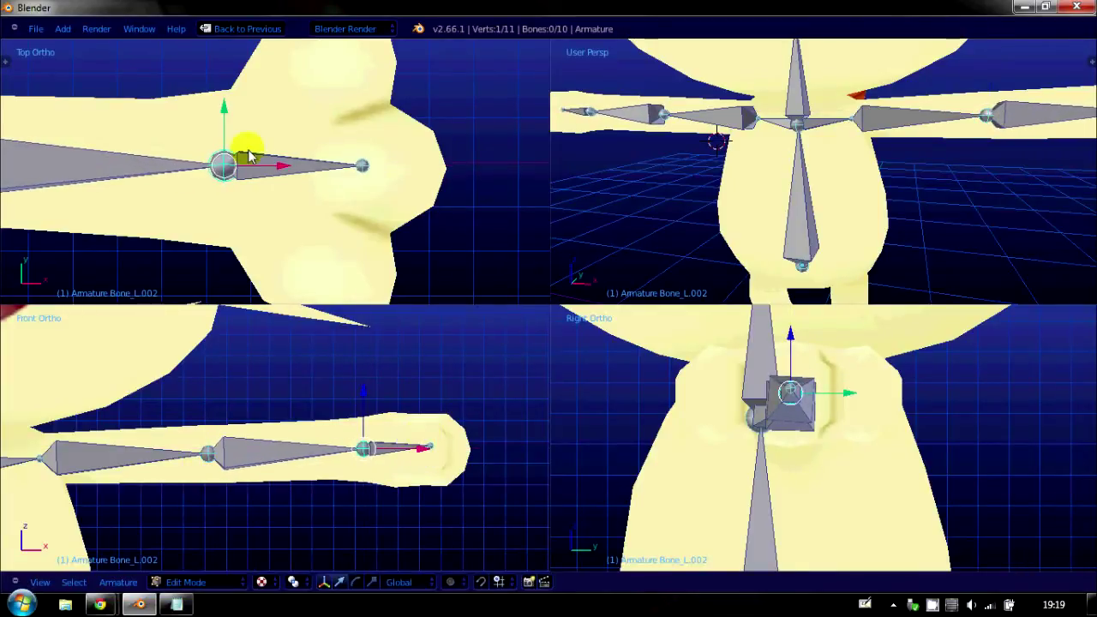
drag(224, 140, 247, 139)
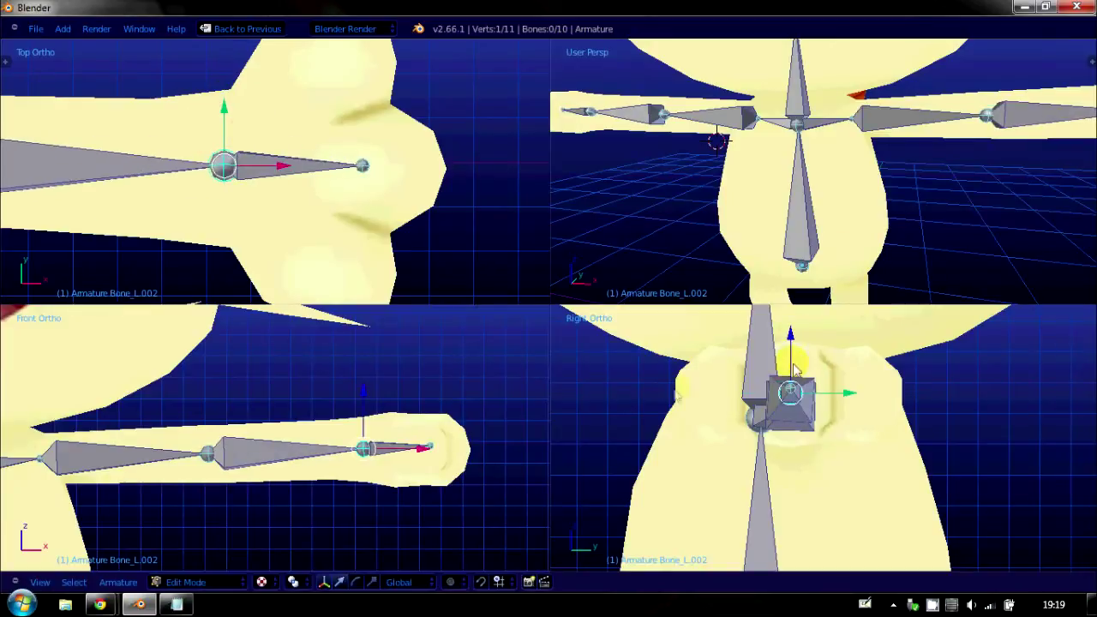
Move the torso bone's lower joint back along Y toward the middle of the body above the legs.
scroll(849, 114, down, 6)
scroll(208, 404, down, 8)
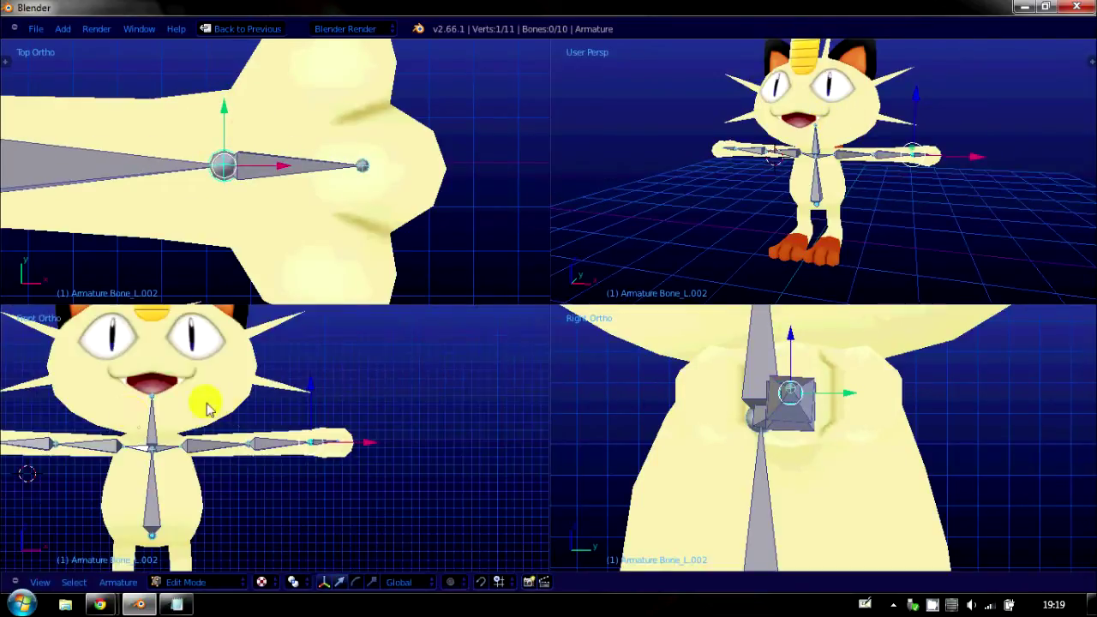
shift+middle_drag(277, 451, 289, 419)
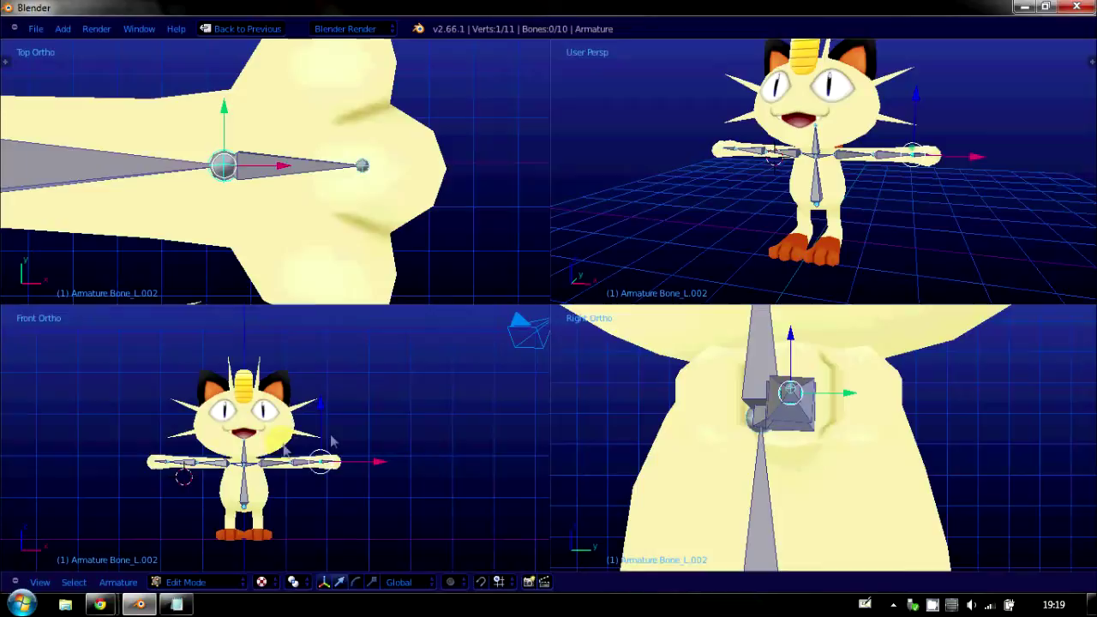
middle_drag(839, 214, 642, 355)
scroll(314, 470, up, 4)
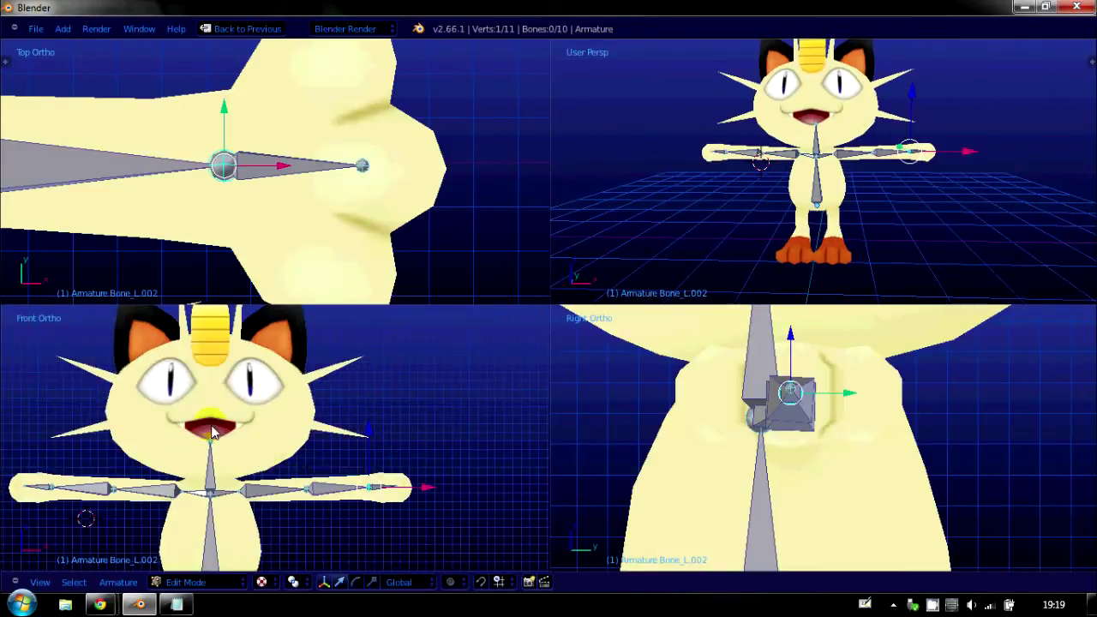
shift+middle_drag(291, 461, 360, 323)
scroll(829, 488, down, 4)
shift+middle_drag(815, 407, 817, 305)
scroll(833, 472, up, 2)
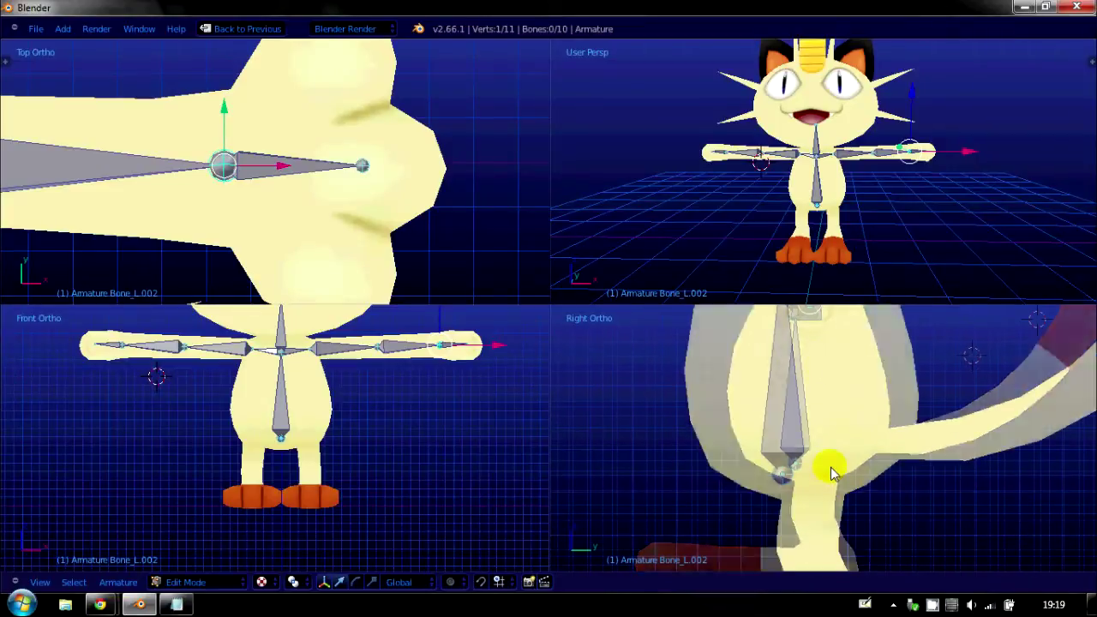
right_click(783, 476)
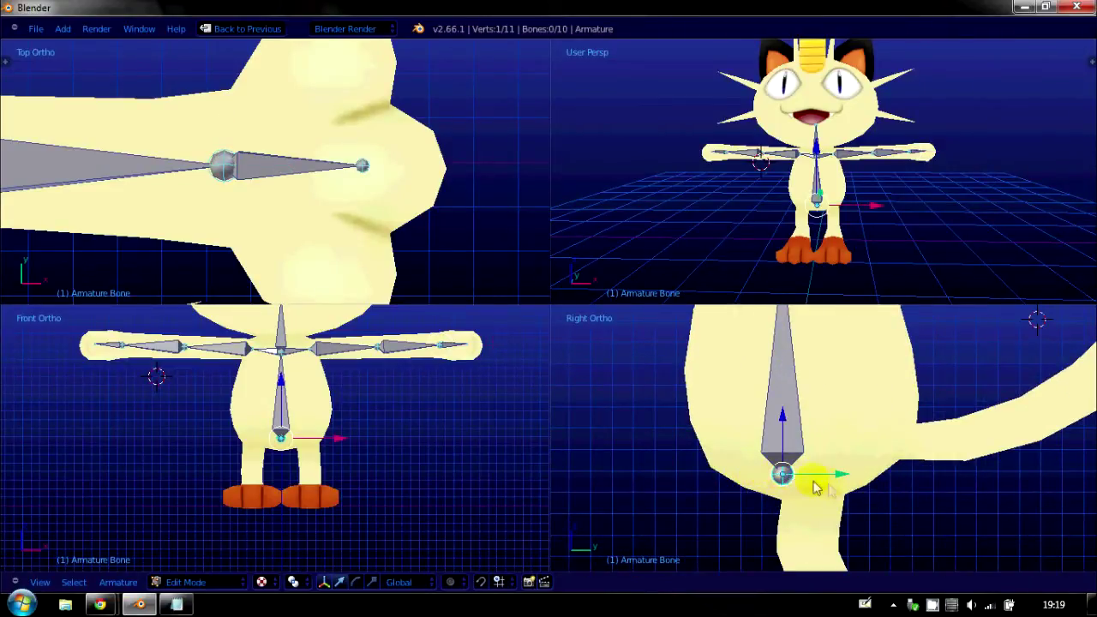
scroll(814, 482, up, 2)
drag(828, 501, 857, 485)
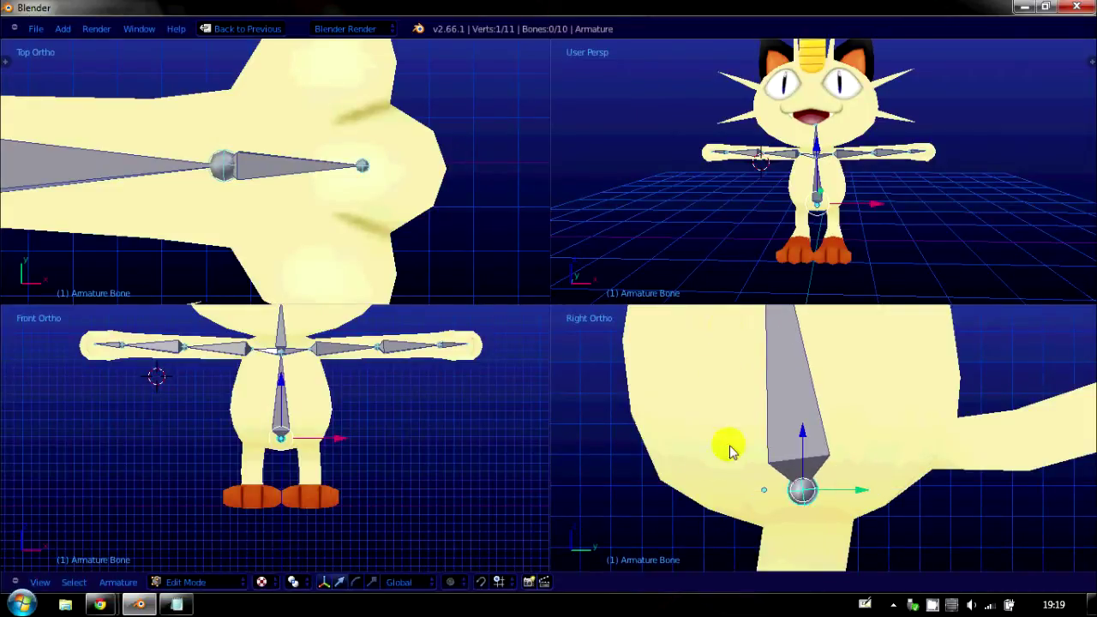
Raise the torso bone's lower joint about 0.16 units along Z.
shift+middle_drag(771, 406, 772, 552)
shift+scroll(791, 503, down, 5)
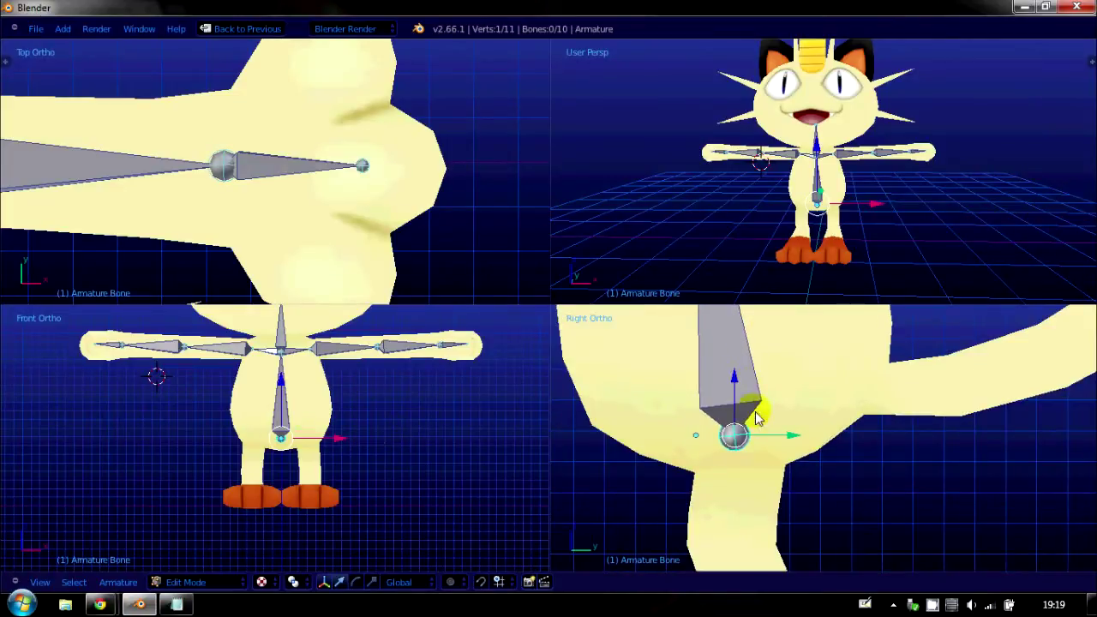
drag(737, 381, 735, 330)
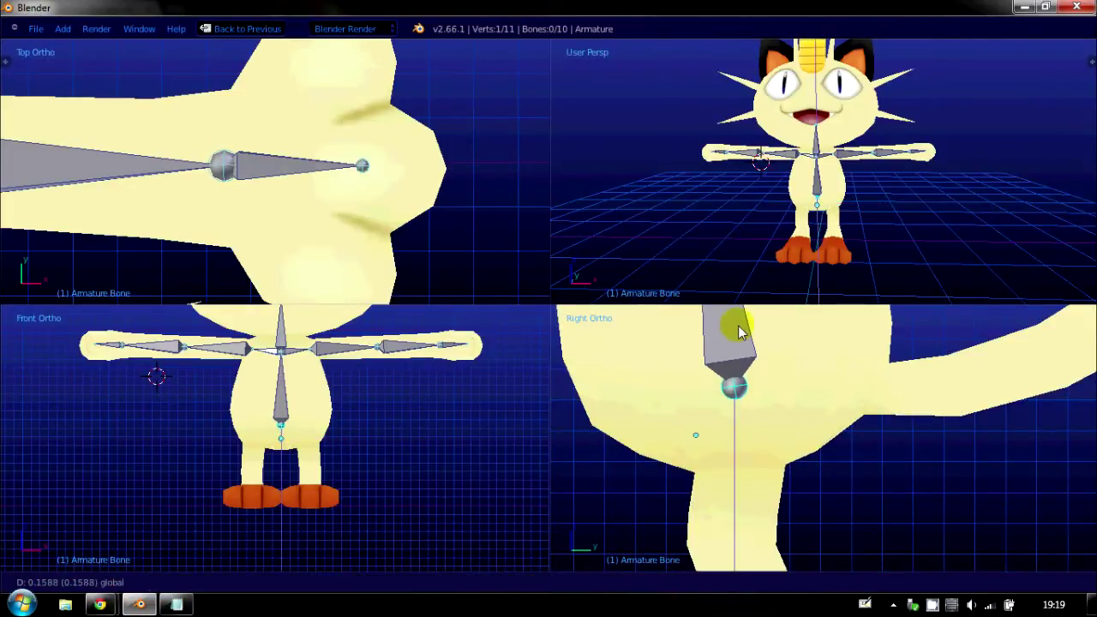
Extrude mirrored hip bones from the torso's lower joint diagonally down to the tops of both legs.
scroll(310, 452, up, 5)
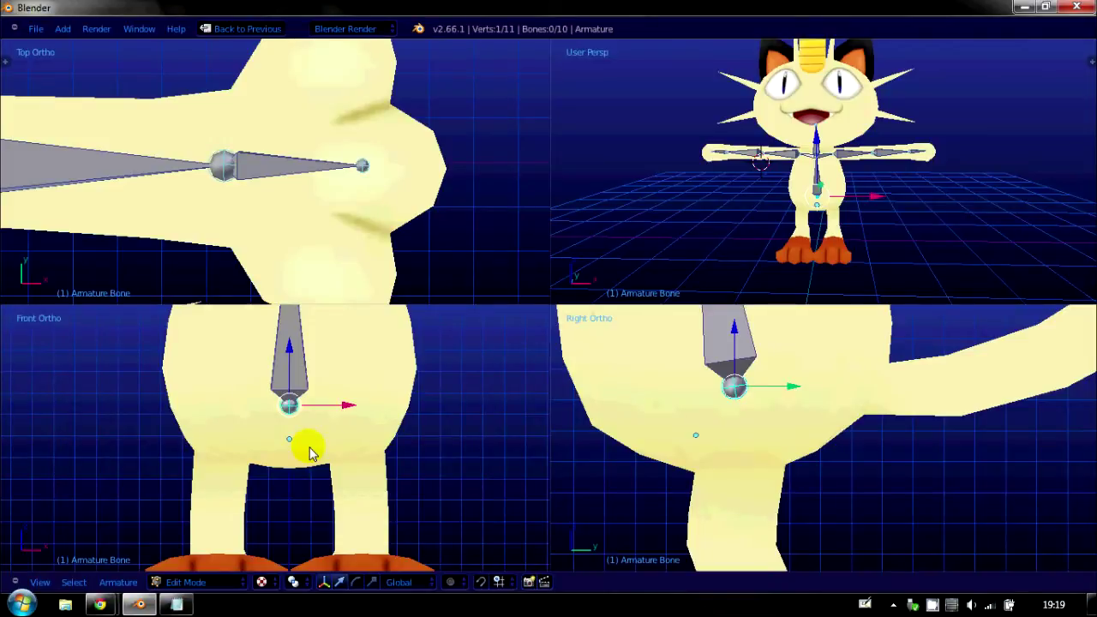
key(e)
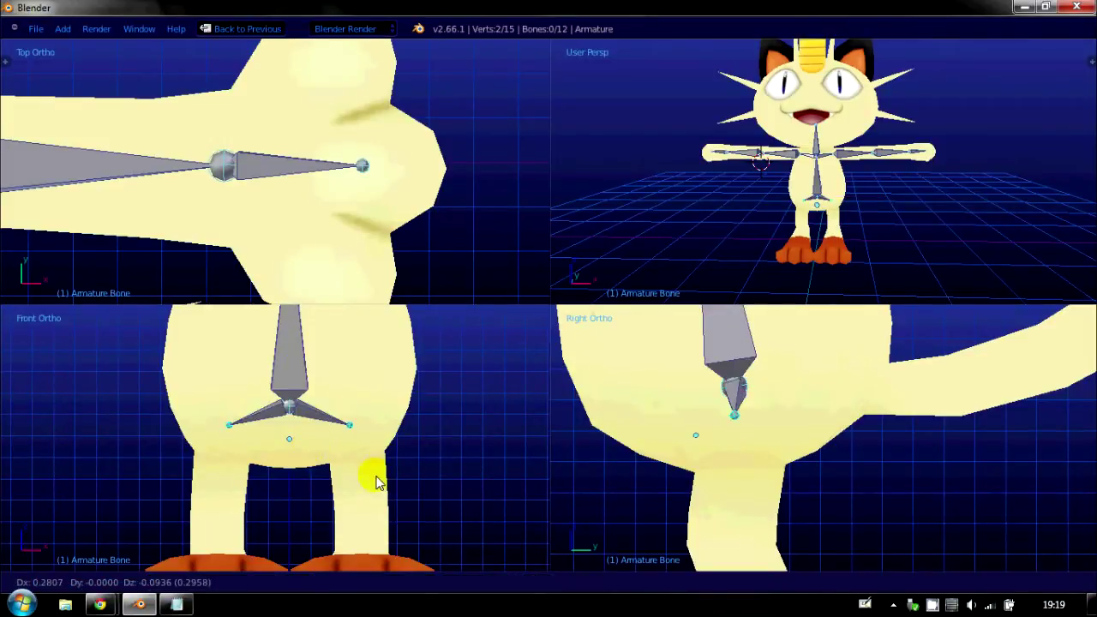
click(378, 500)
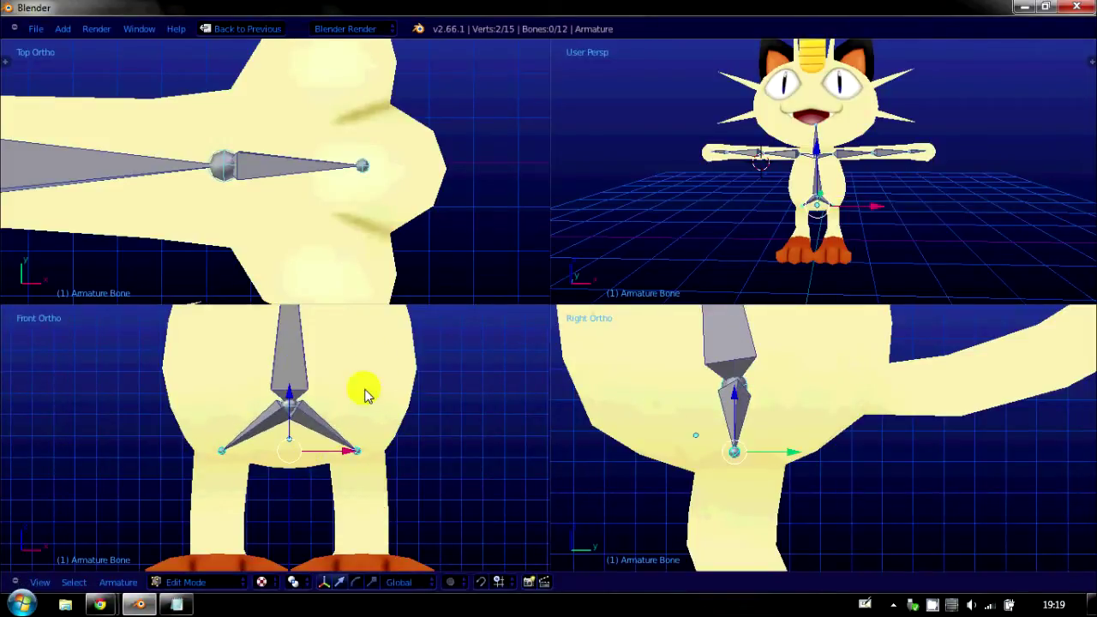
Extrude mirrored thigh bones from the hip tips down to the knees.
right_click(358, 447)
key(e)
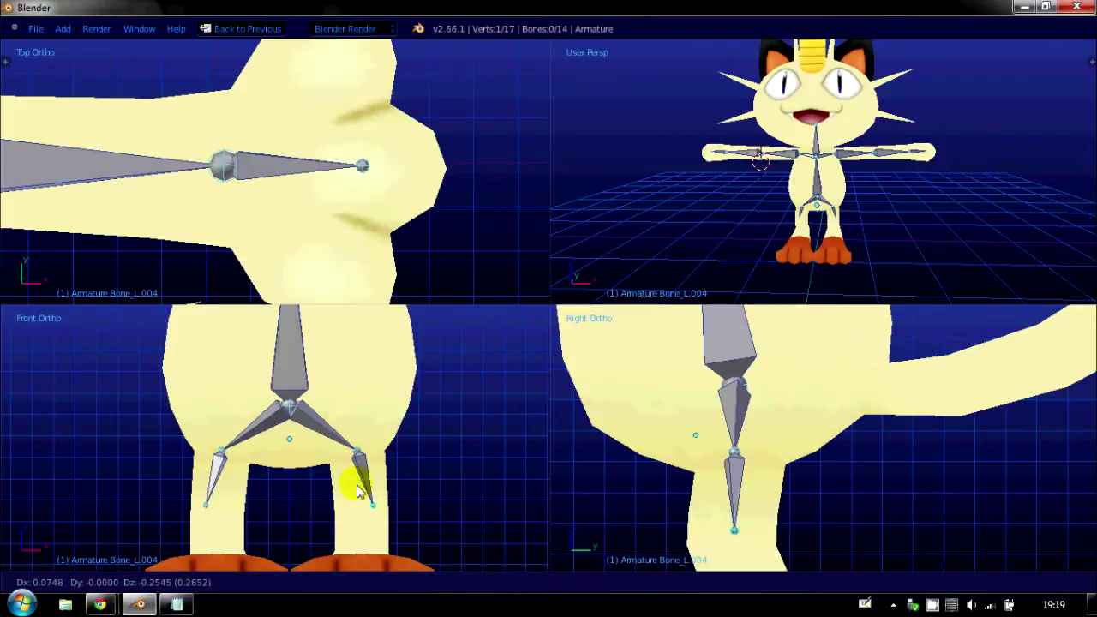
click(346, 489)
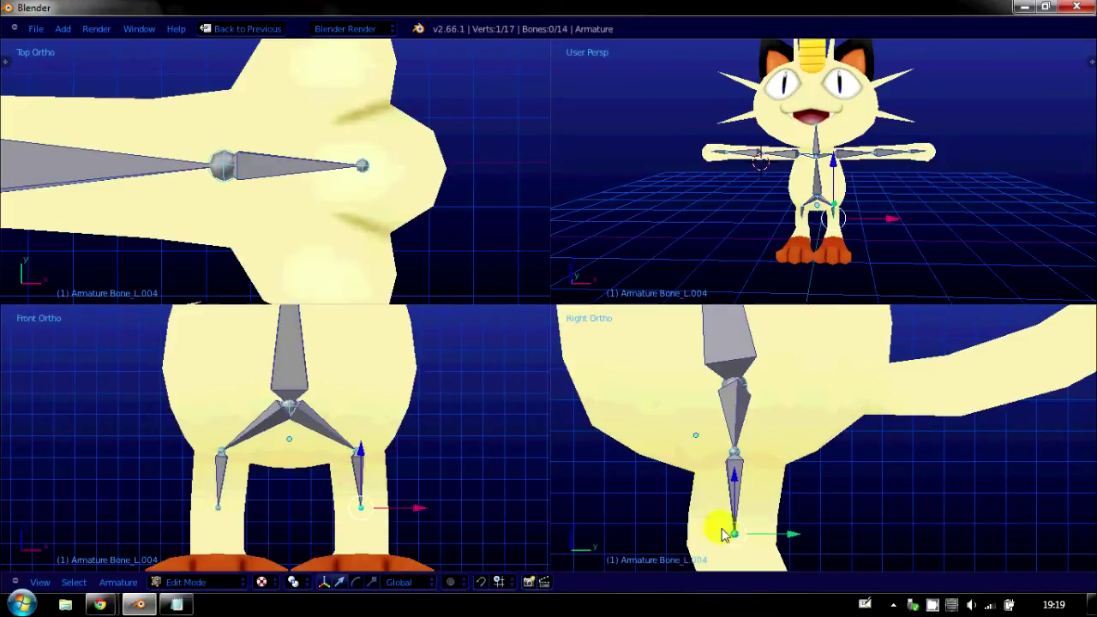
Extrude mirrored lower-leg bones from the knees straight down to the ankles.
shift+middle_drag(830, 495, 877, 333)
shift+middle_drag(339, 498, 350, 433)
key(e)
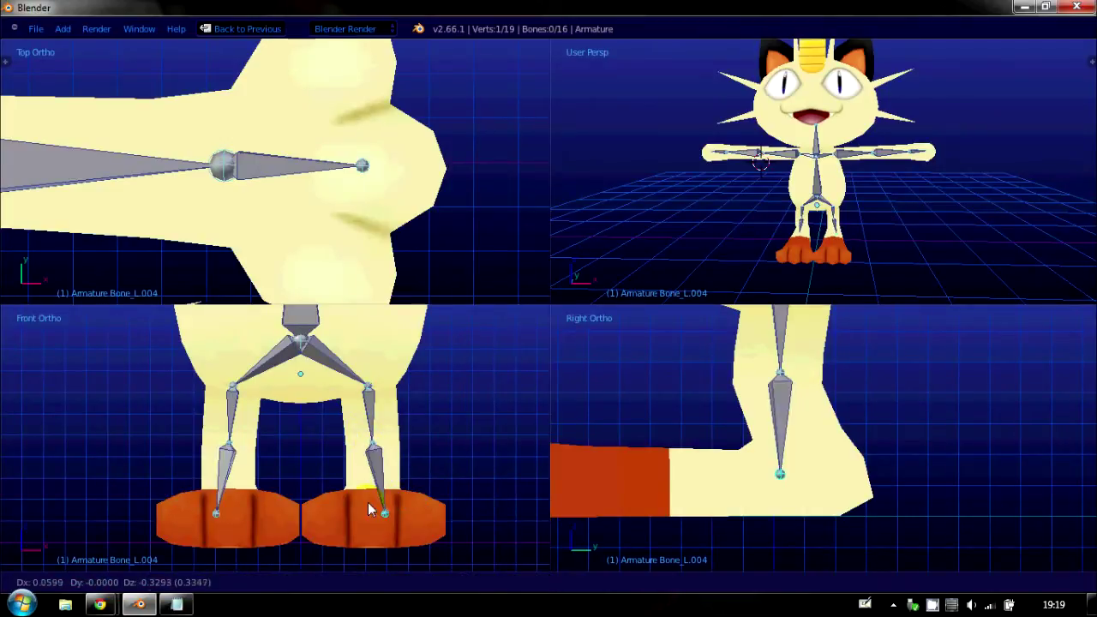
click(368, 505)
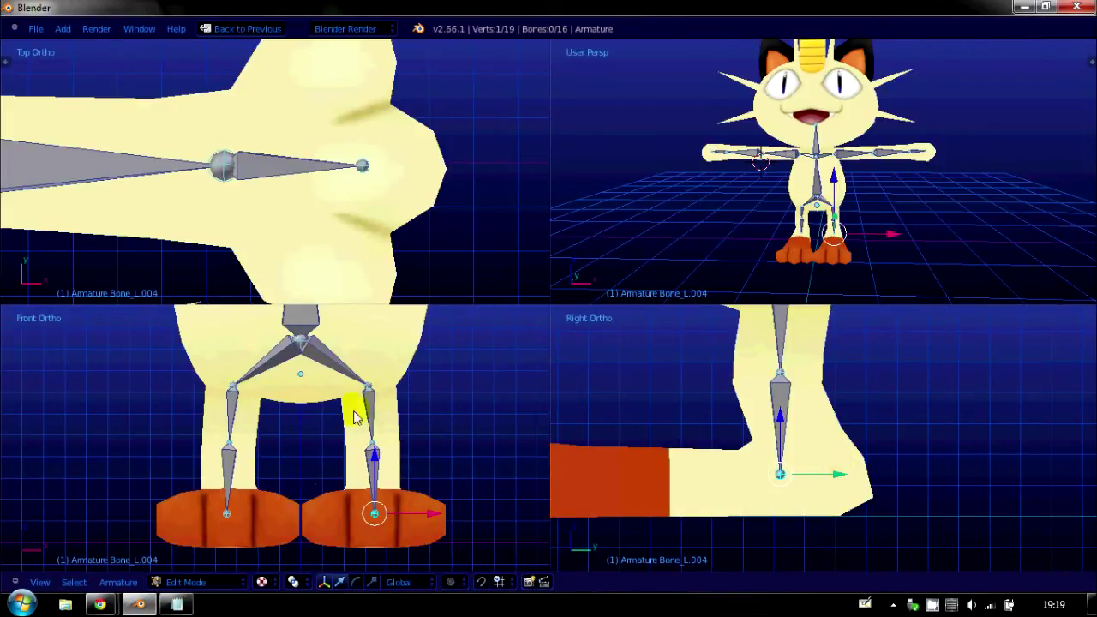
Shift the ankle joints back along Y toward the heels and extrude mirrored foot and toe bones forward.
drag(840, 478, 868, 476)
drag(808, 411, 806, 412)
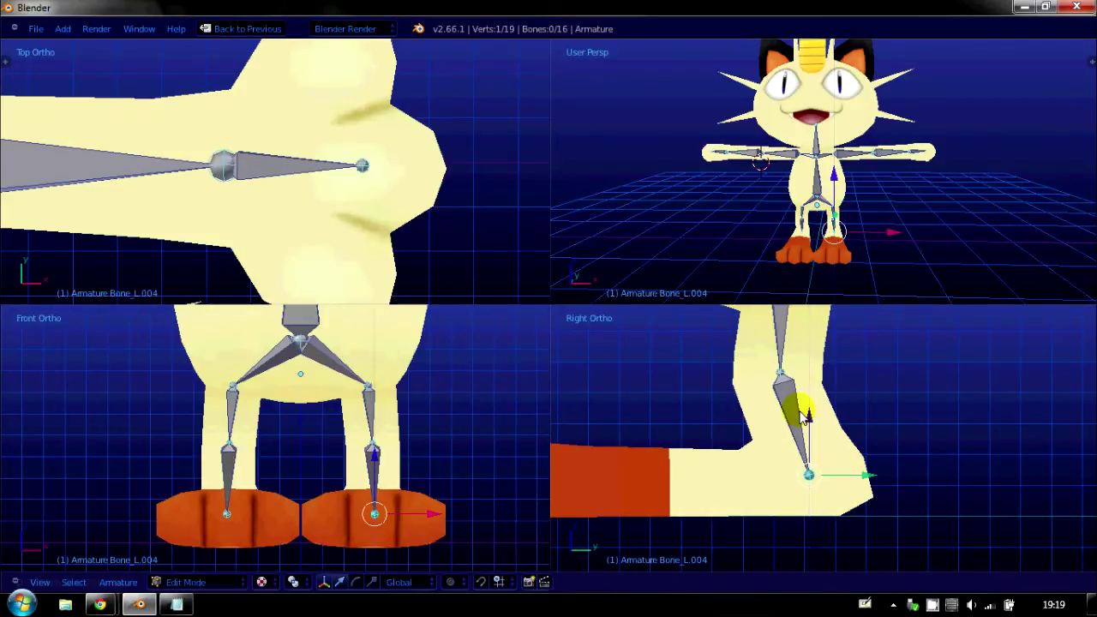
key(e)
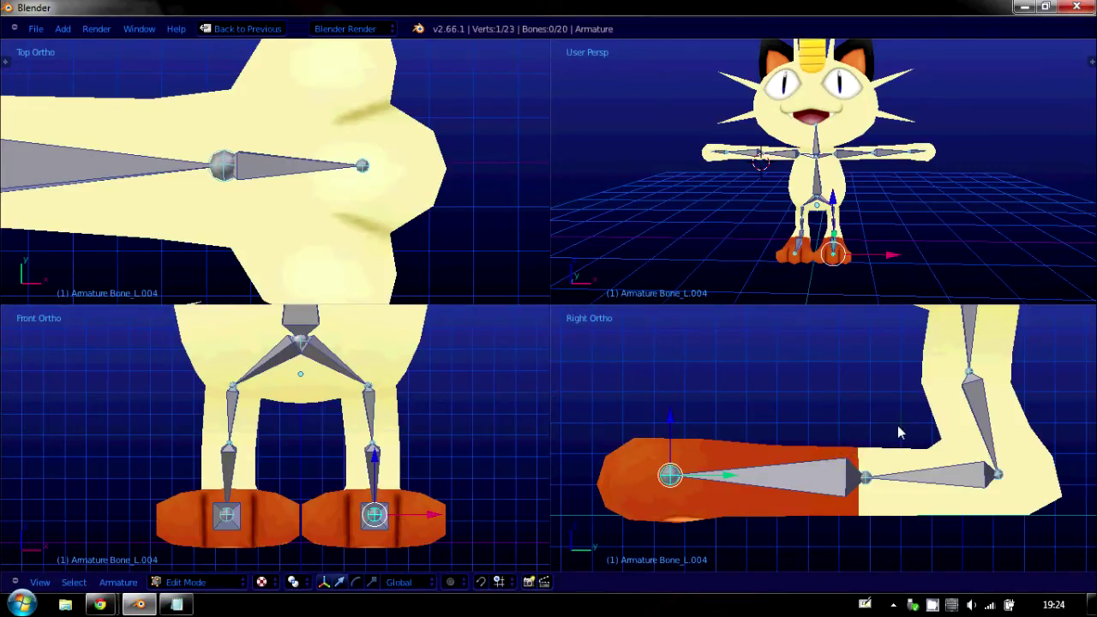
Extrude a bone from the torso's lower joint backward along Y to the base of the tail.
shift+middle_drag(915, 403, 582, 542)
shift+middle_drag(688, 370, 665, 456)
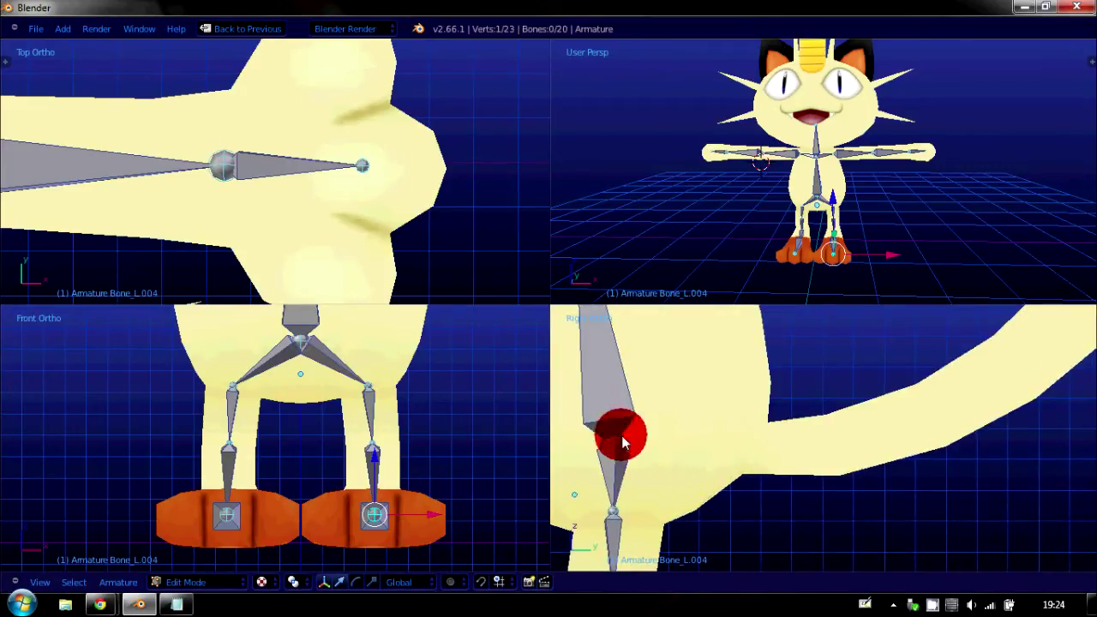
right_click(622, 435)
click(673, 437)
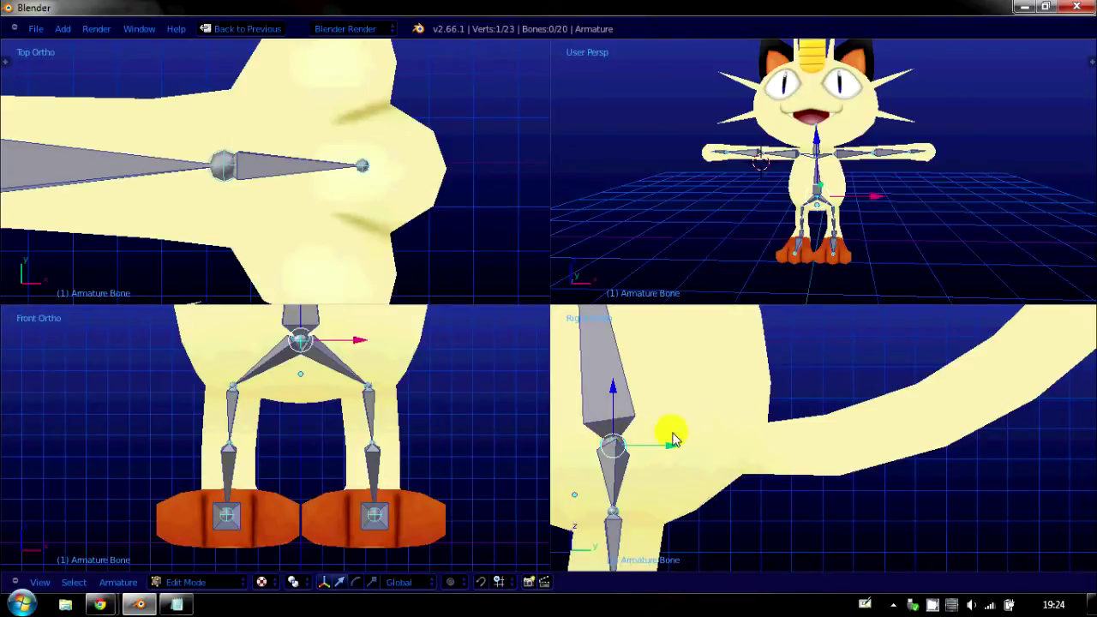
key(e)
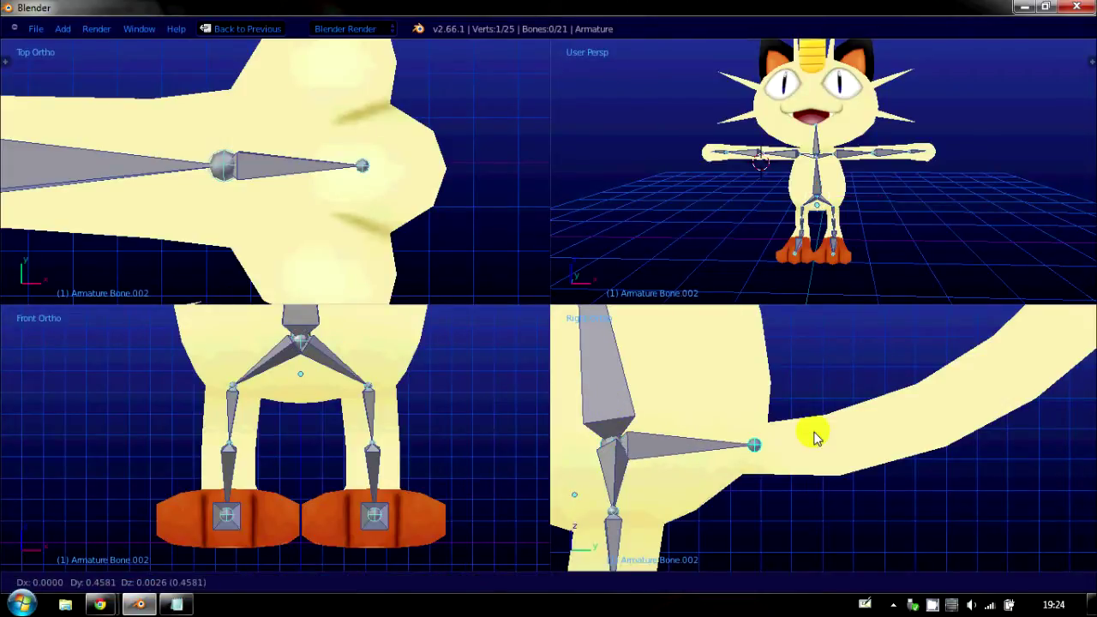
click(819, 433)
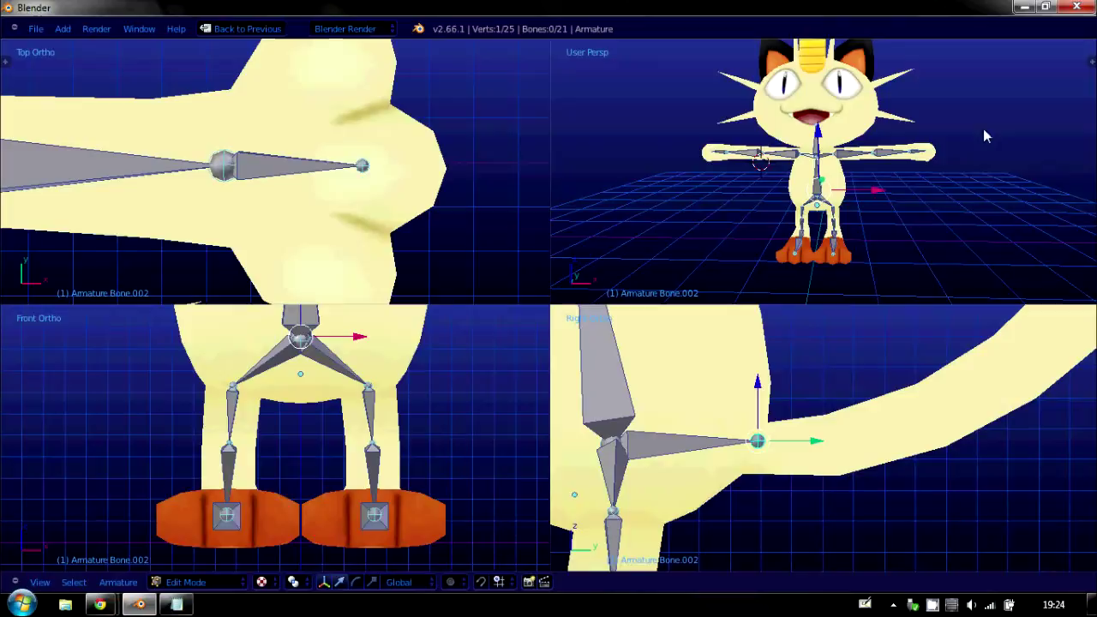
Extrude a chain of three bones from the tail-base joint along the lower, cream-coloured part of the tail.
middle_drag(985, 135, 752, 224)
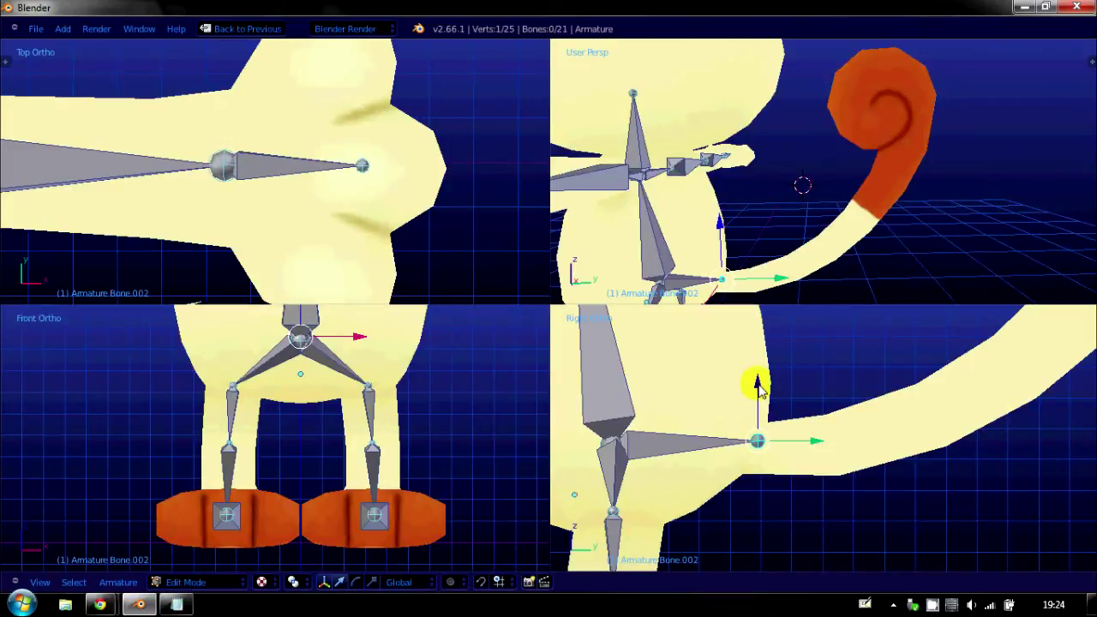
key(e)
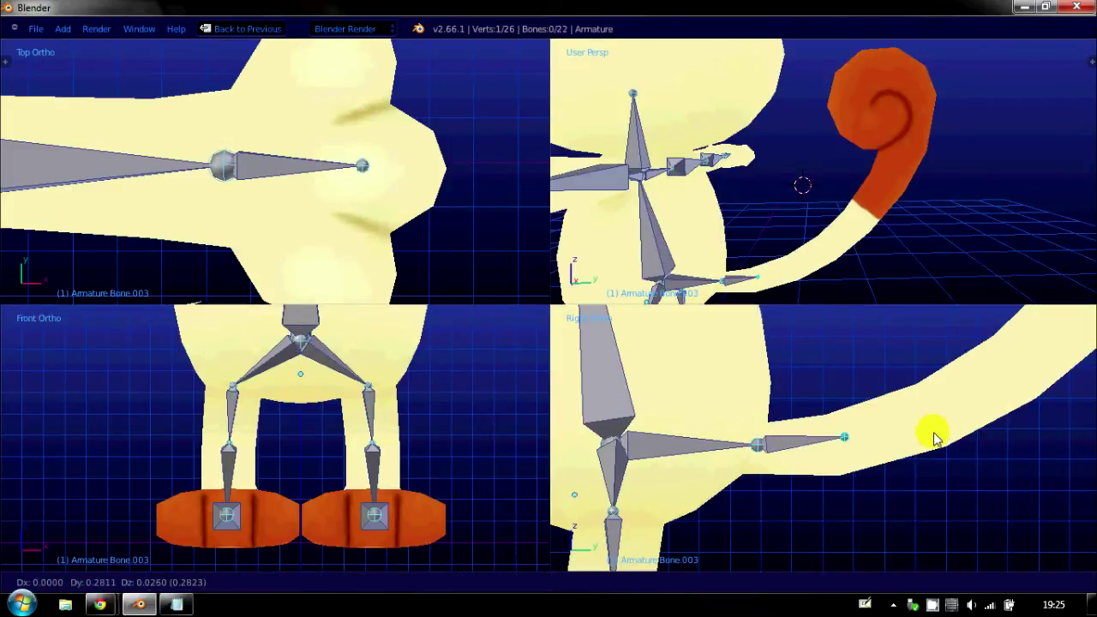
click(935, 437)
shift+middle_drag(956, 399, 809, 454)
key(e)
click(900, 429)
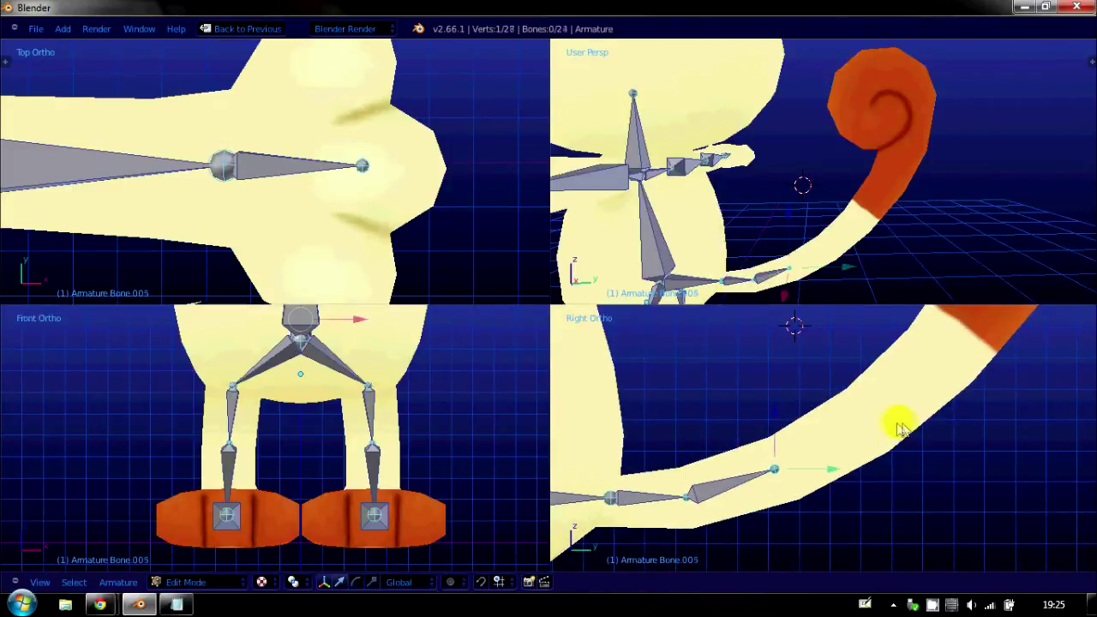
key(e)
click(981, 376)
Extrude two more bones up the tail, from the cream section into the start of the orange section.
shift+middle_drag(933, 397, 774, 533)
key(e)
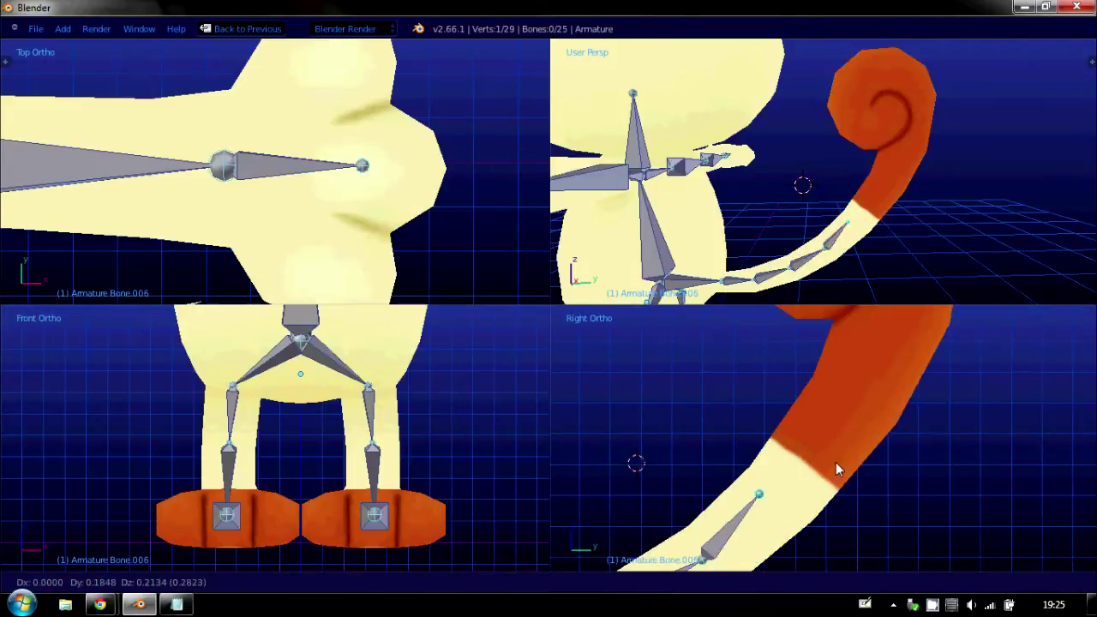
click(864, 458)
key(e)
click(943, 378)
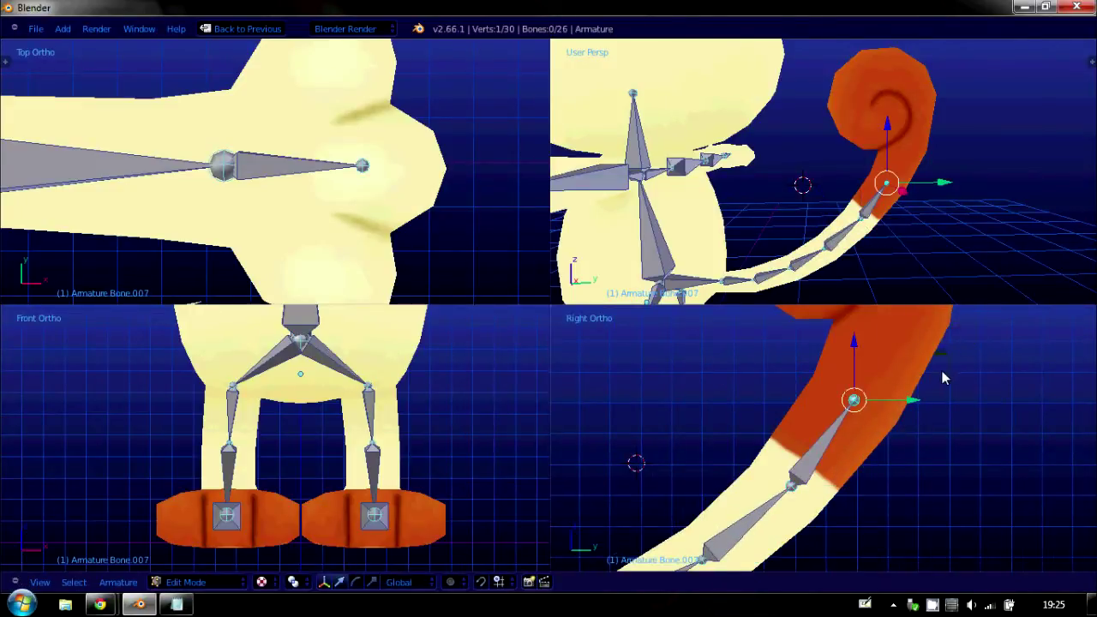
Extrude two further bones through the orange section, ending inside the tail's curled tip.
shift+middle_drag(943, 378, 976, 424)
key(e)
click(977, 400)
key(e)
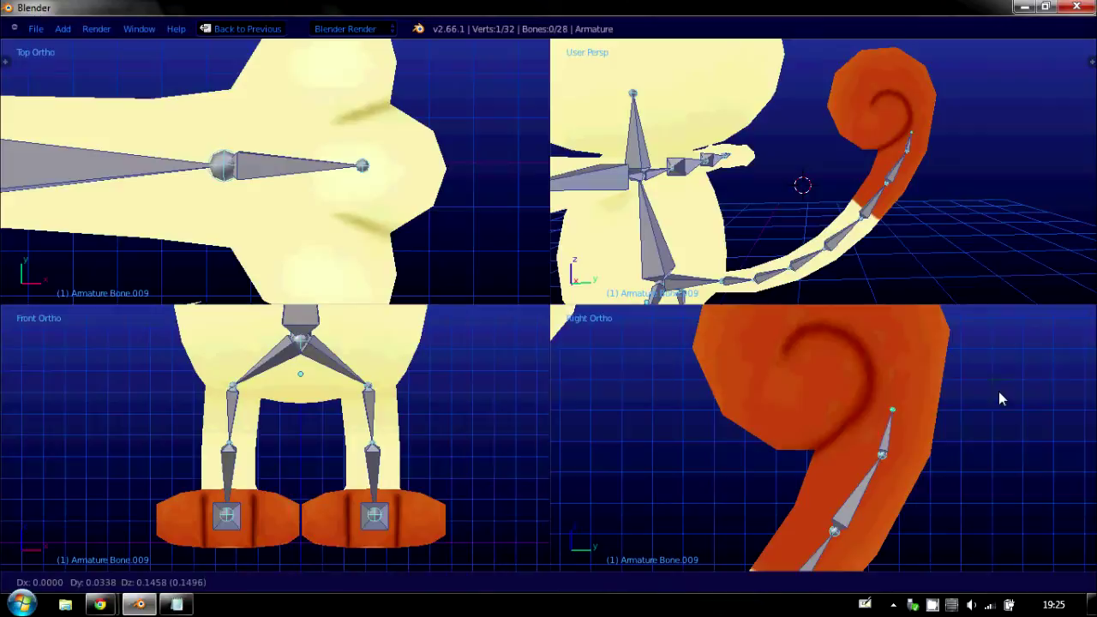
click(928, 331)
shift+middle_drag(892, 398, 937, 462)
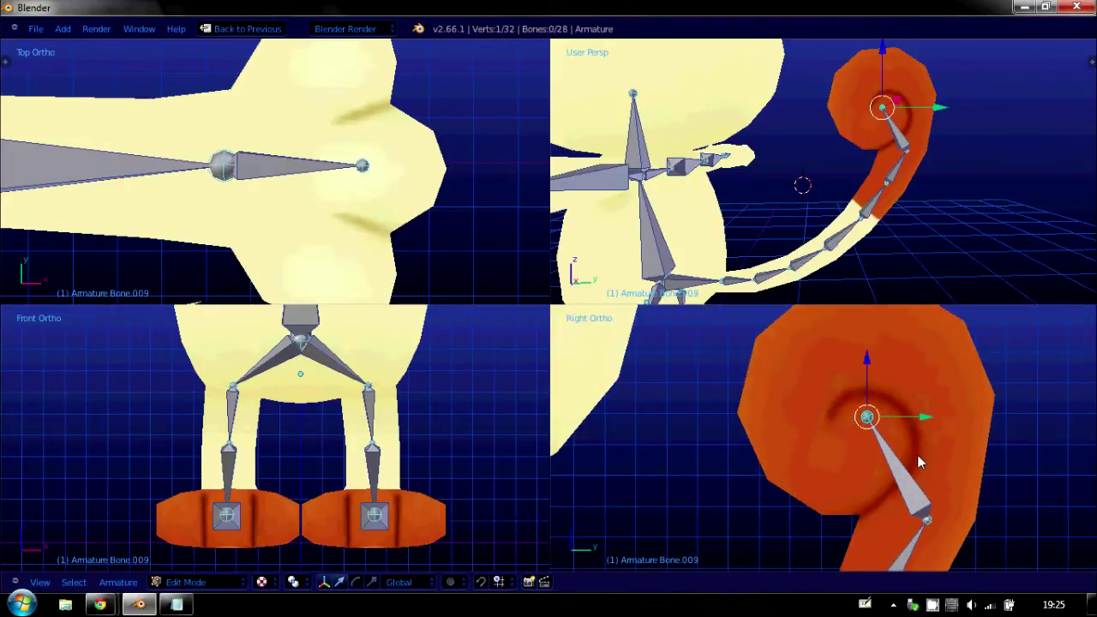
Raise the last two joints of the tail chain slightly along Z to fit the curl.
right_click(935, 504)
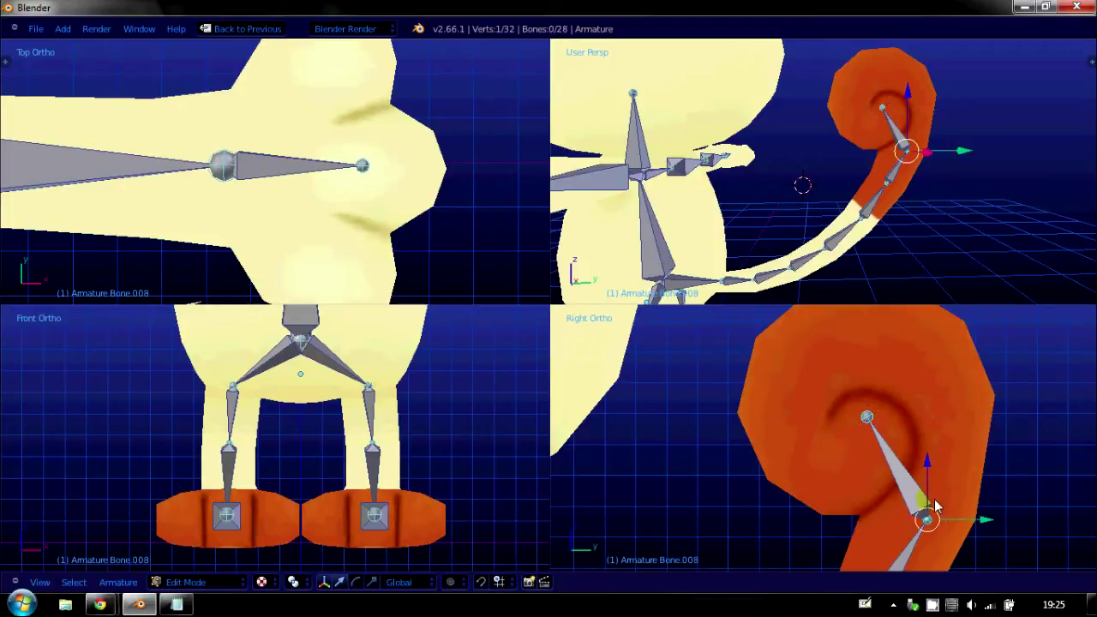
drag(931, 474, 930, 449)
right_click(869, 417)
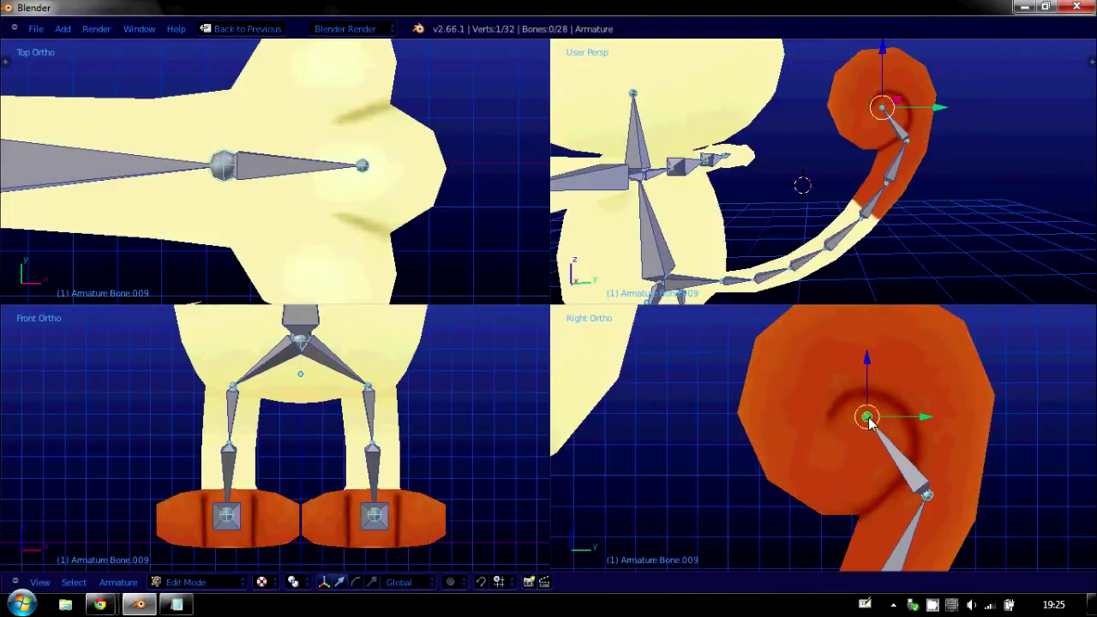
drag(866, 380, 865, 350)
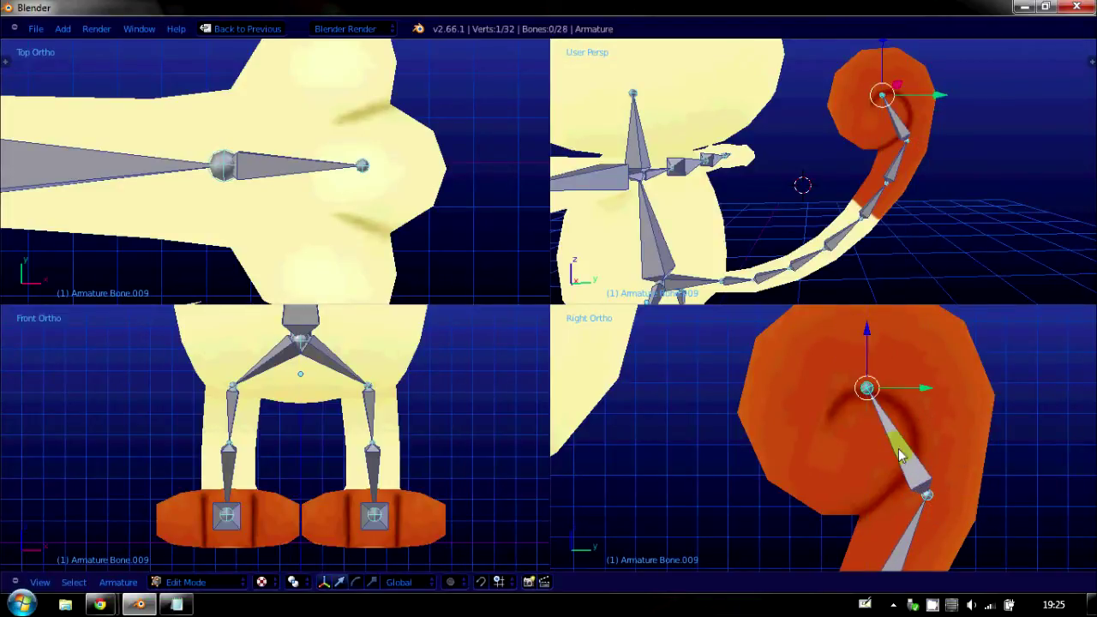
Lower the upper joint of the bone above the torso along Z to the base of the head.
shift+middle_drag(348, 403, 308, 537)
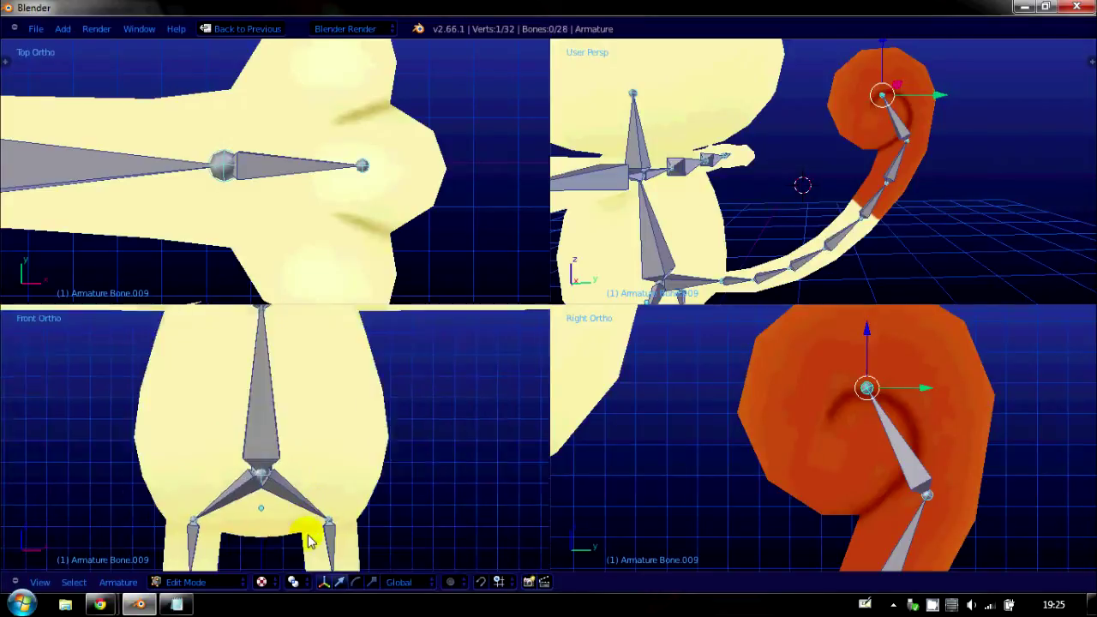
shift+middle_drag(331, 436, 361, 600)
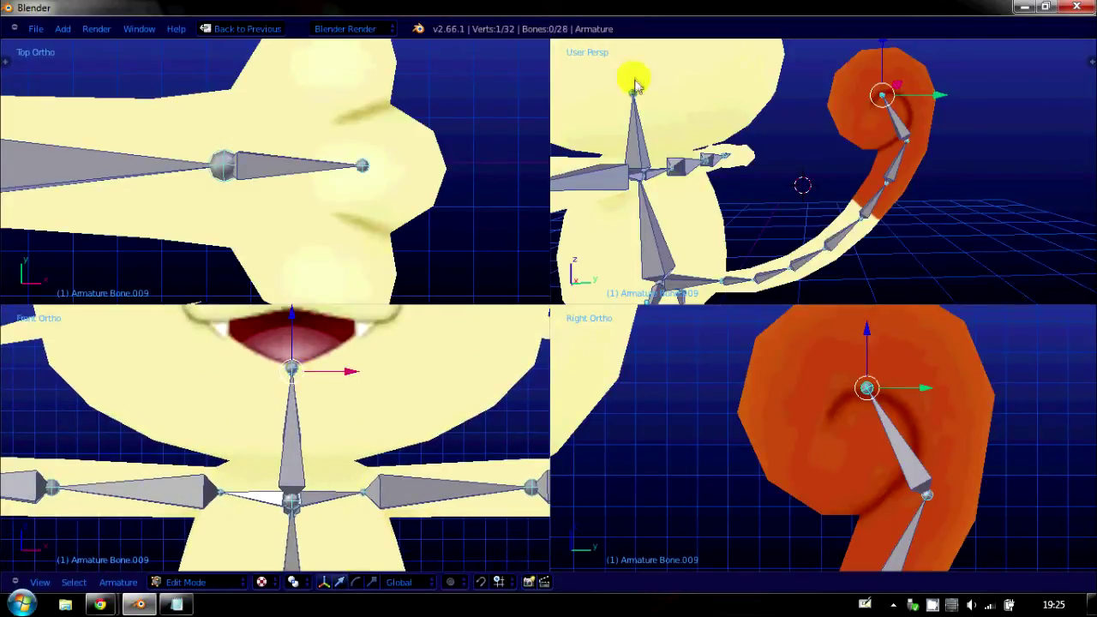
right_click(309, 367)
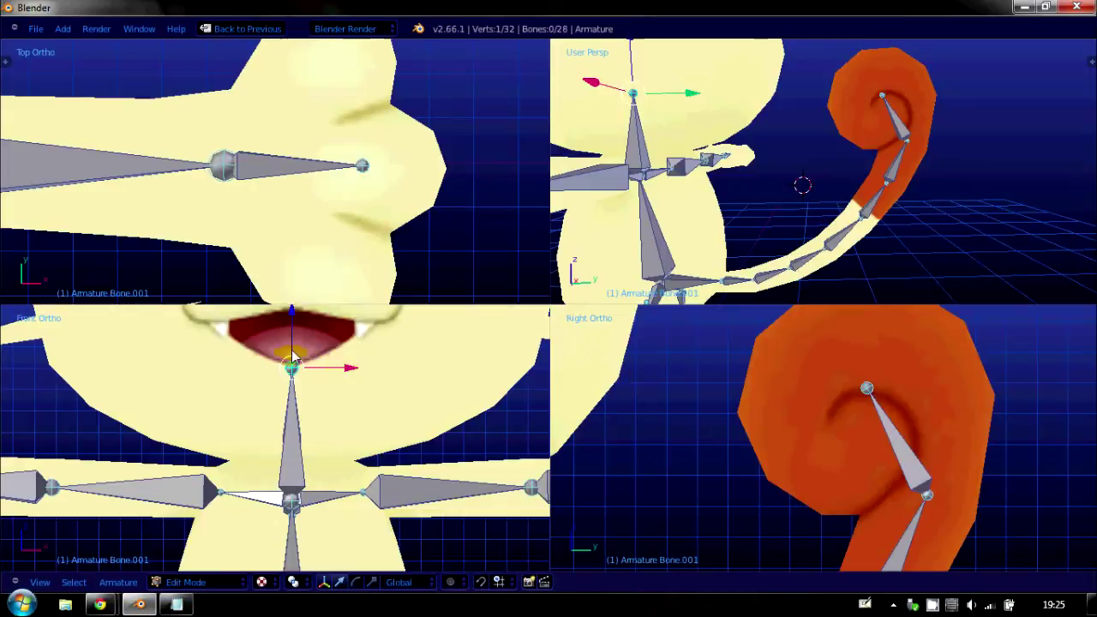
shift+middle_drag(286, 363, 300, 463)
scroll(300, 427, down, 3)
scroll(300, 433, down, 1)
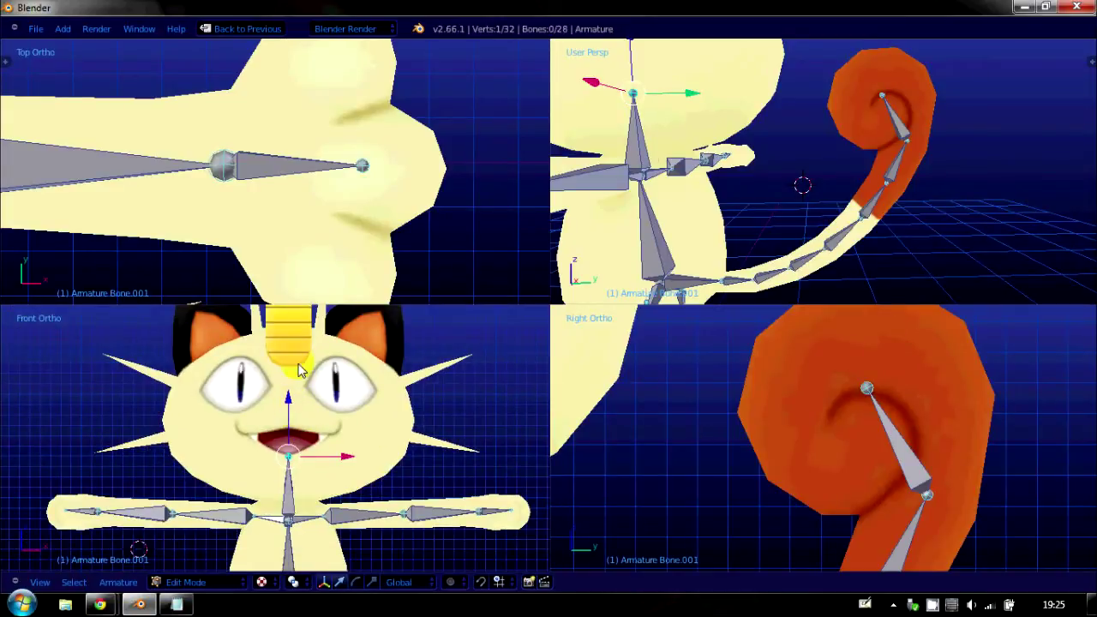
scroll(806, 167, down, 3)
scroll(806, 161, up, 2)
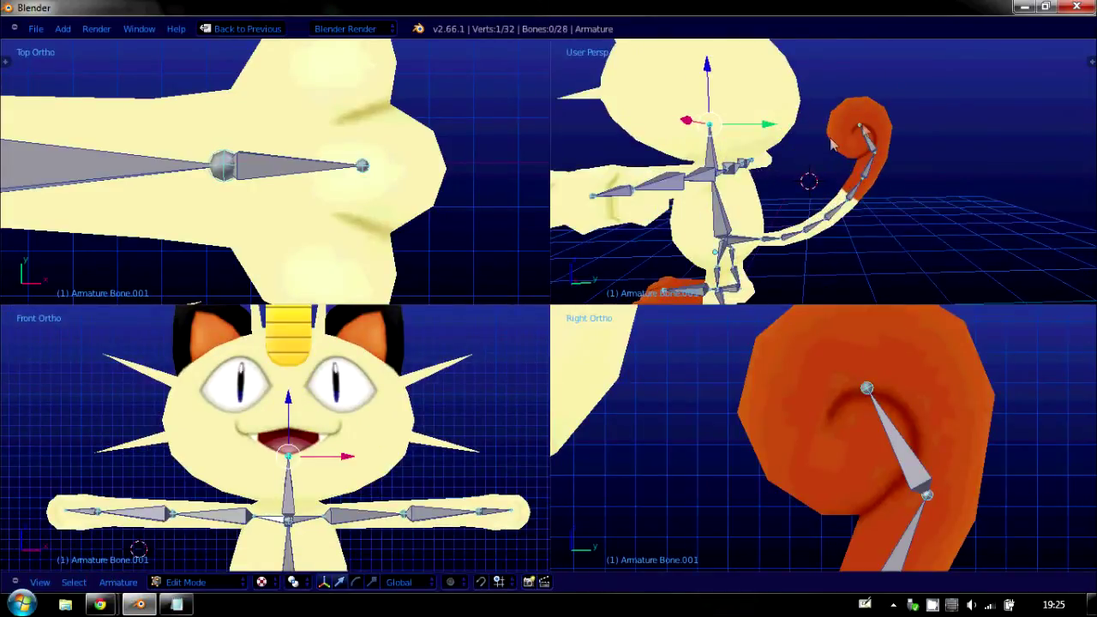
middle_drag(747, 126, 804, 201)
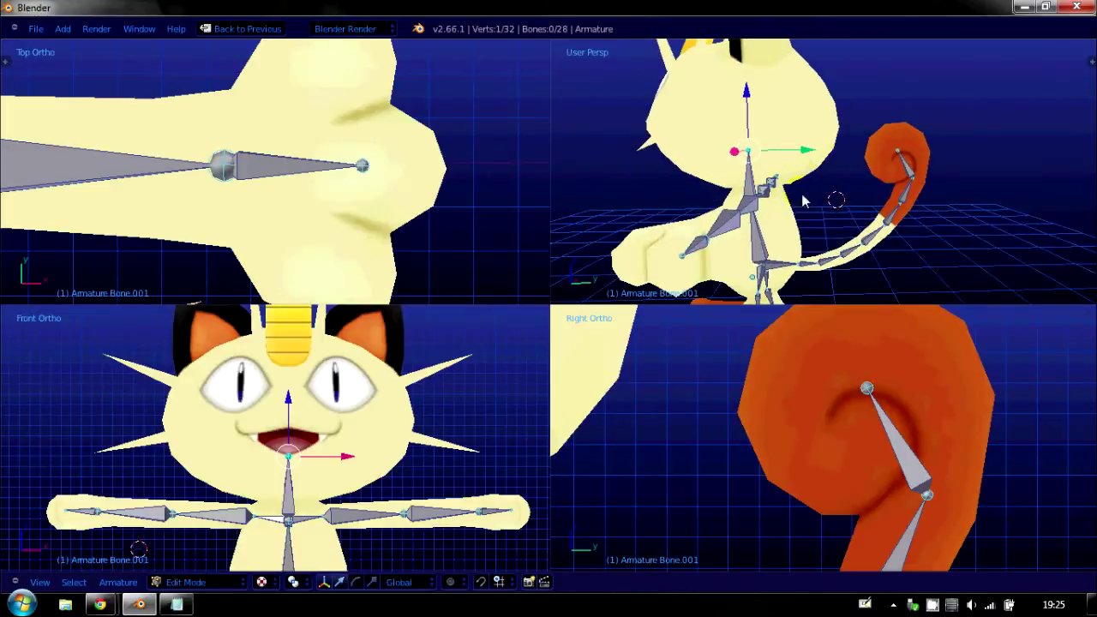
scroll(802, 441, down, 5)
shift+middle_drag(691, 407, 798, 431)
scroll(755, 465, up, 4)
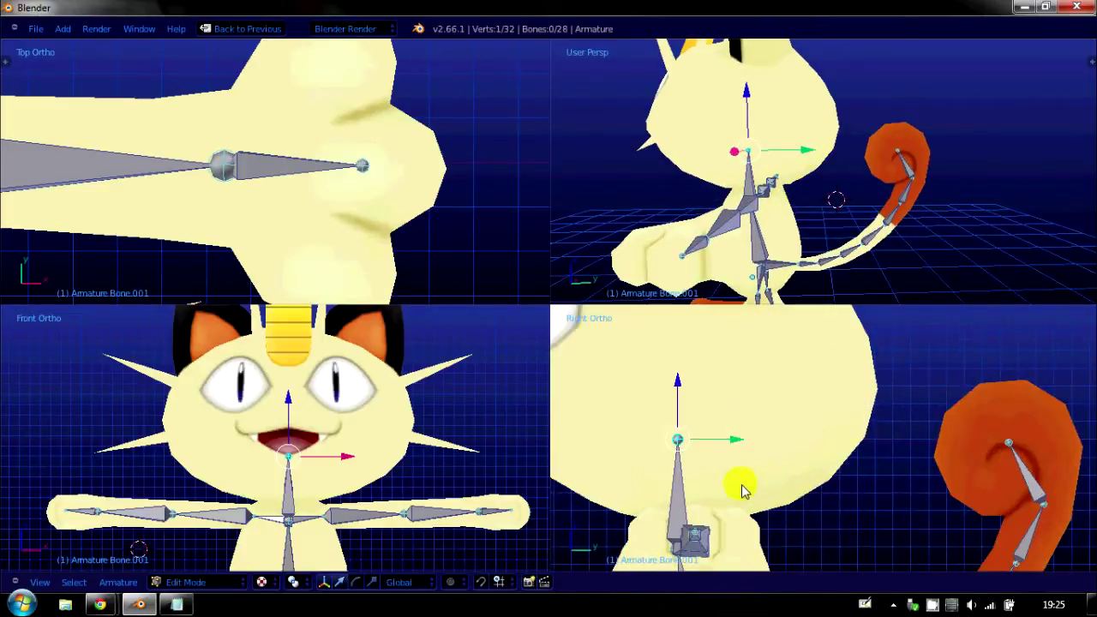
key(KP_Decimal)
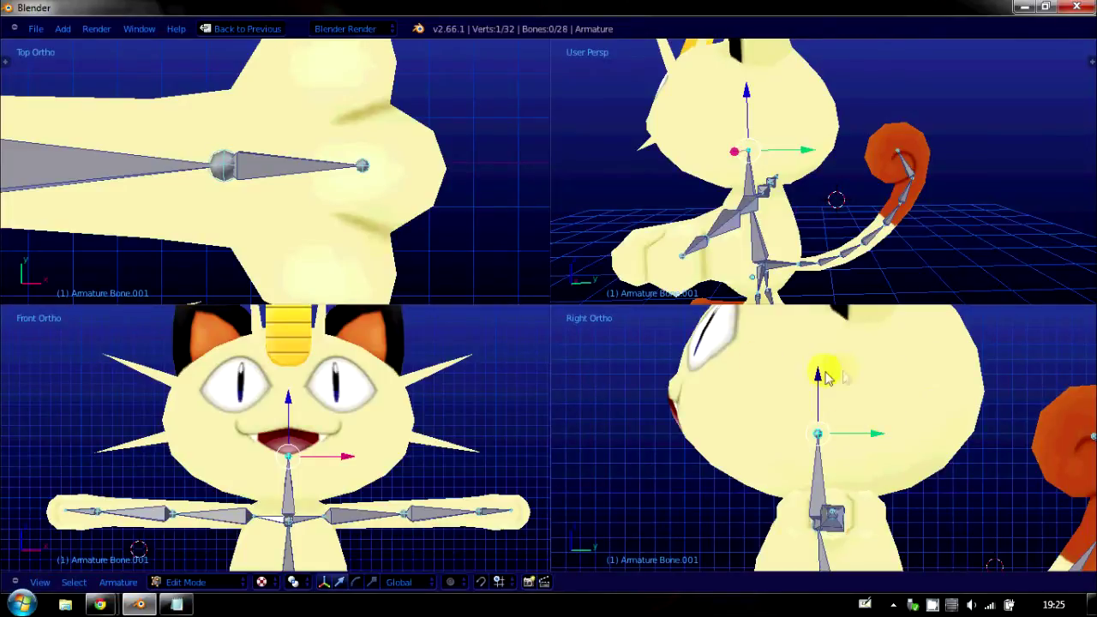
drag(819, 374, 822, 417)
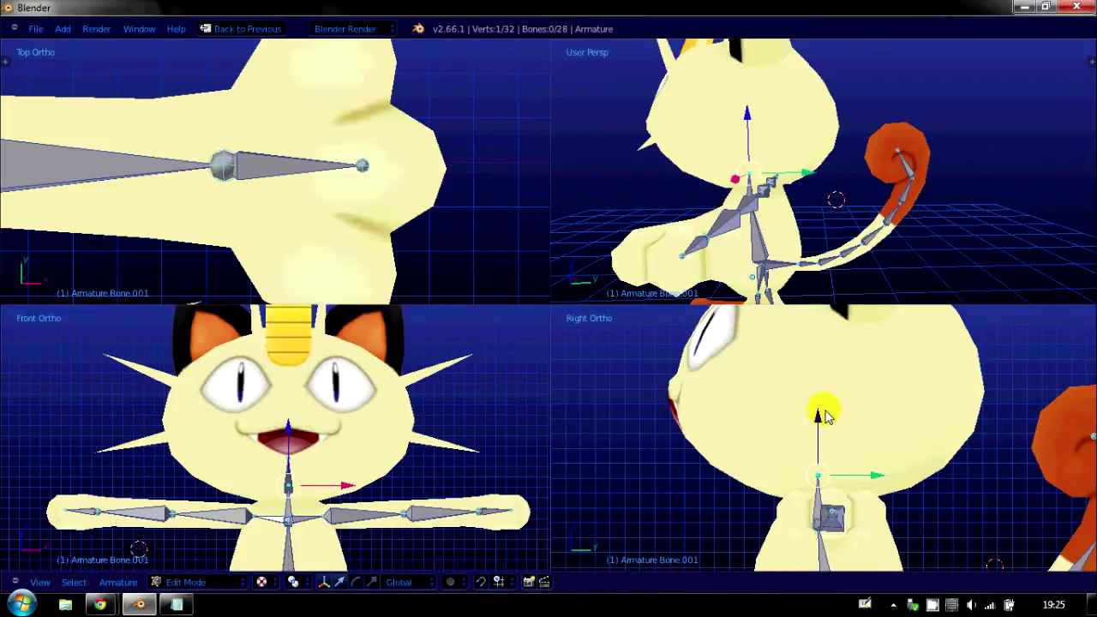
Extrude one bone from the neck's upper joint forward toward the eyes and another toward the back of the head.
key(e)
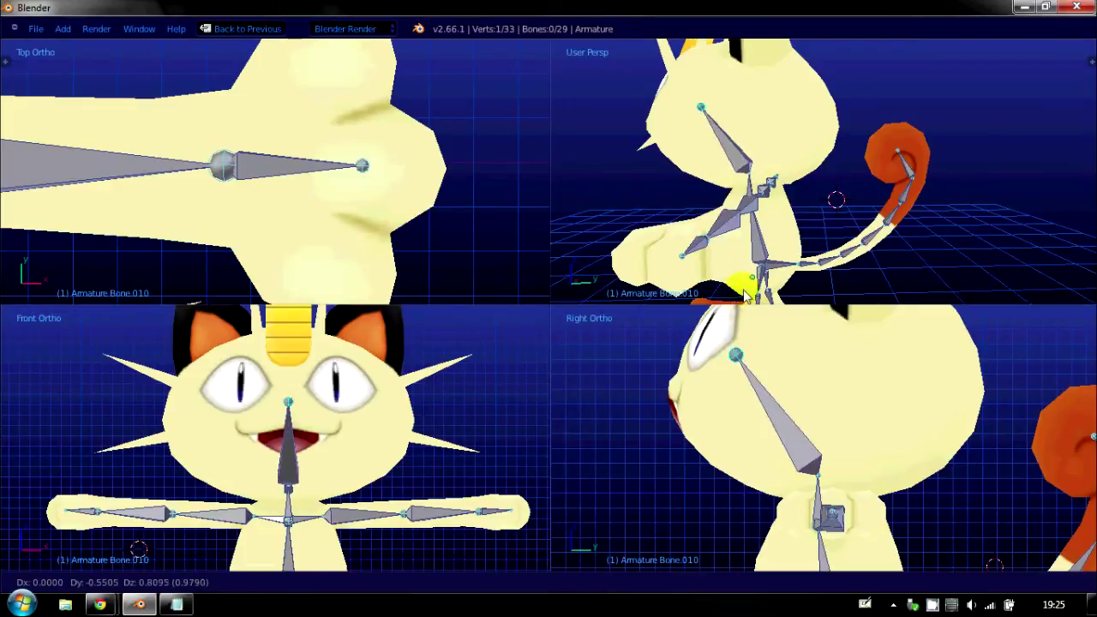
click(745, 301)
right_click(827, 465)
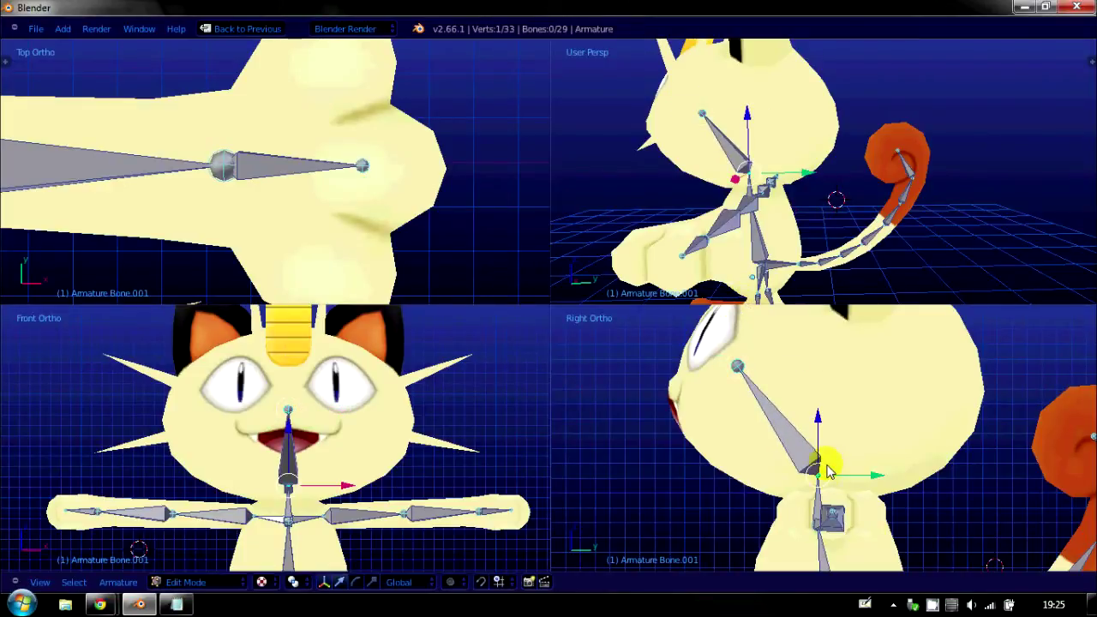
key(e)
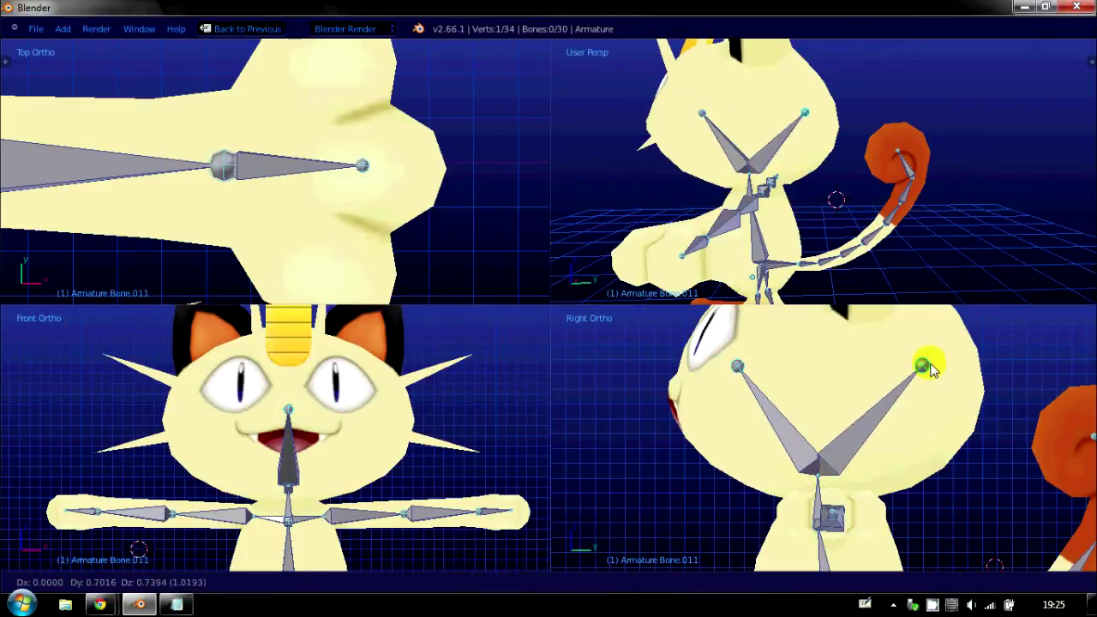
click(927, 367)
Extrude a central bone from the neck joint toward the crown and raise its tip along Z to the ear base.
right_click(817, 471)
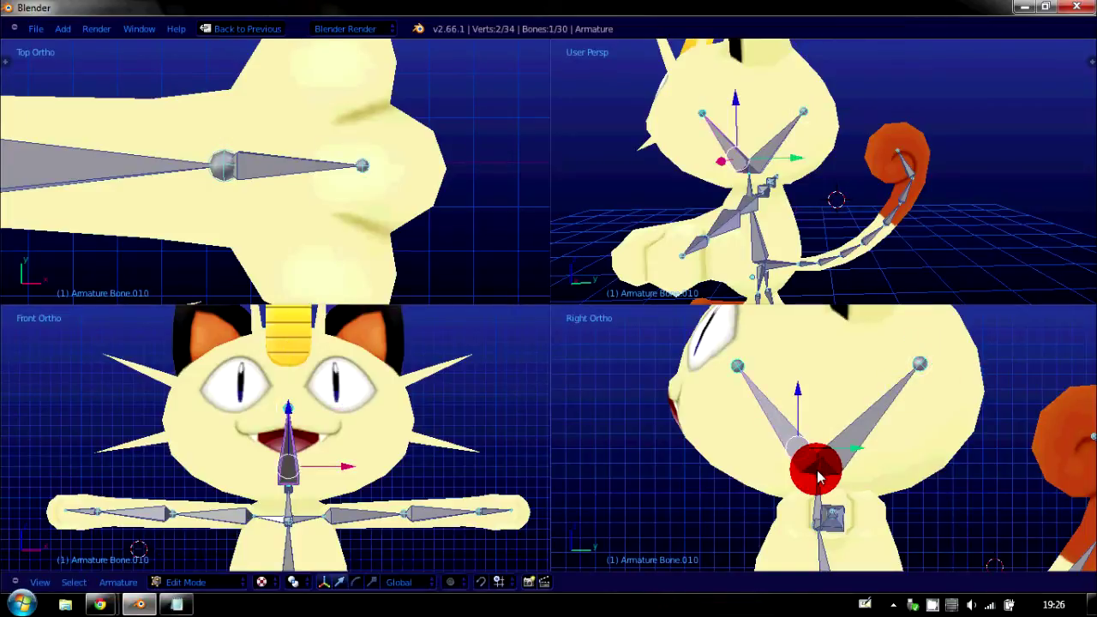
key(e)
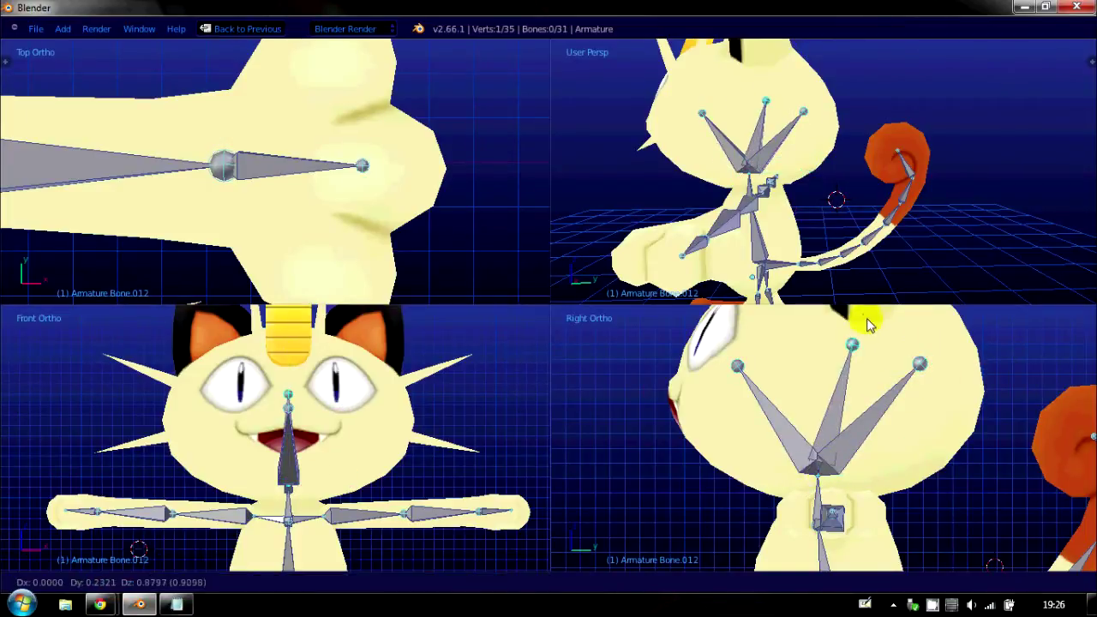
click(860, 307)
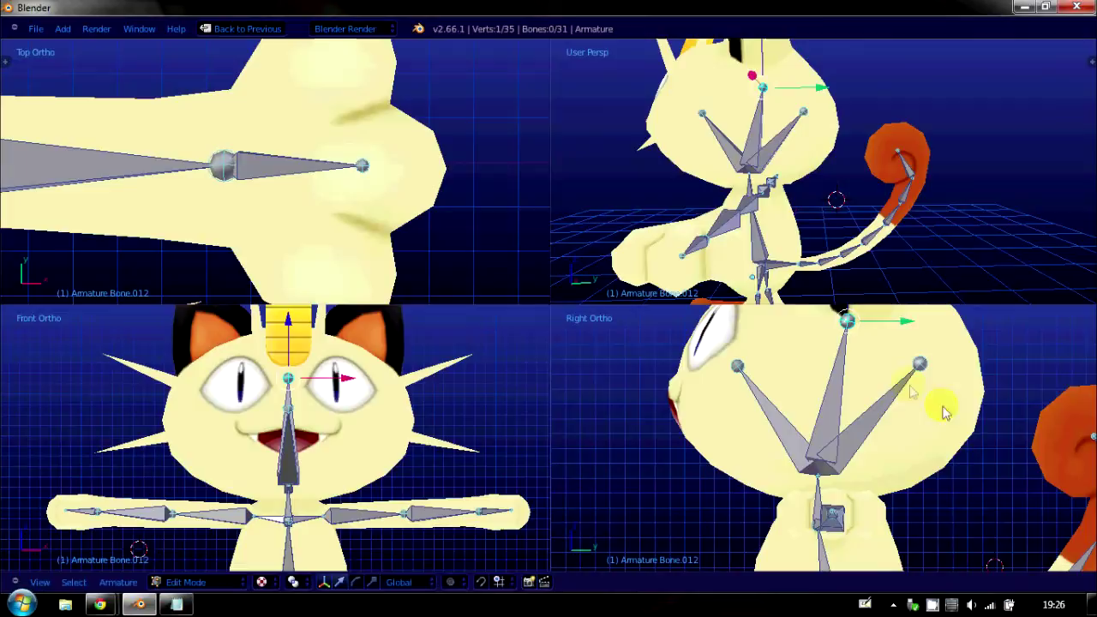
shift+middle_drag(832, 392, 744, 512)
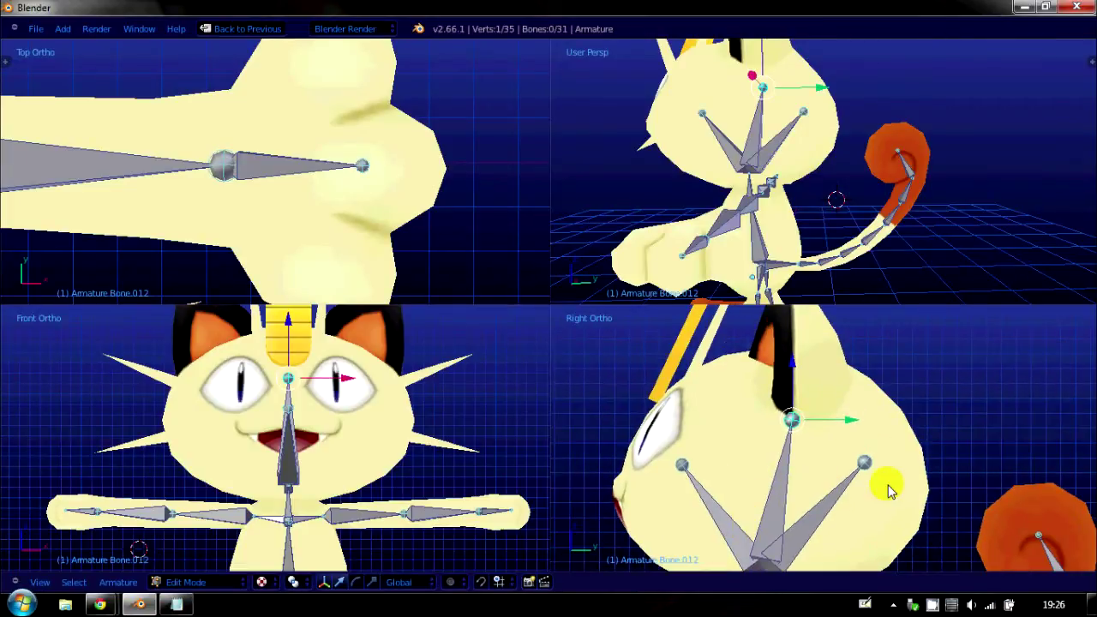
drag(797, 361, 817, 320)
Extrude mirrored bones from the crown joint sideways to the ear bases, and lower the central joint along Z.
right_click(680, 467)
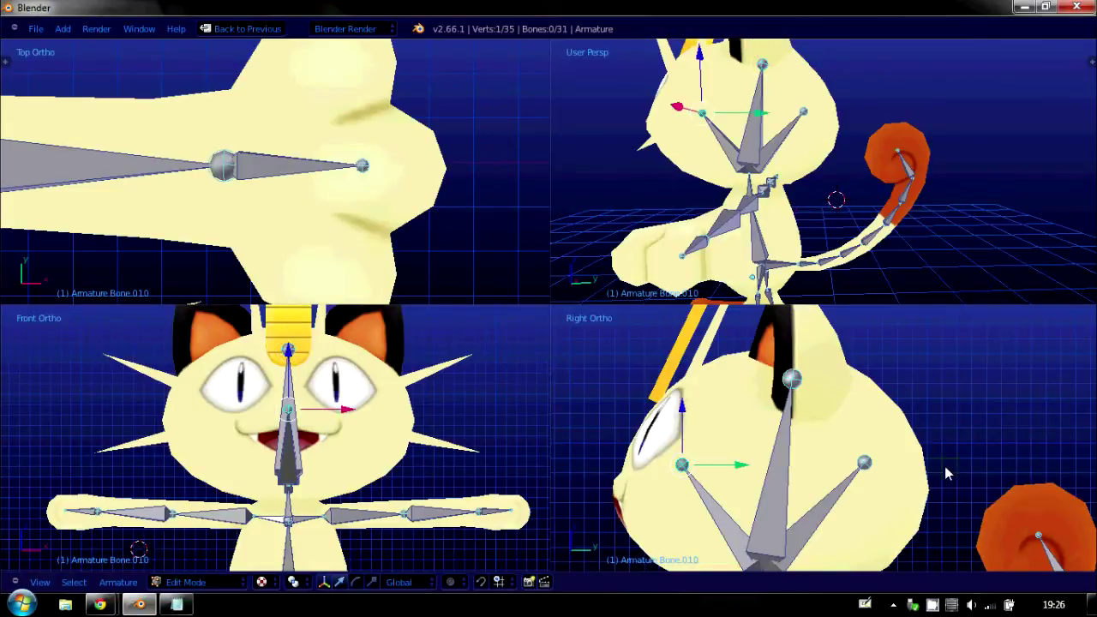
shift+middle_drag(943, 470, 780, 558)
right_click(781, 426)
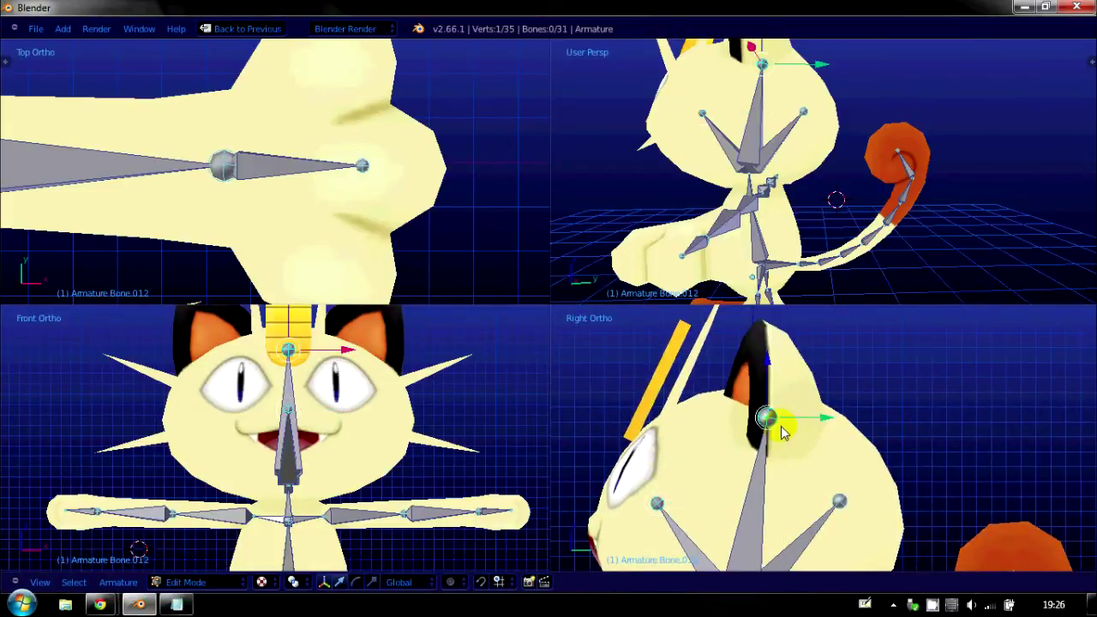
shift+middle_drag(260, 383, 265, 445)
scroll(289, 429, up, 4)
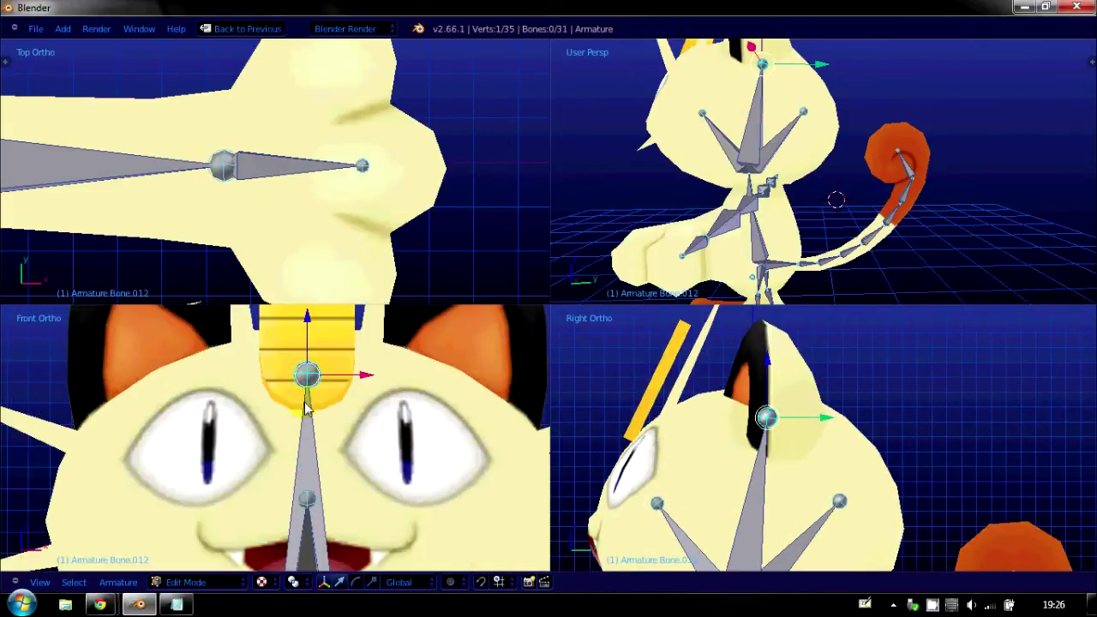
key(shift+e)
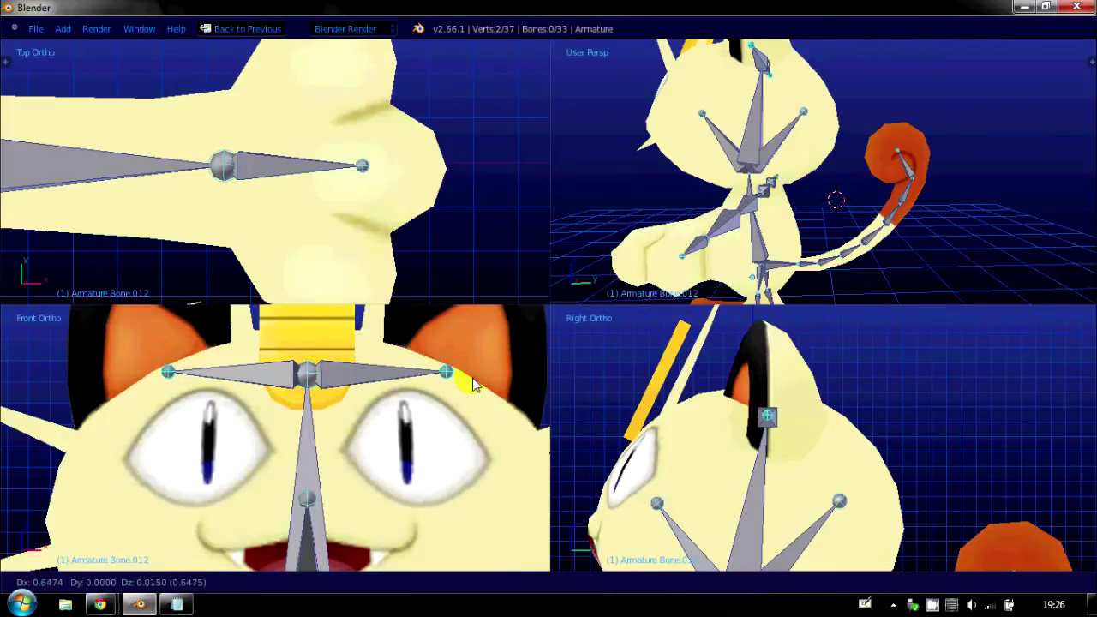
click(466, 379)
right_click(301, 345)
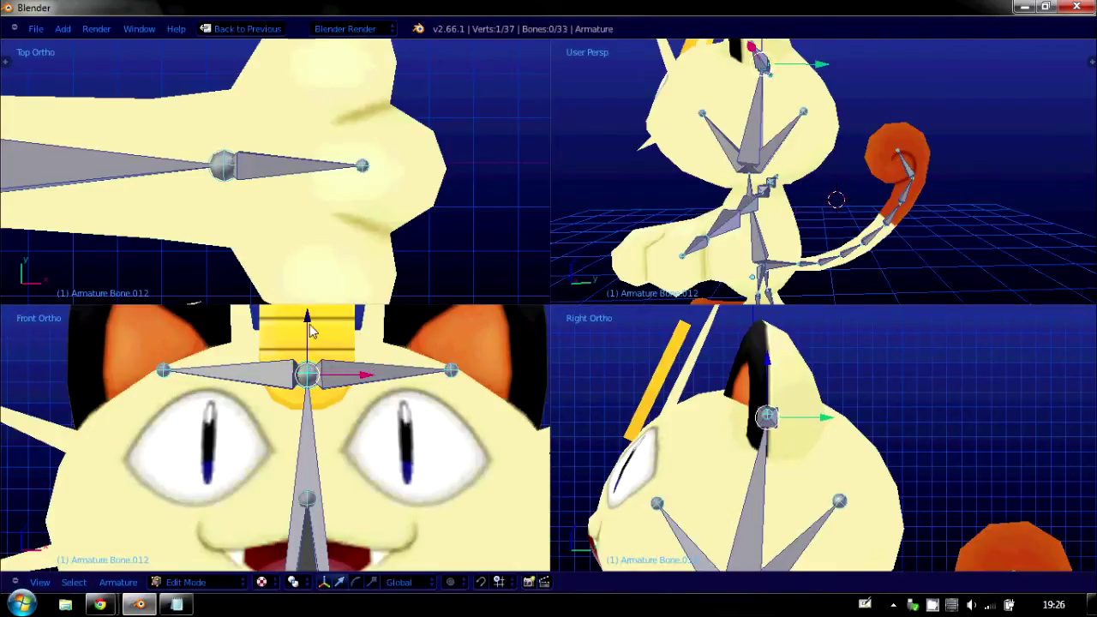
drag(311, 332, 300, 352)
Extrude mirrored ear bones from the ear-base joints up into both ears.
right_click(460, 378)
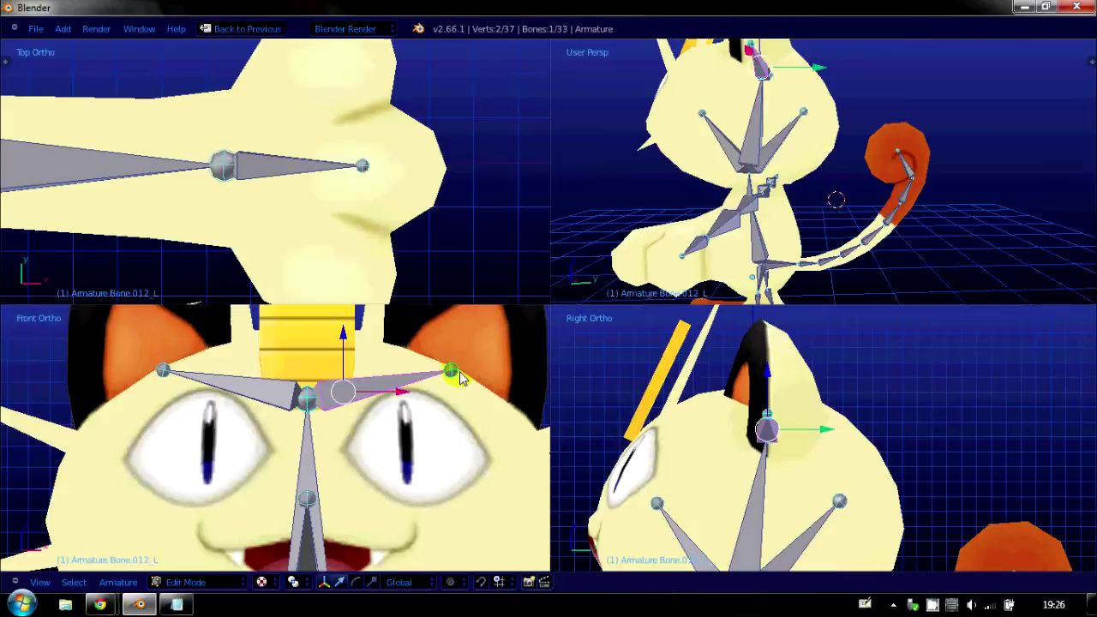
right_click(461, 369)
key(shift+e)
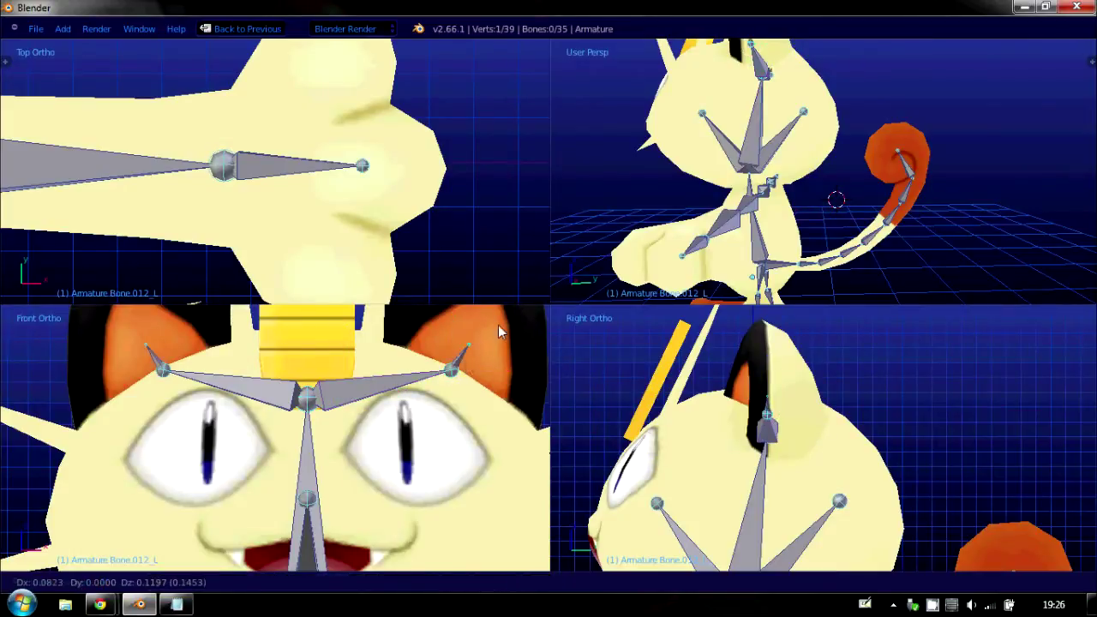
click(502, 307)
Examine the head and neck bones from several views, selecting individual bones to check their placement.
middle_drag(821, 101, 901, 261)
shift+middle_drag(336, 548, 313, 513)
scroll(364, 409, down, 3)
shift+middle_drag(731, 423, 789, 245)
right_click(776, 415)
right_click(814, 364)
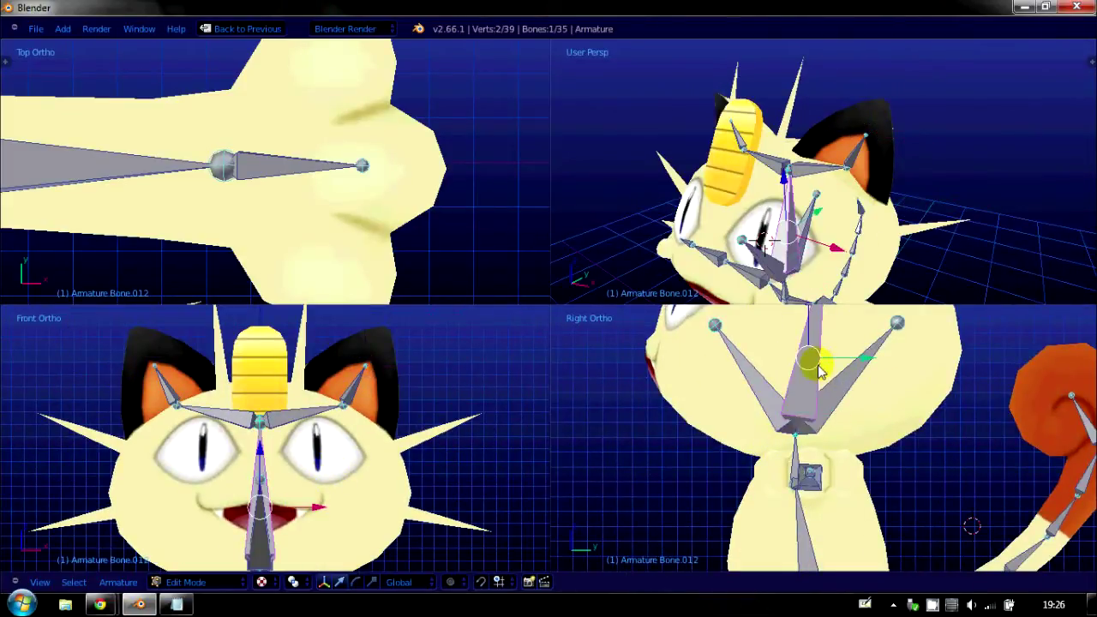
right_click(853, 391)
right_click(798, 446)
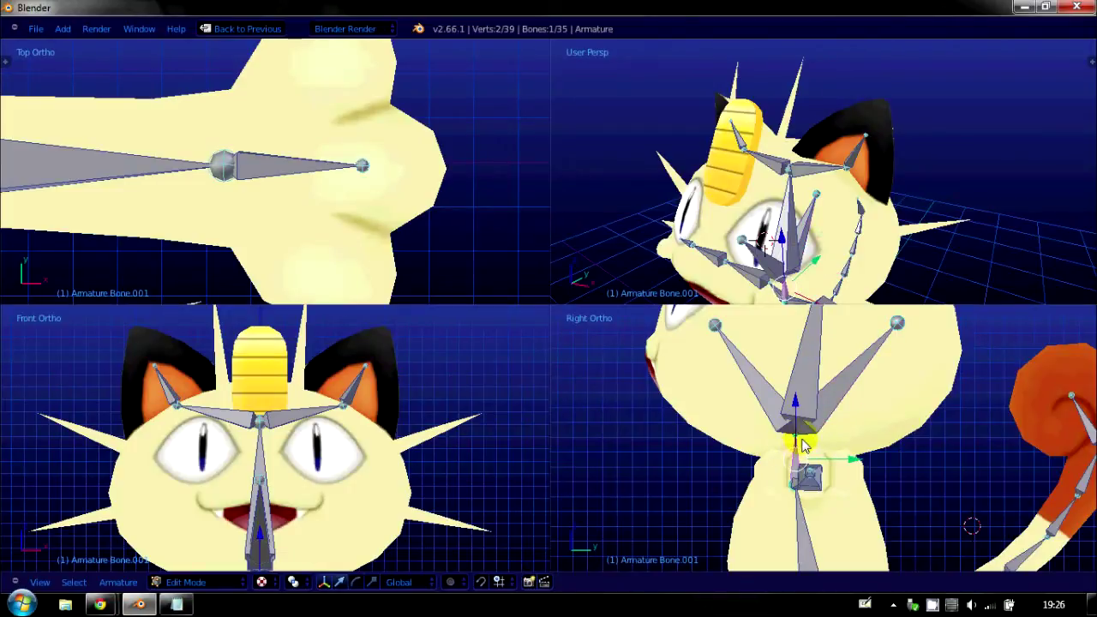
scroll(829, 361, down, 5)
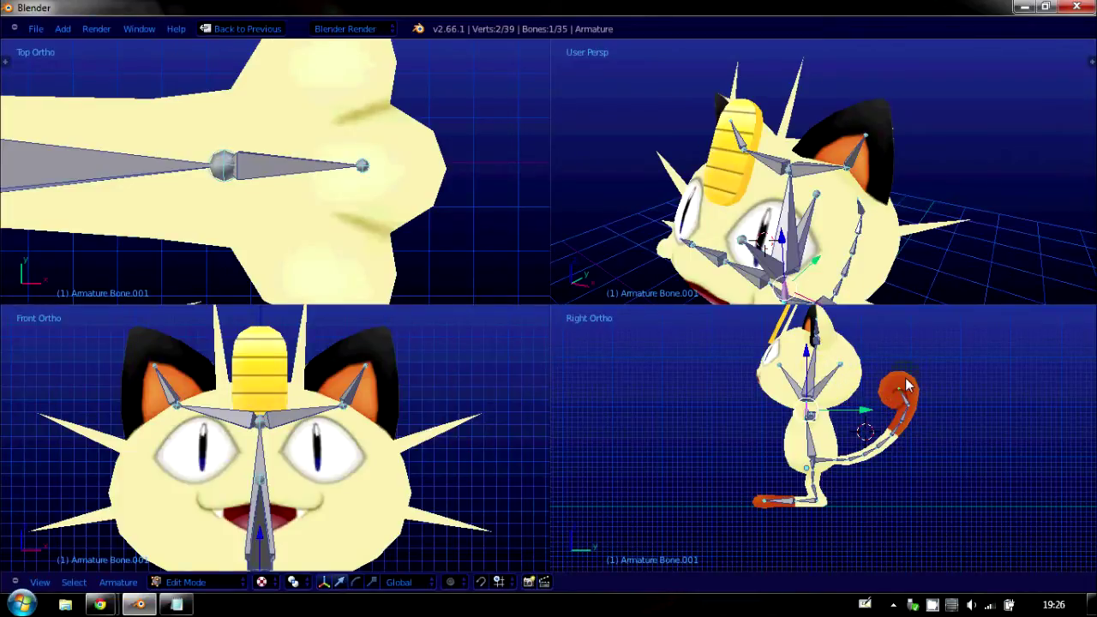
Return from the enlarged viewport to Object Mode and replace the quad view with a single perspective view of the whole cat.
click(274, 34)
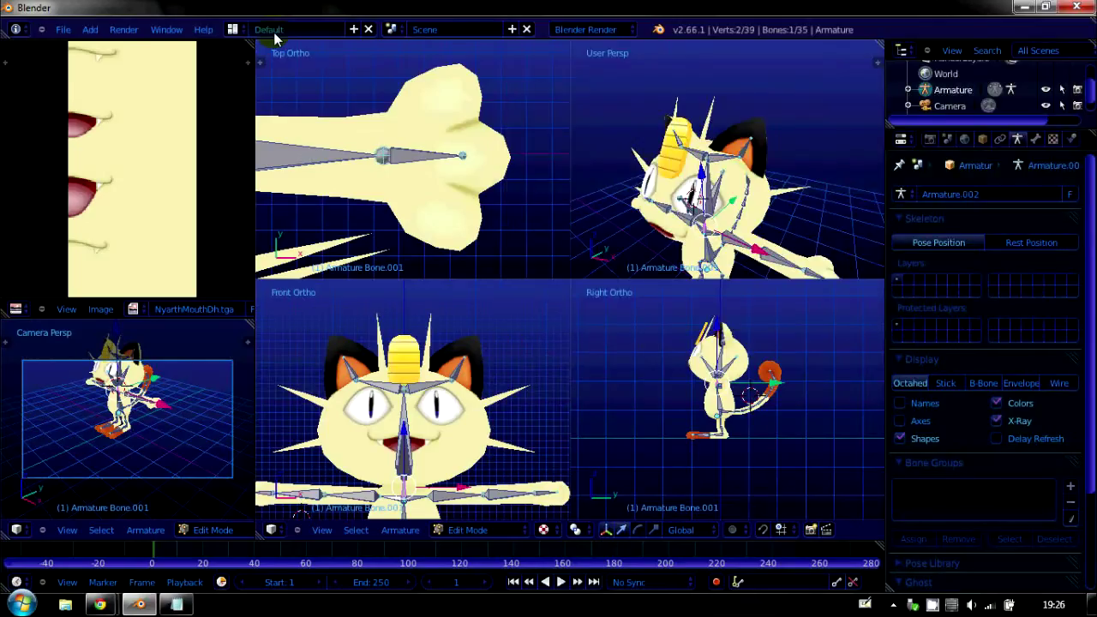
key(Tab)
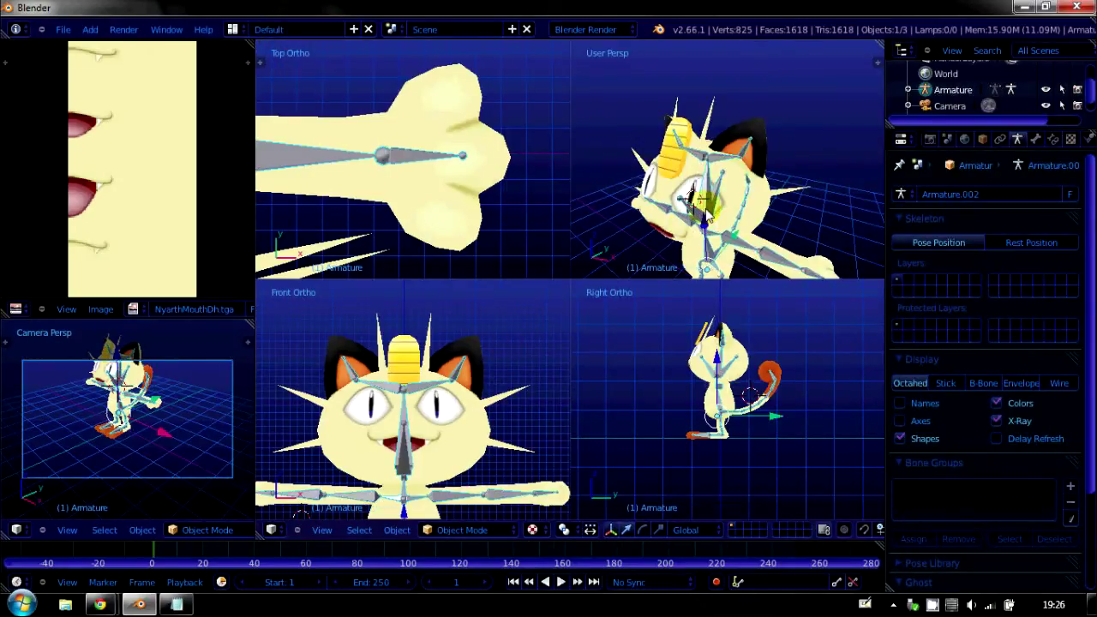
scroll(700, 206, down, 2)
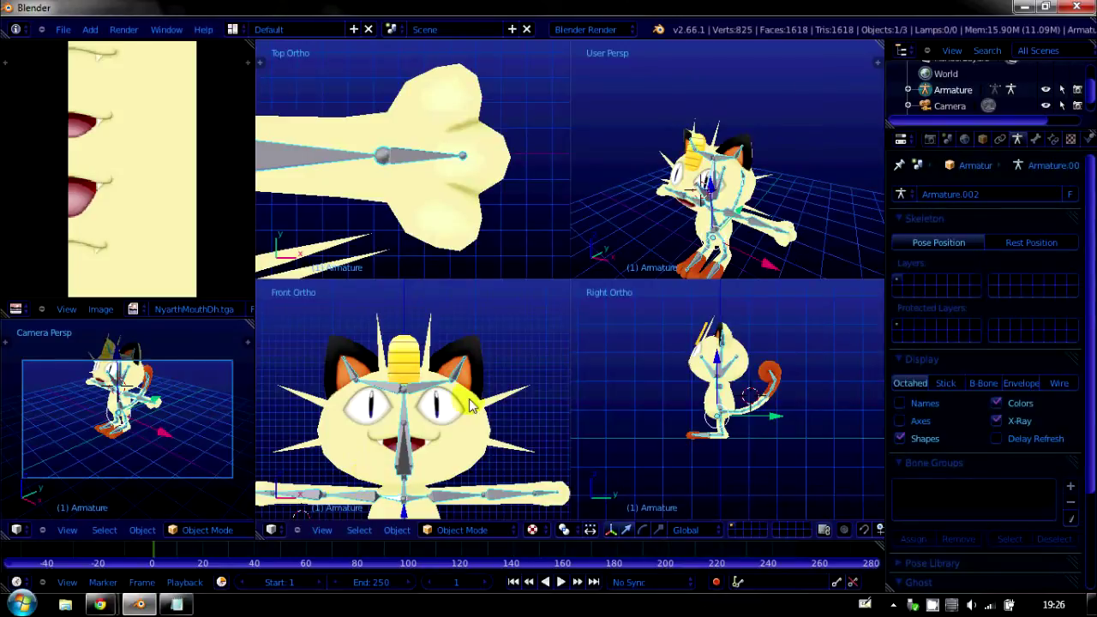
click(322, 530)
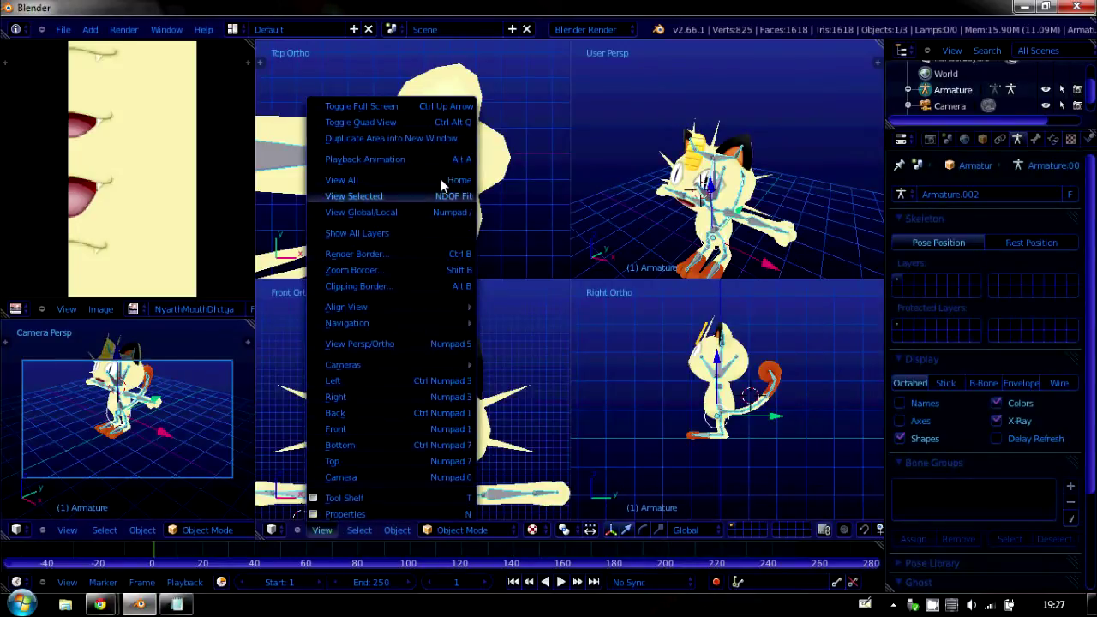
click(409, 125)
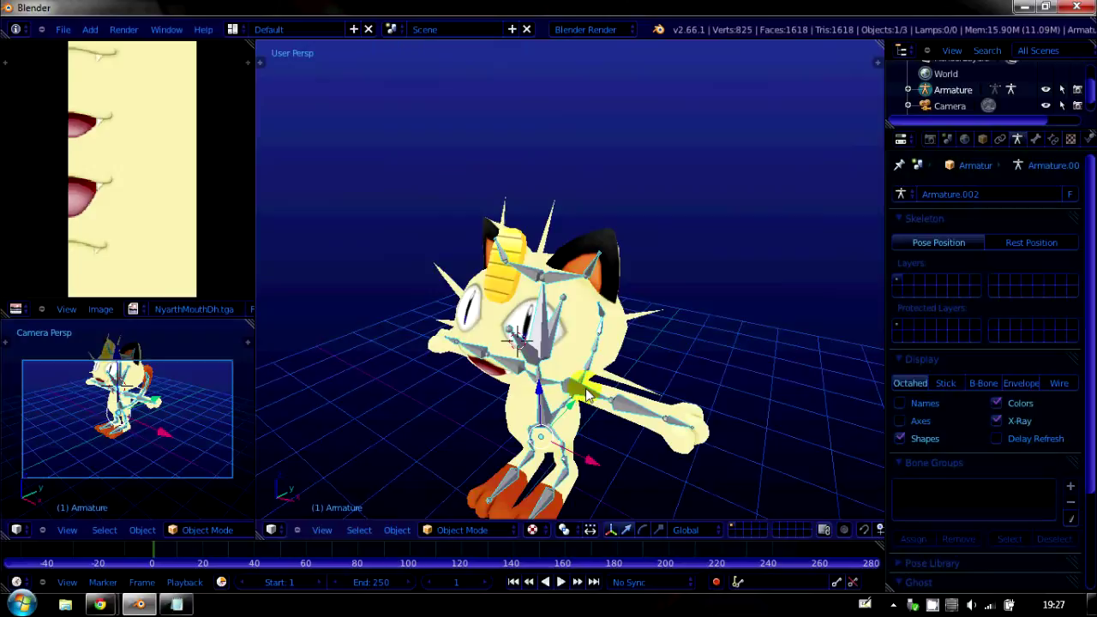
middle_drag(557, 399, 668, 271)
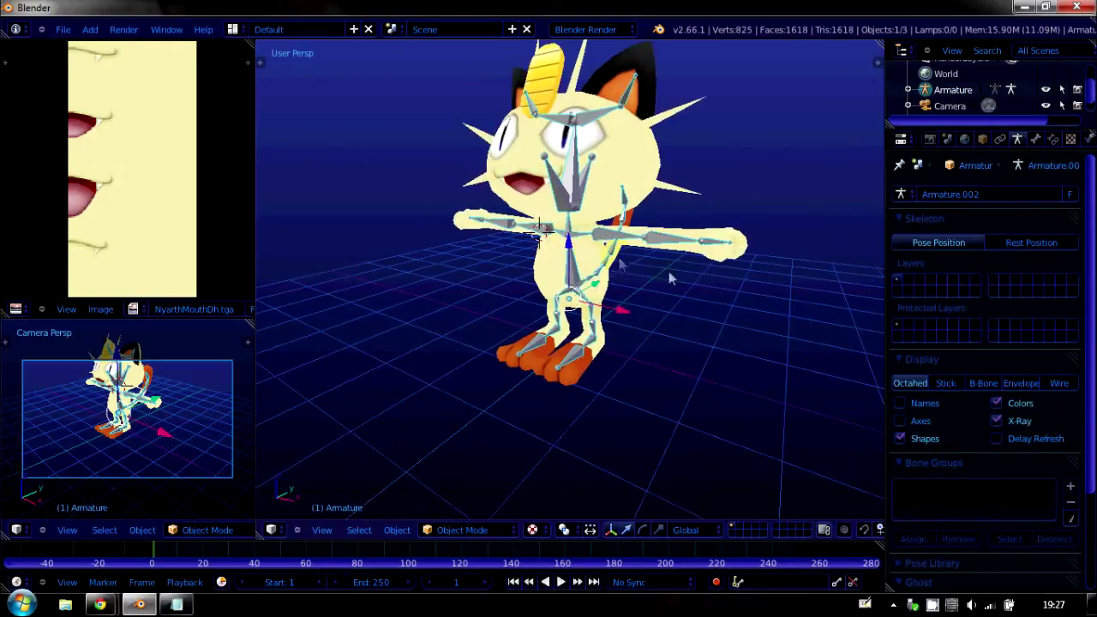
Try to move the armature on its own to test whether the cat mesh follows.
right_click(572, 281)
right_click(607, 281)
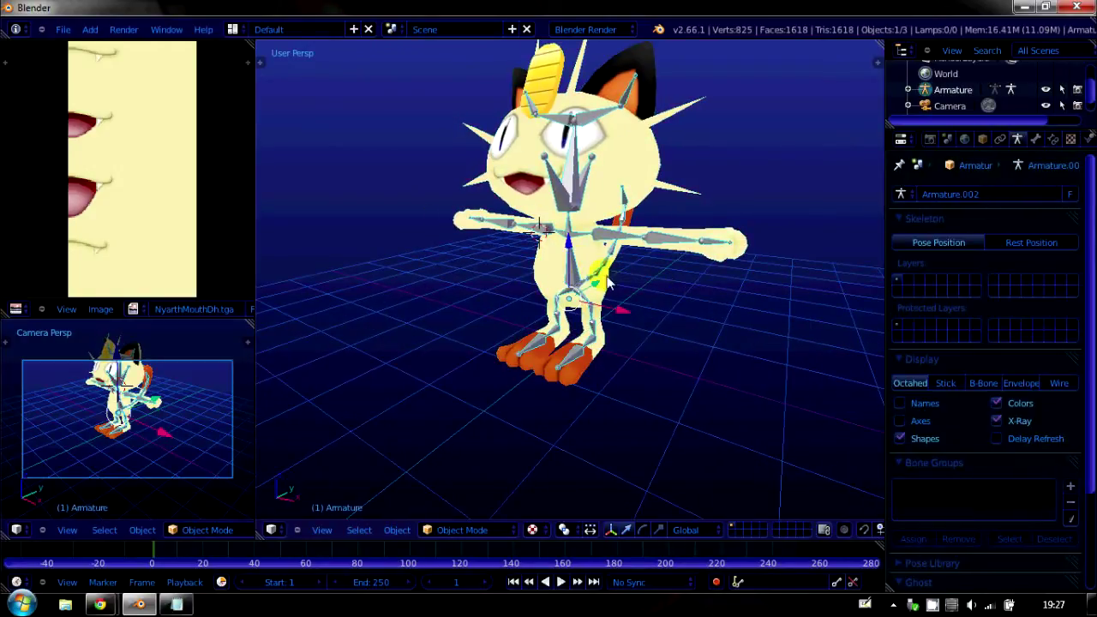
key(g)
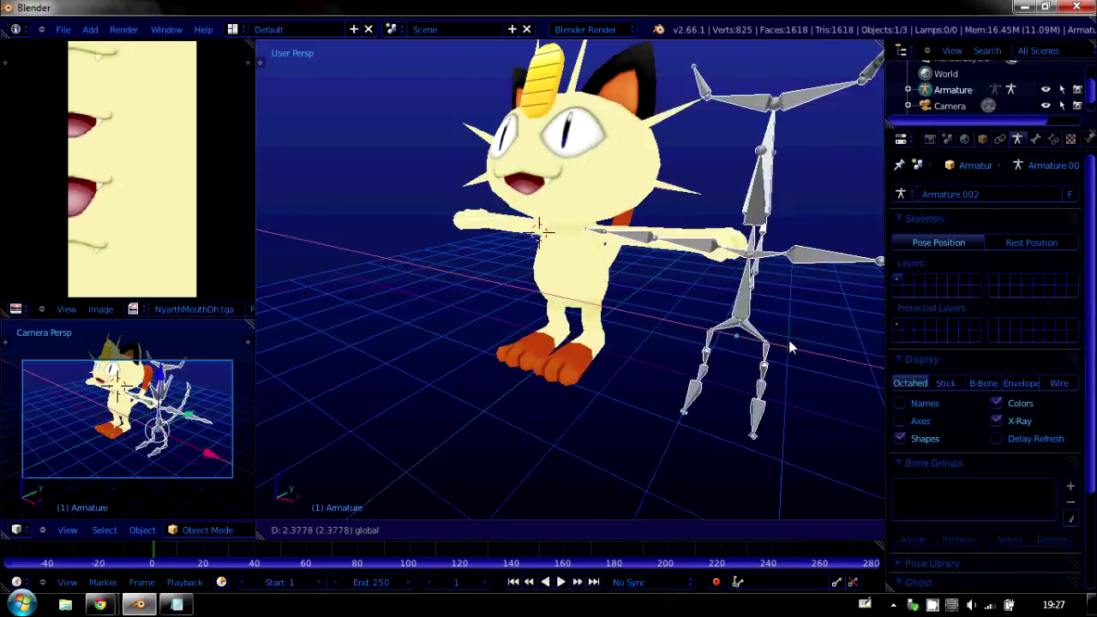
right_click(792, 330)
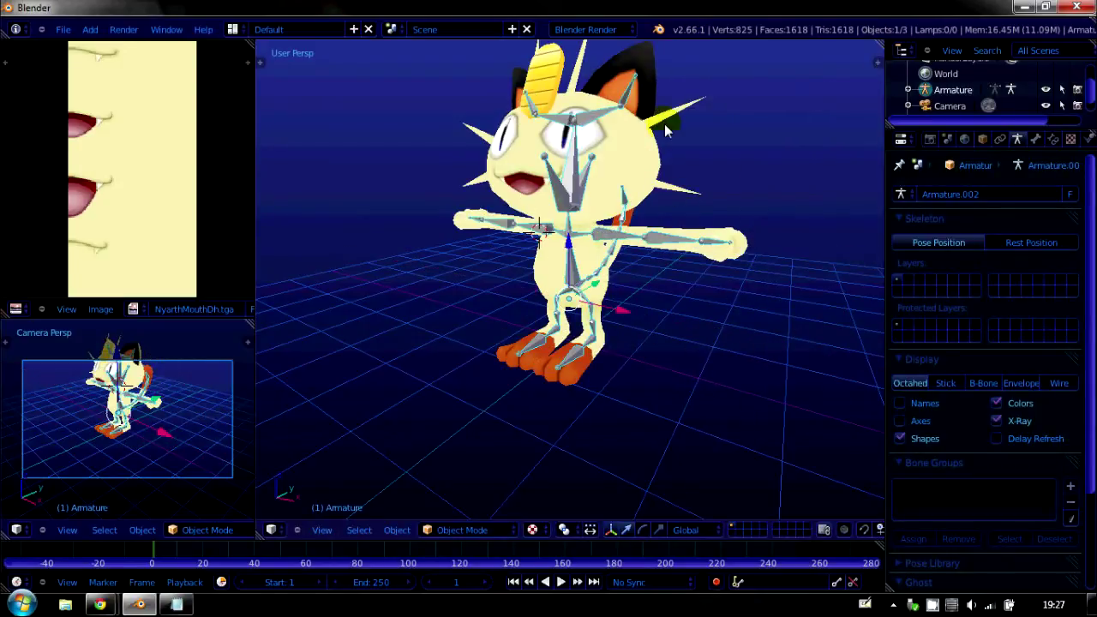
Parent the cat mesh polygon2 to the armature using Armature Deform With Automatic Weights.
right_click(656, 146)
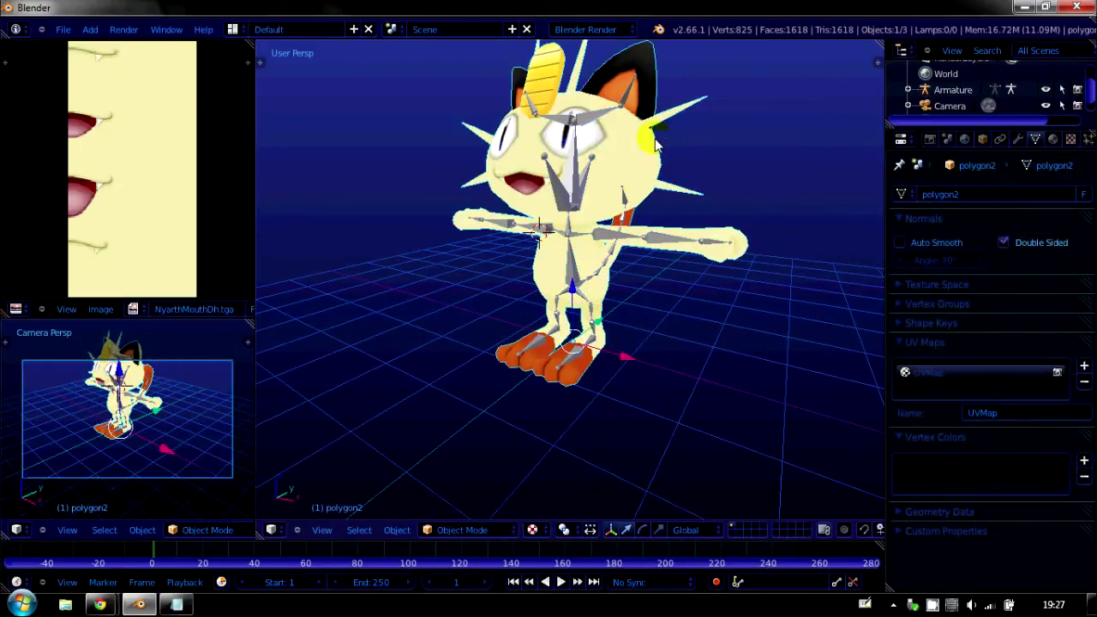
shift+right_click(576, 182)
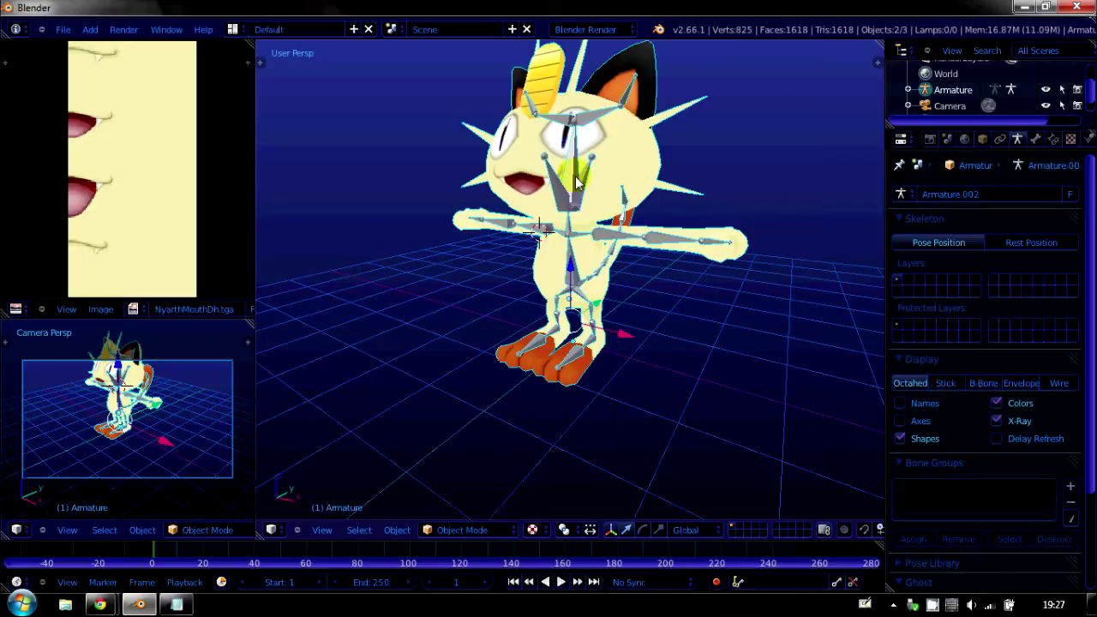
key(ctrl+p)
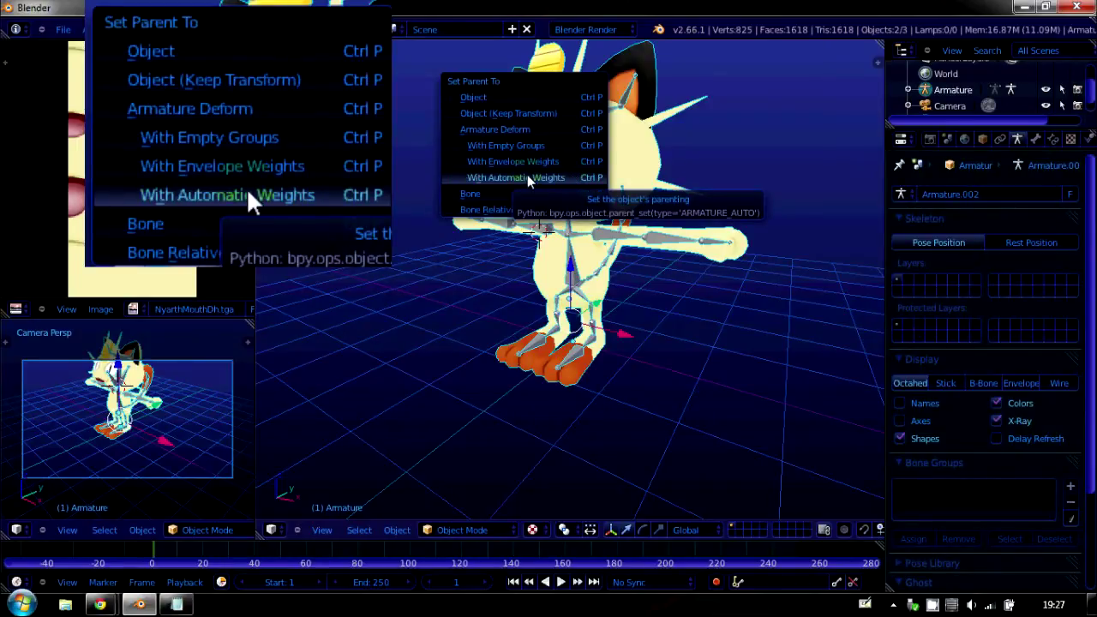
click(548, 178)
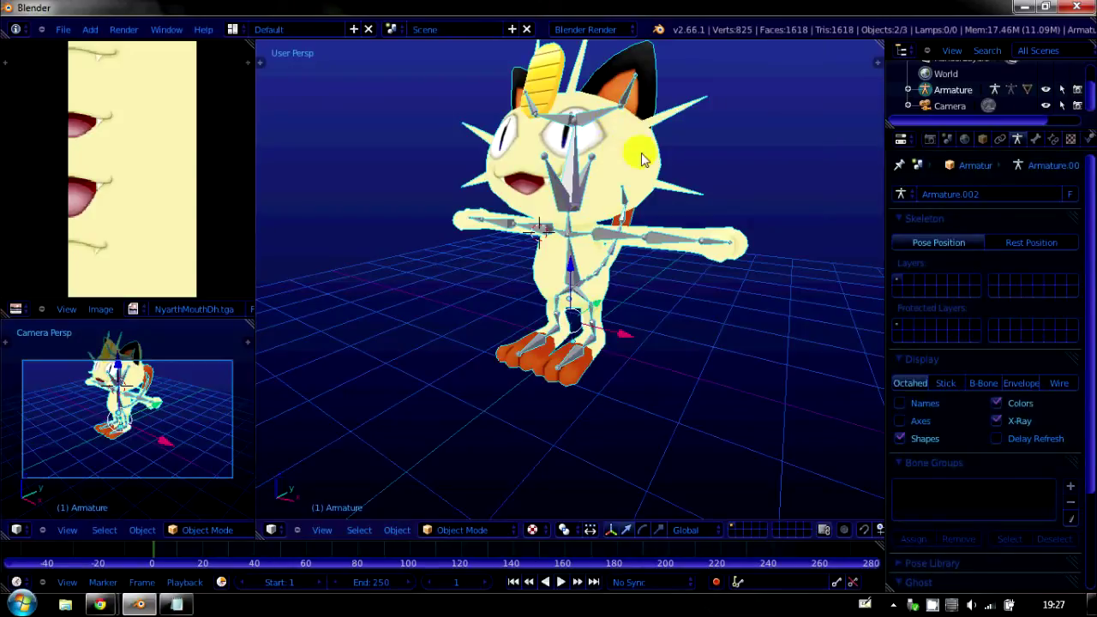
Select only the armature and switch it to Pose Mode.
shift+middle_drag(640, 151, 682, 186)
scroll(683, 278, up, 2)
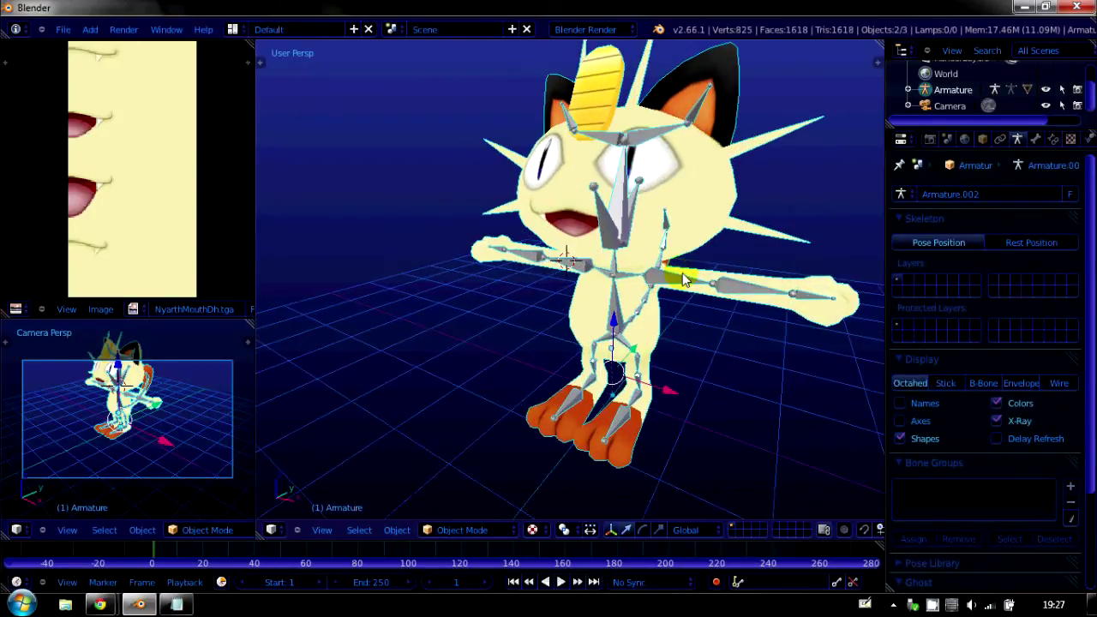
right_click(676, 267)
right_click(654, 274)
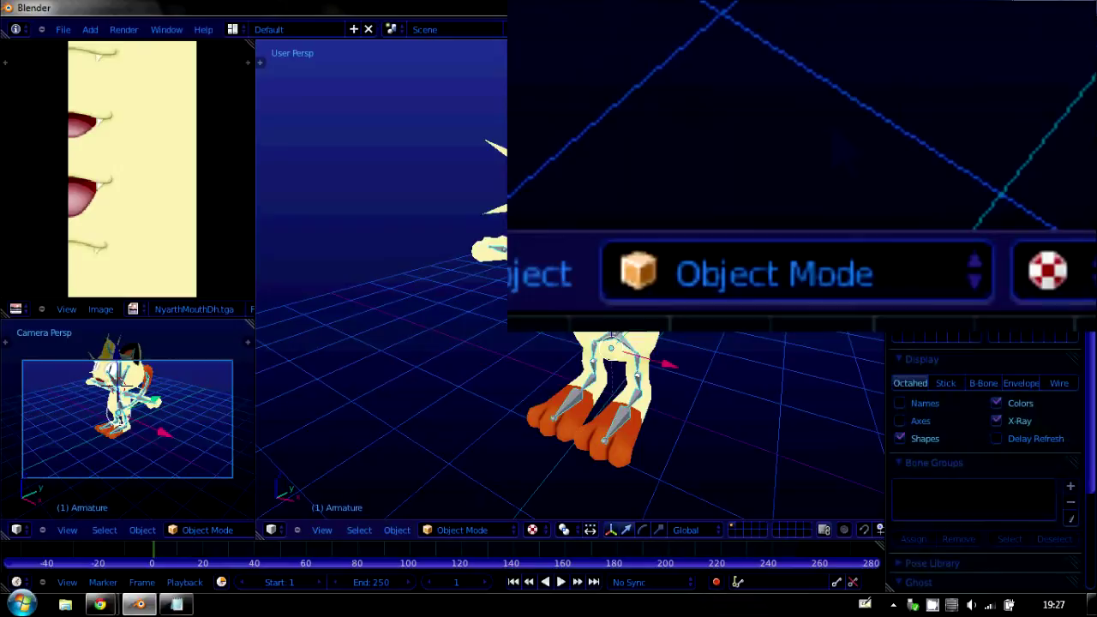
click(505, 533)
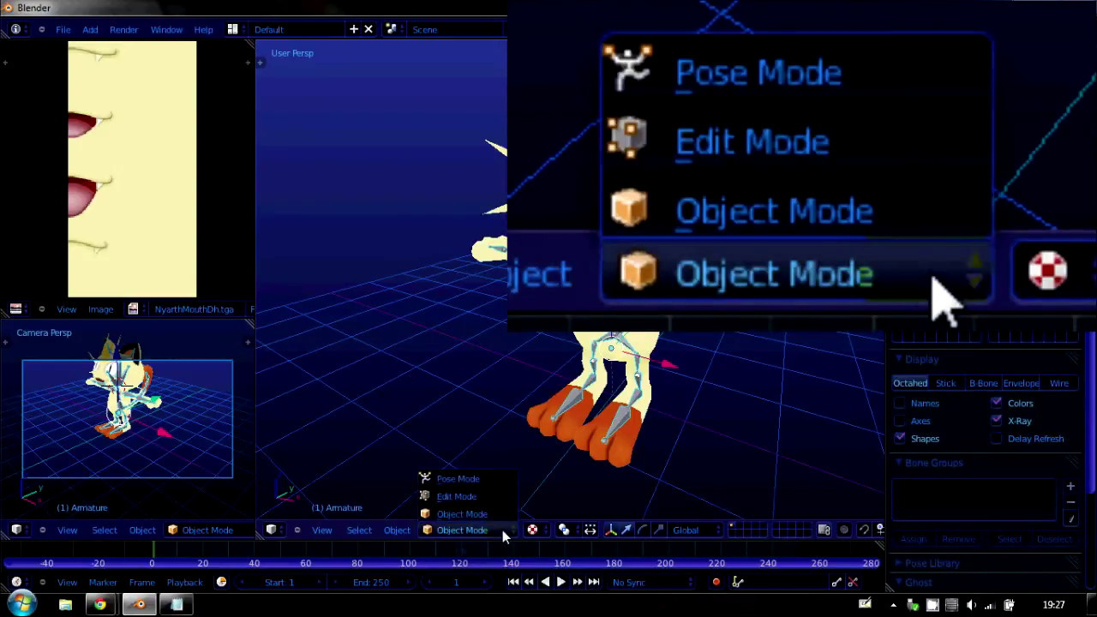
click(497, 476)
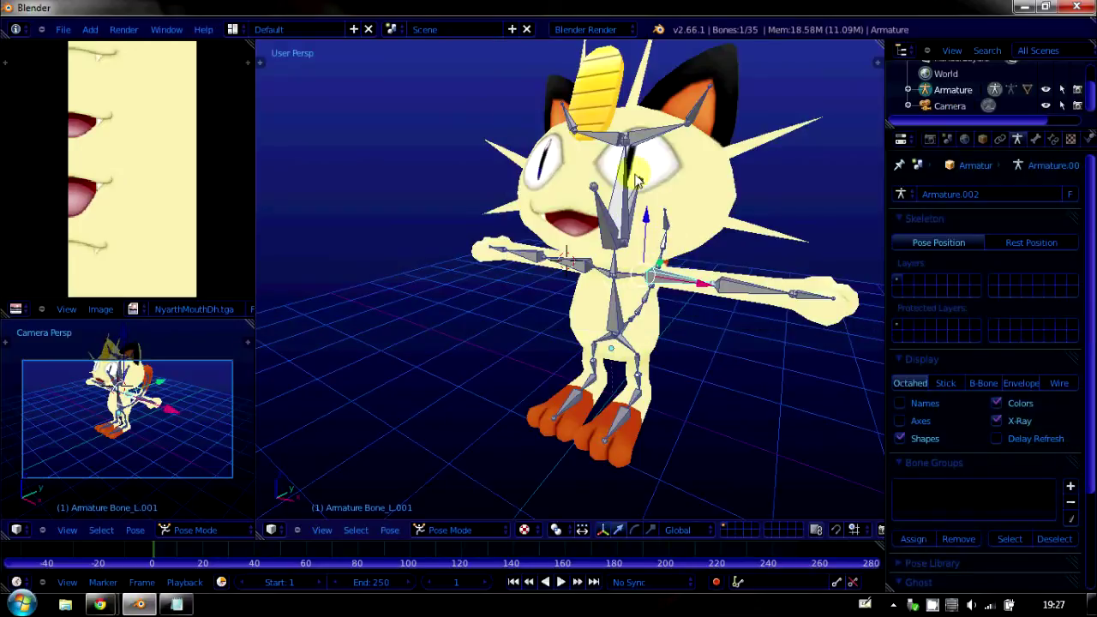
Enable the rotation manipulator and try rotating the cat's left forearm bone.
right_click(624, 177)
right_click(624, 169)
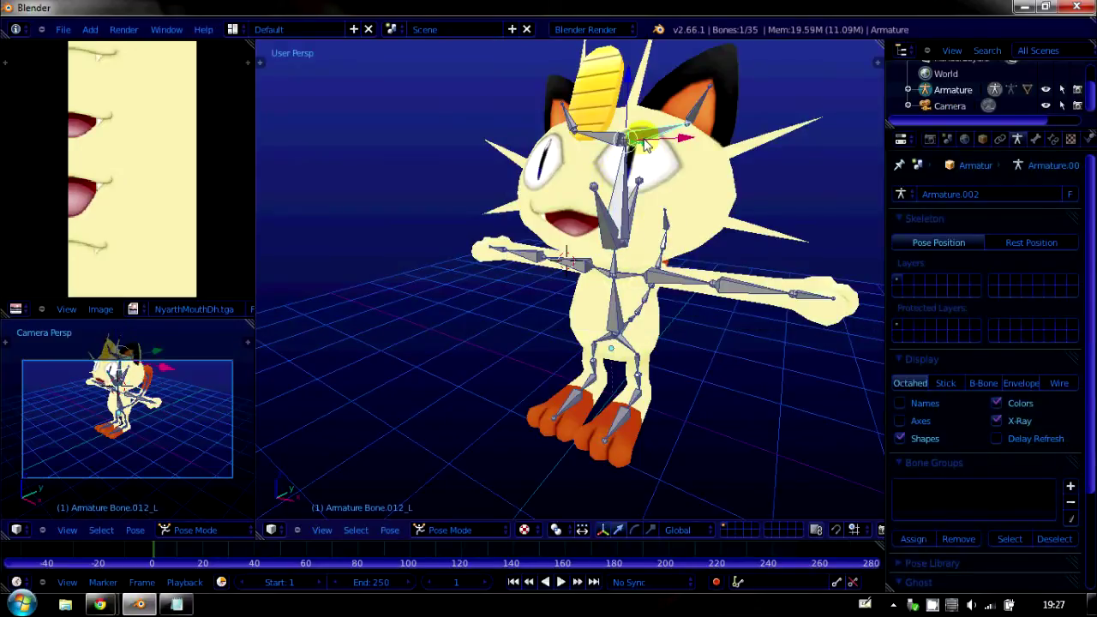
click(635, 530)
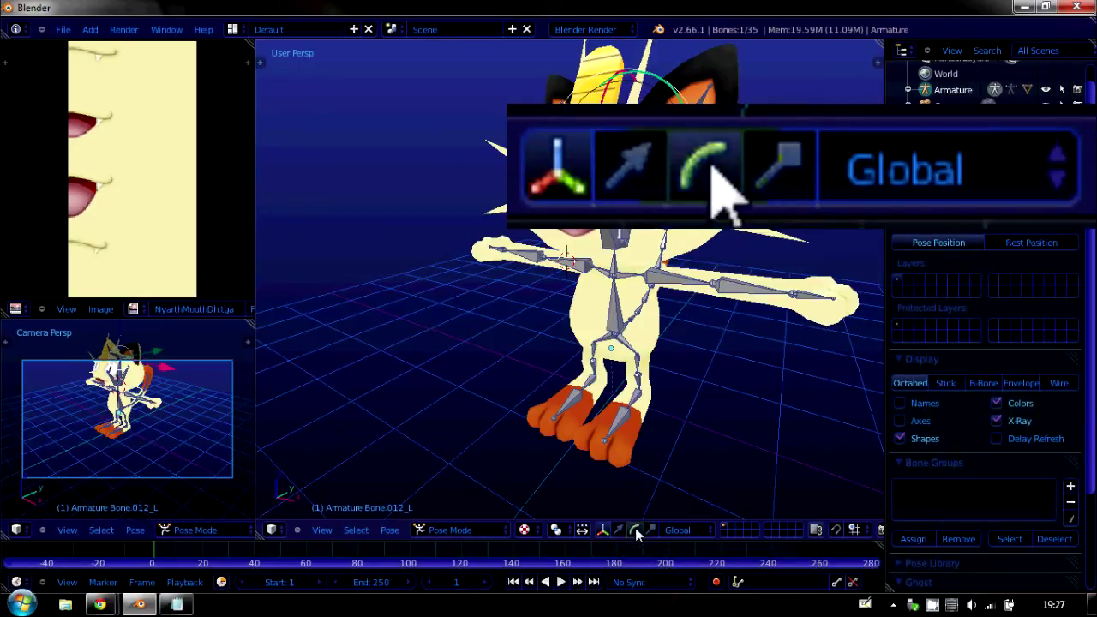
right_click(690, 280)
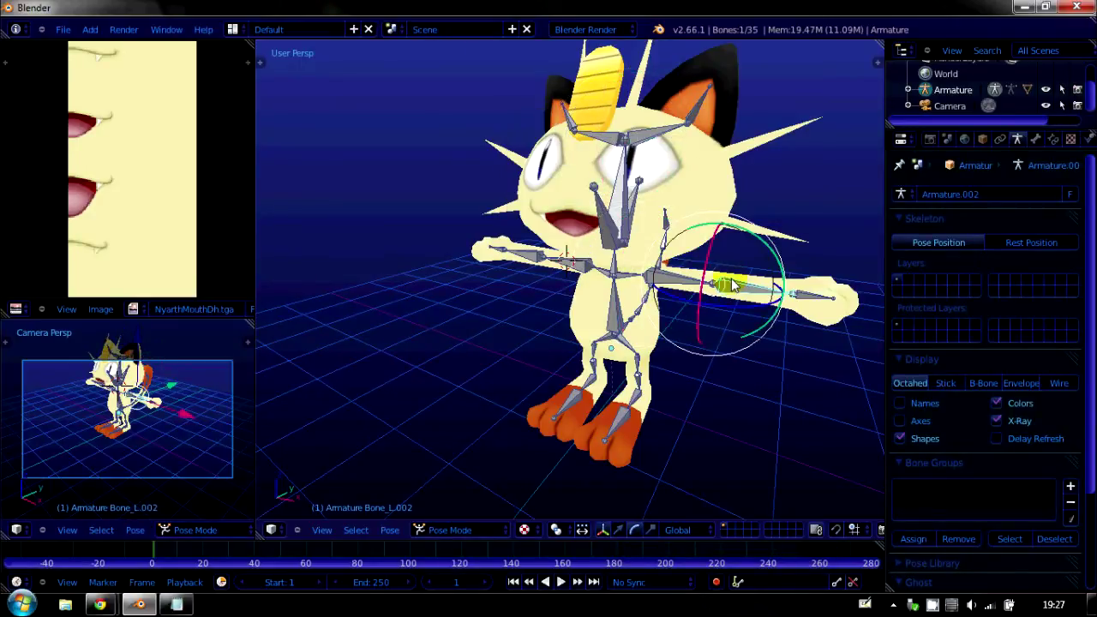
drag(751, 237, 766, 154)
Set the viewport shading to Solid and rotate the left forearm bone so that it bends downward at the elbow.
click(524, 531)
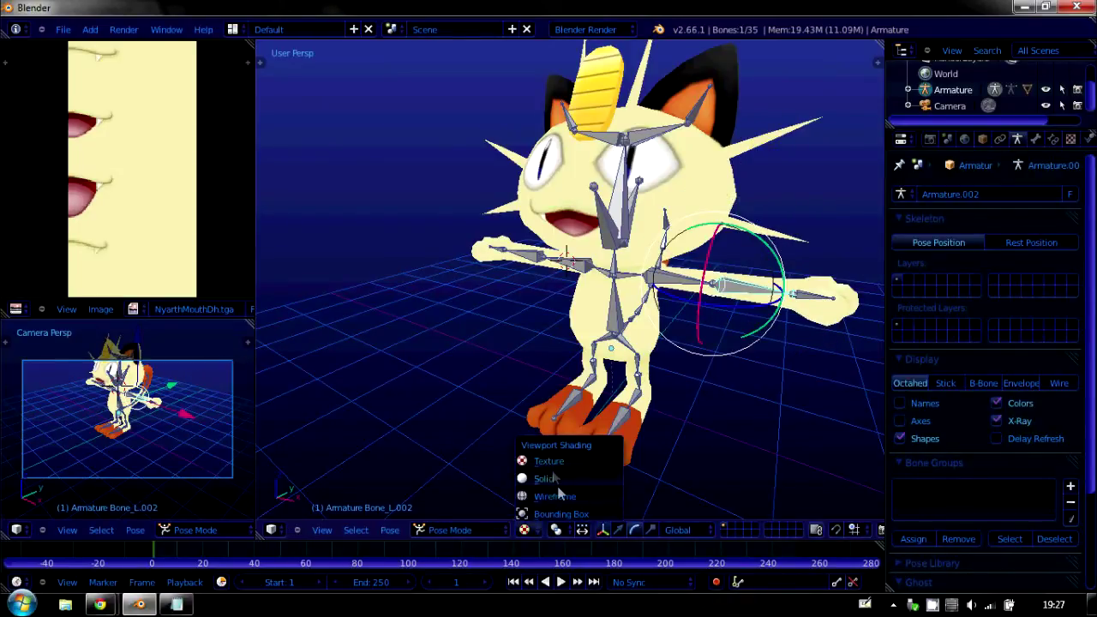
click(562, 489)
drag(755, 254, 754, 128)
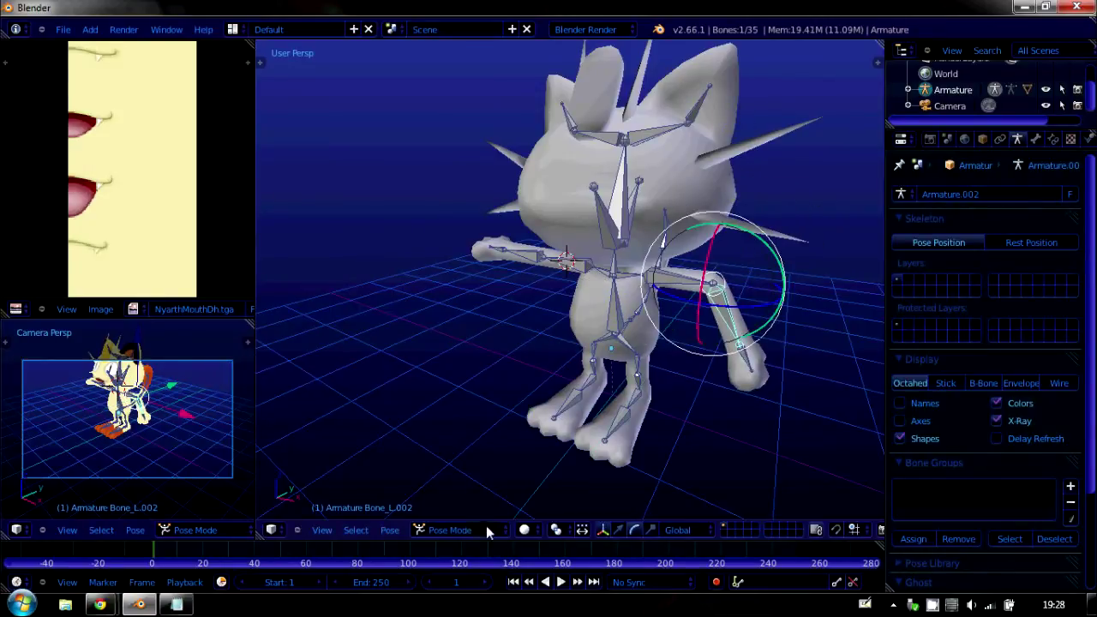
Set the viewport shading back to Texture and render an image of the posed cat.
right_click(715, 276)
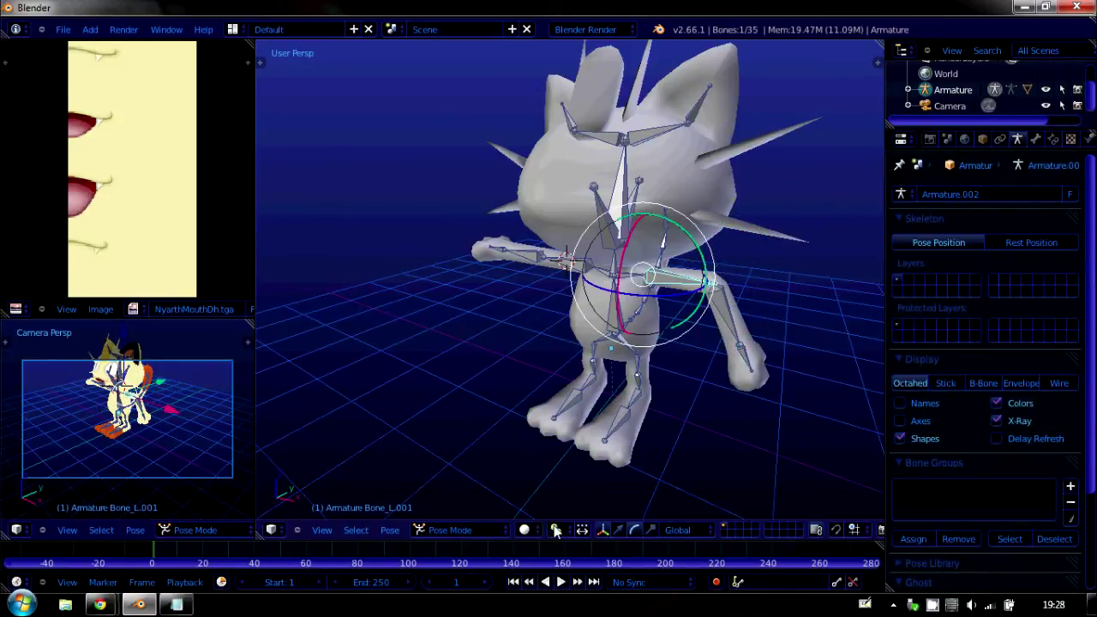
click(527, 531)
click(552, 464)
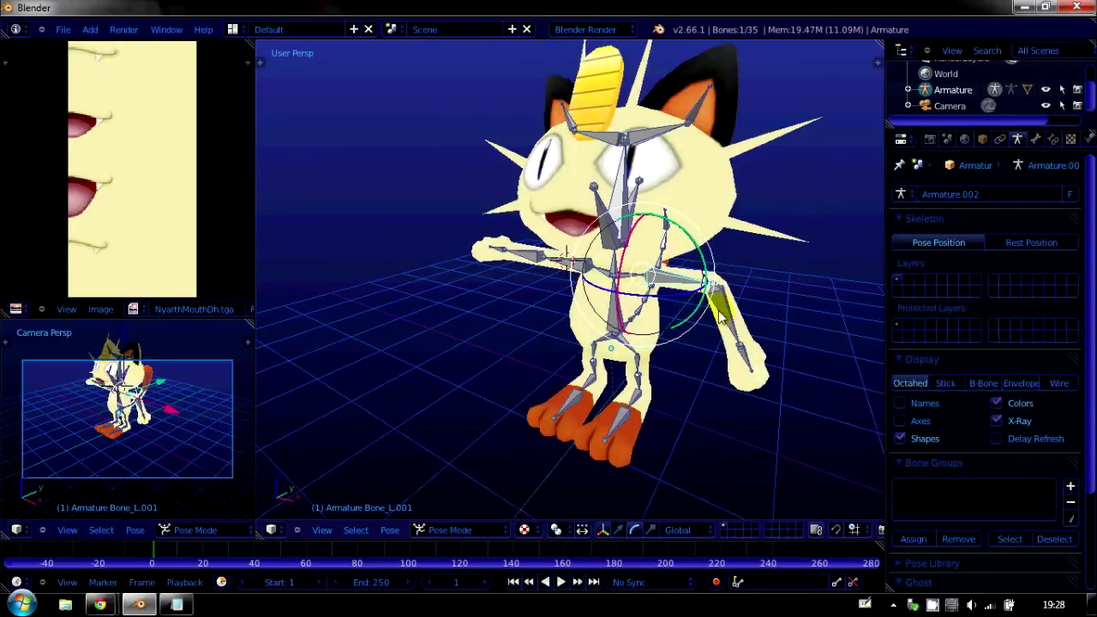
right_click(720, 314)
click(121, 30)
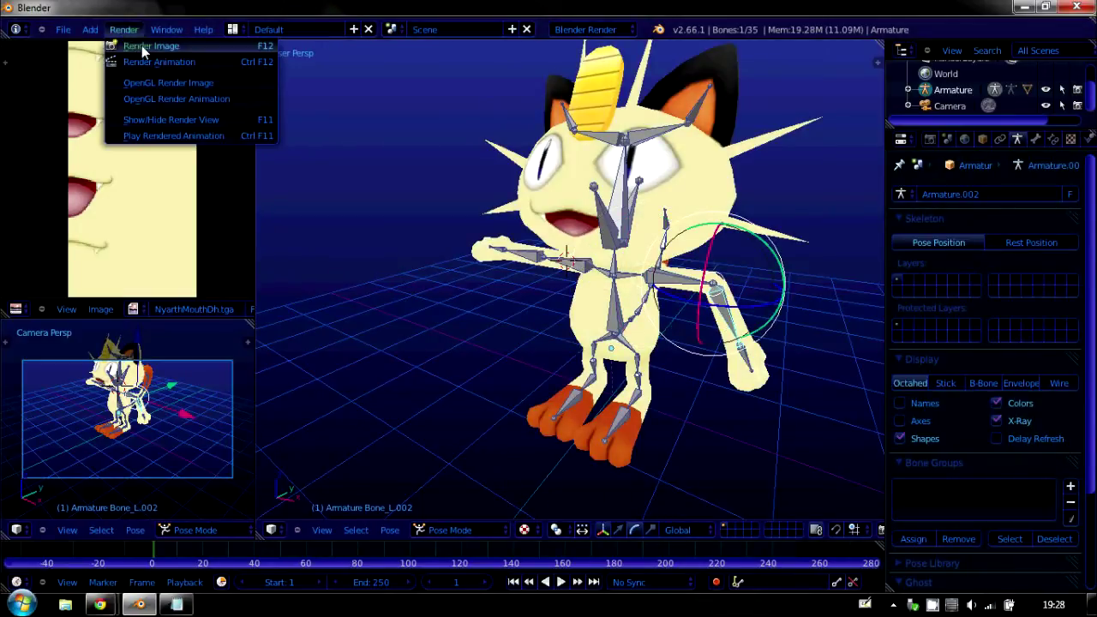
click(141, 45)
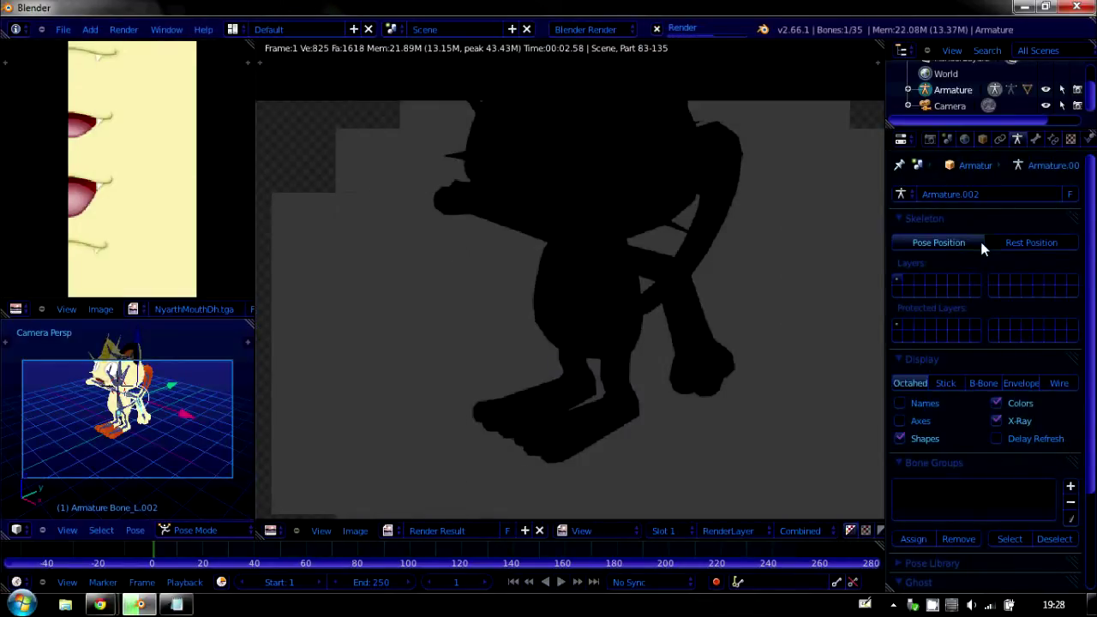
Enable Environment Lighting in the World settings and render the image again.
click(961, 142)
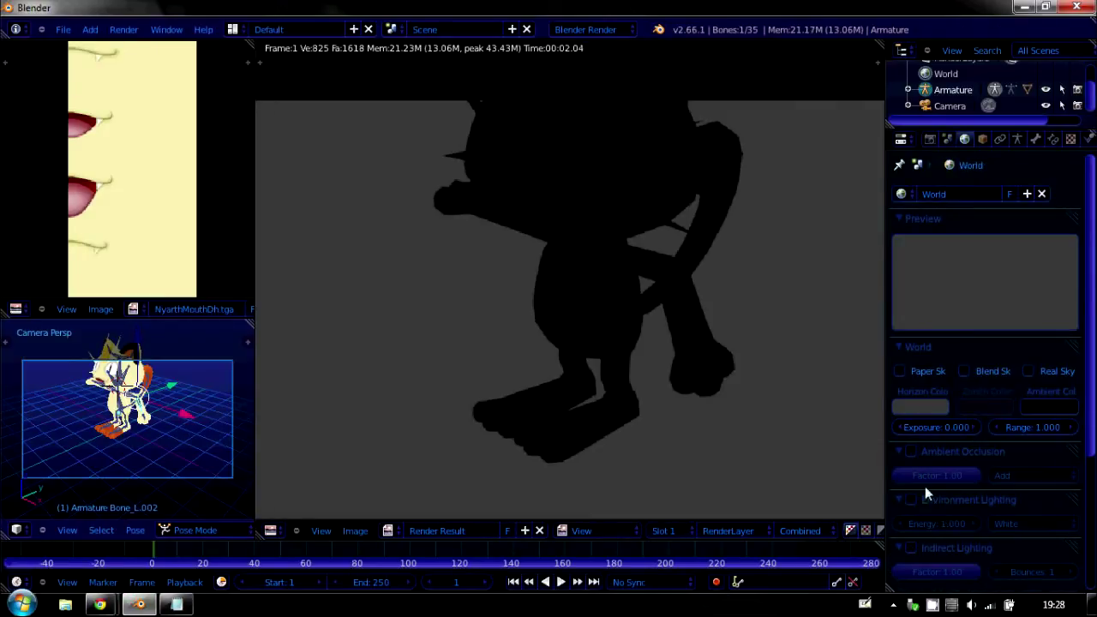
click(124, 29)
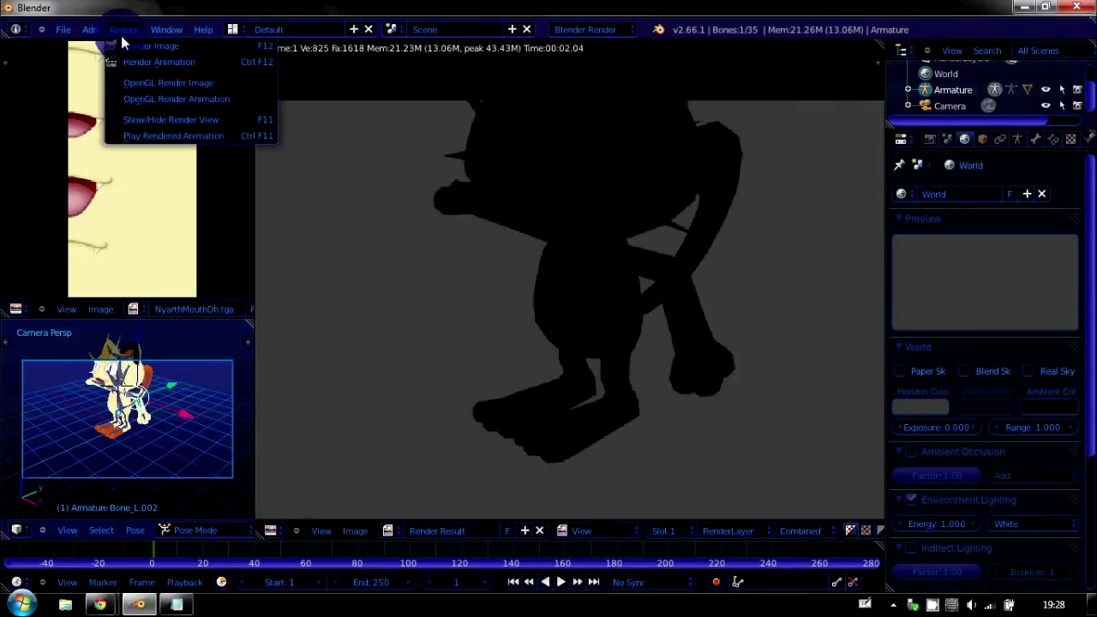
click(139, 45)
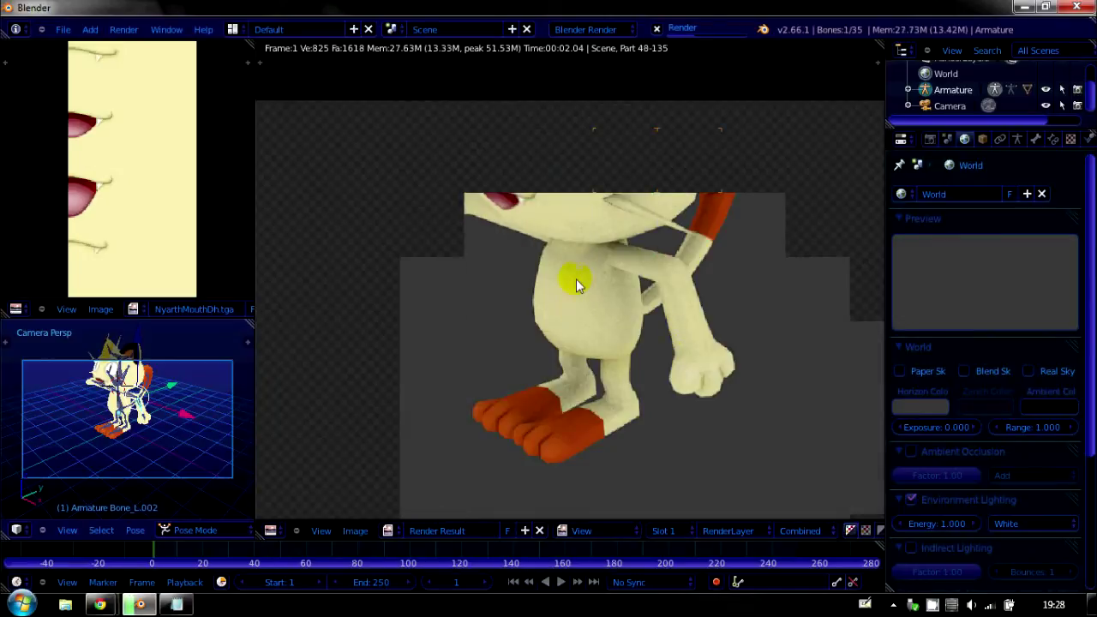
Inspect the rendered cat's face up close and its full pose.
middle_drag(577, 288, 573, 401)
scroll(630, 360, up, 1)
scroll(615, 356, up, 1)
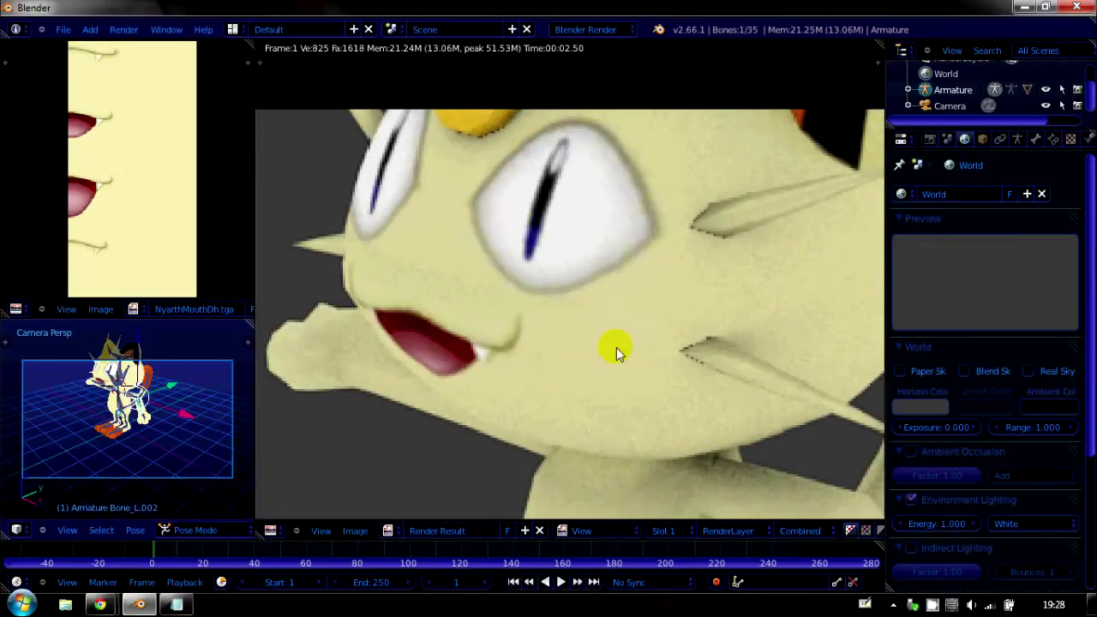
scroll(624, 362, down, 4)
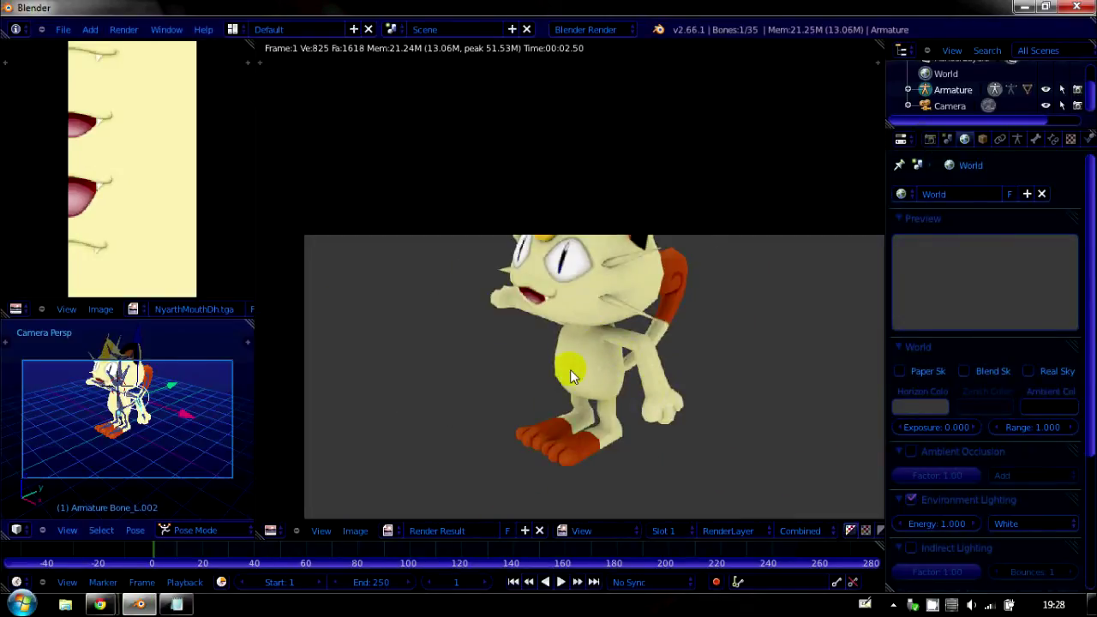
middle_drag(578, 387, 551, 322)
scroll(614, 371, up, 1)
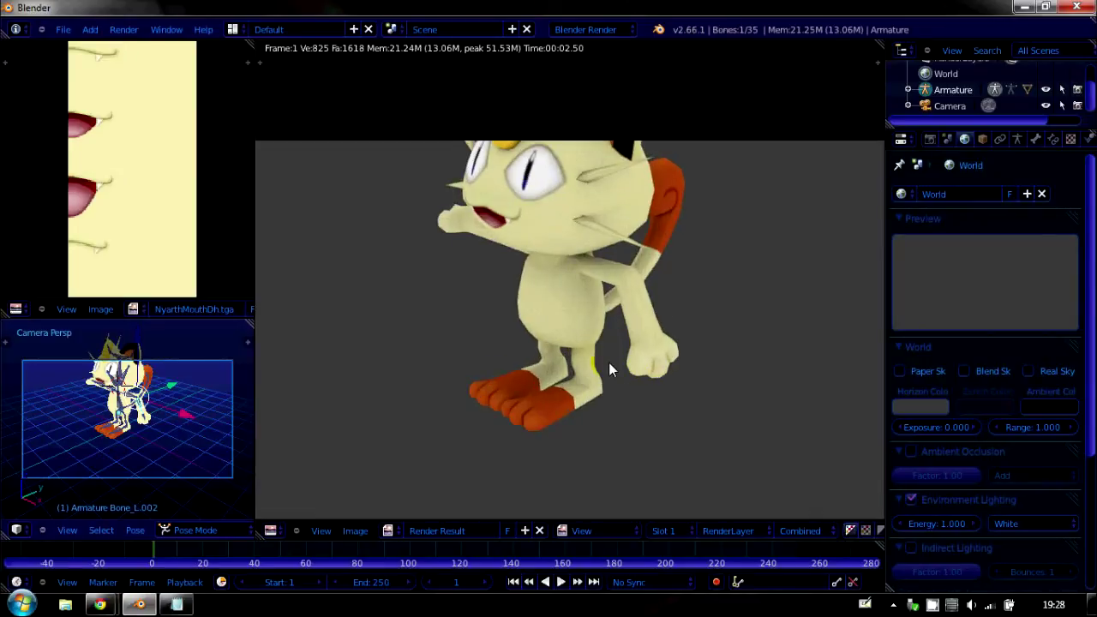
Return to the 3D view and try rotating a bone inside the cat's head about the X axis.
key(Escape)
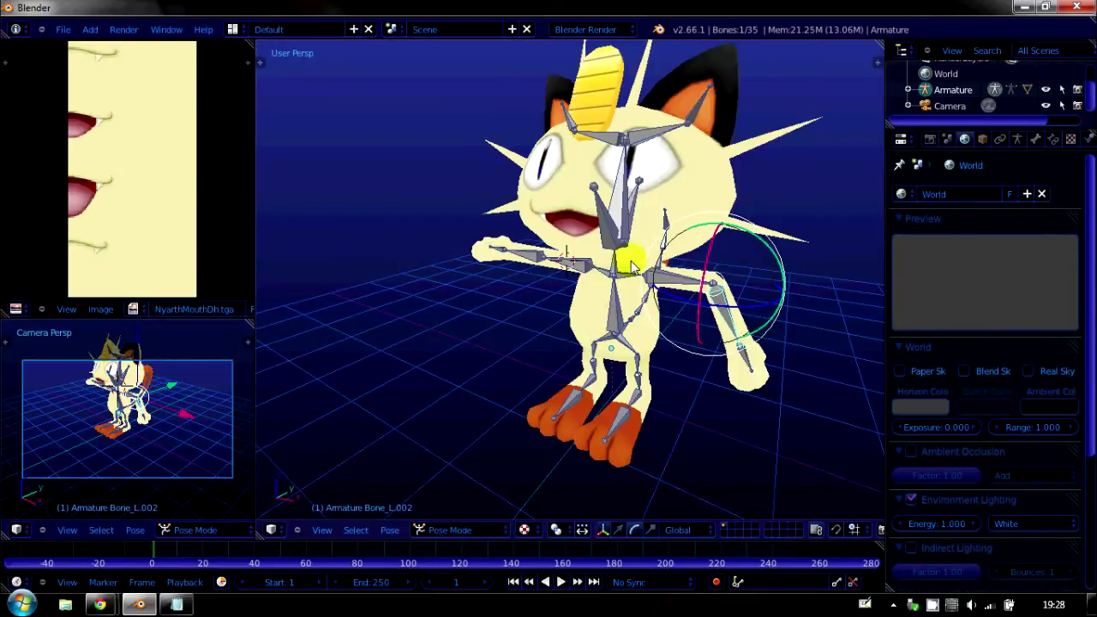
middle_drag(648, 202, 601, 182)
right_click(581, 232)
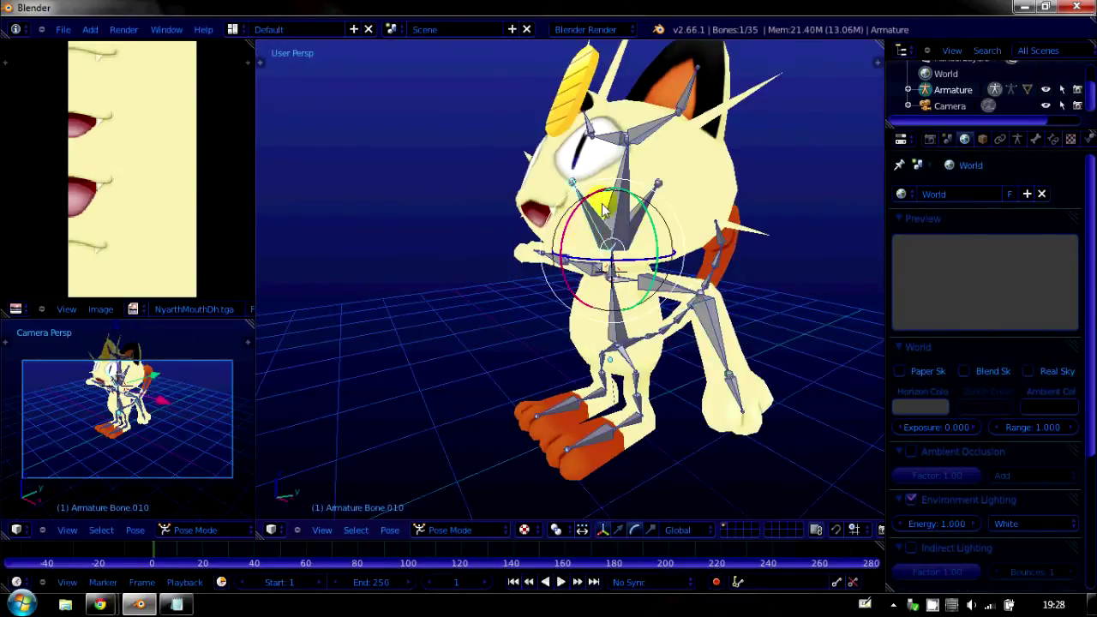
key(r)
key(x)
right_click(566, 197)
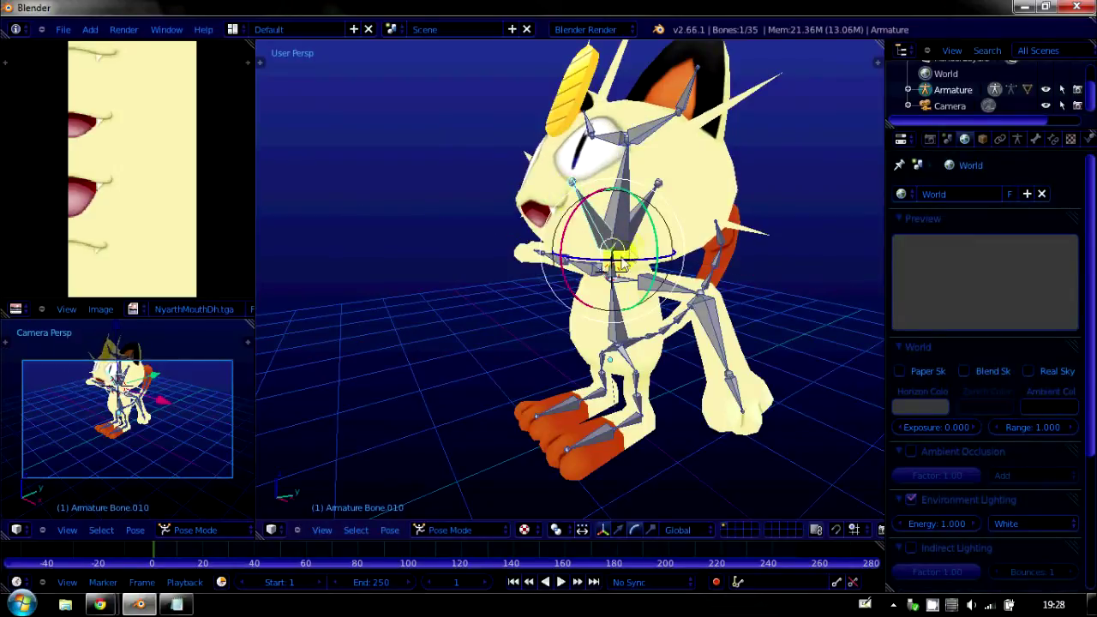
Adjust the rotation of the upper chest bone and rotate a bone near the tail's base so that the tail extends lower behind the cat.
right_click(620, 264)
drag(576, 244, 544, 202)
middle_drag(544, 202, 772, 251)
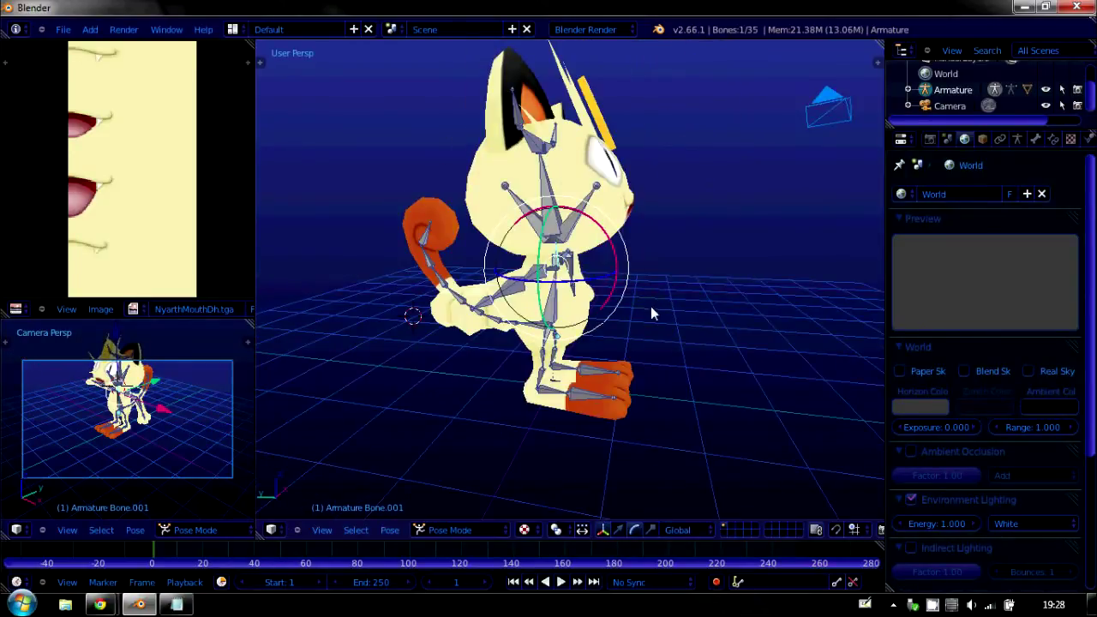
middle_drag(445, 323, 420, 340)
right_click(420, 340)
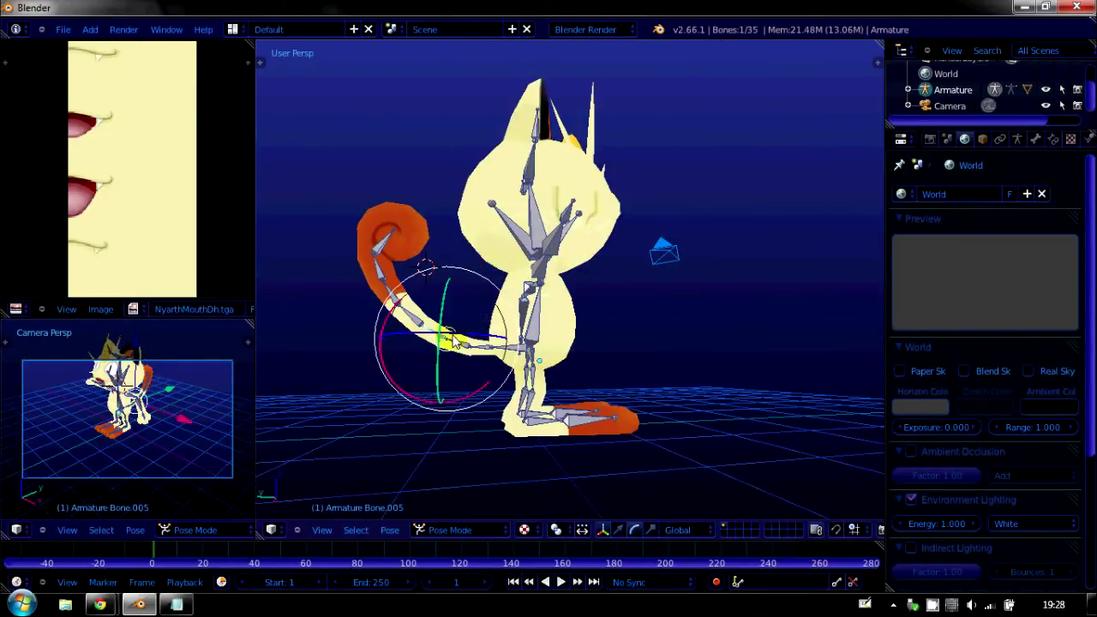
drag(459, 400, 484, 385)
Rotate the right and left thigh bones forward so that both legs lift in front of the body into a sitting pose.
middle_drag(622, 332, 602, 422)
right_click(590, 416)
right_click(571, 347)
scroll(590, 342, up, 3)
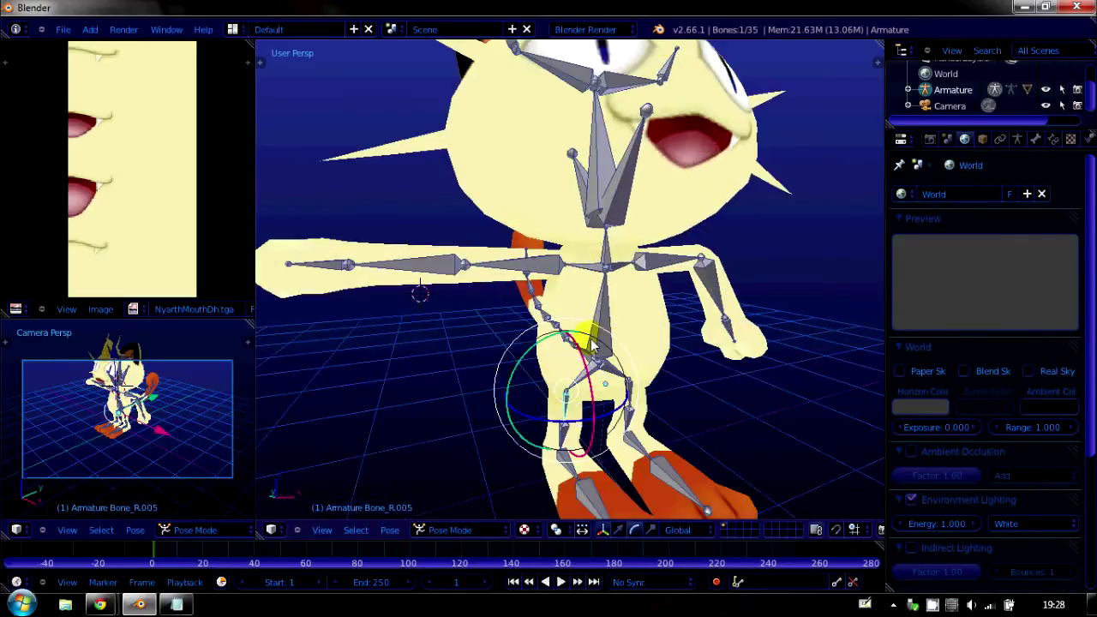
drag(584, 374, 539, 313)
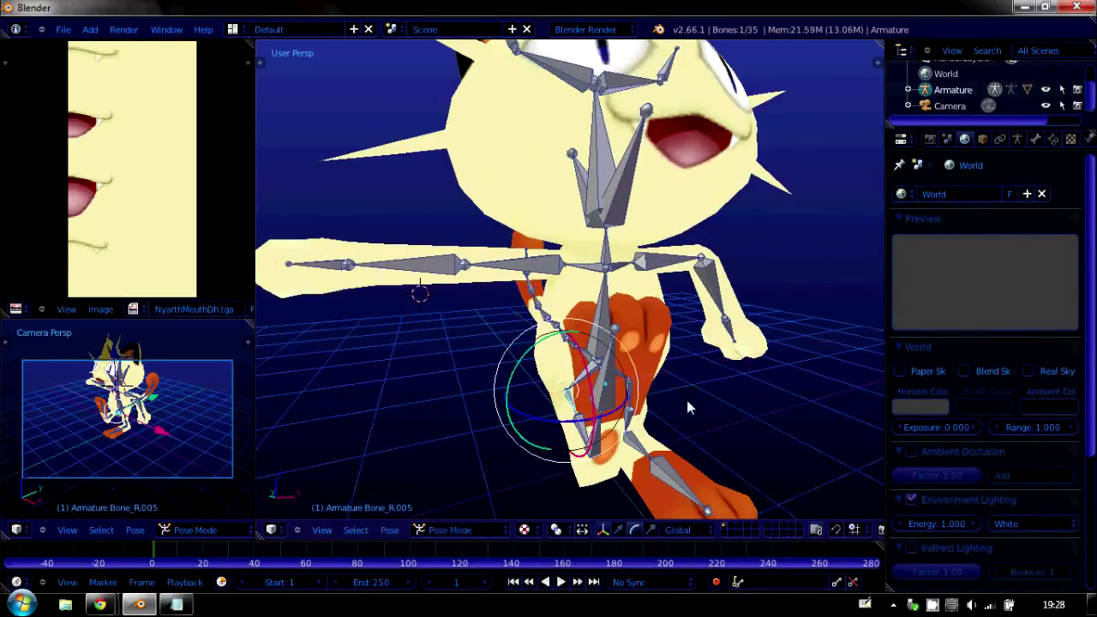
middle_drag(687, 401, 469, 362)
scroll(674, 436, down, 4)
right_click(586, 381)
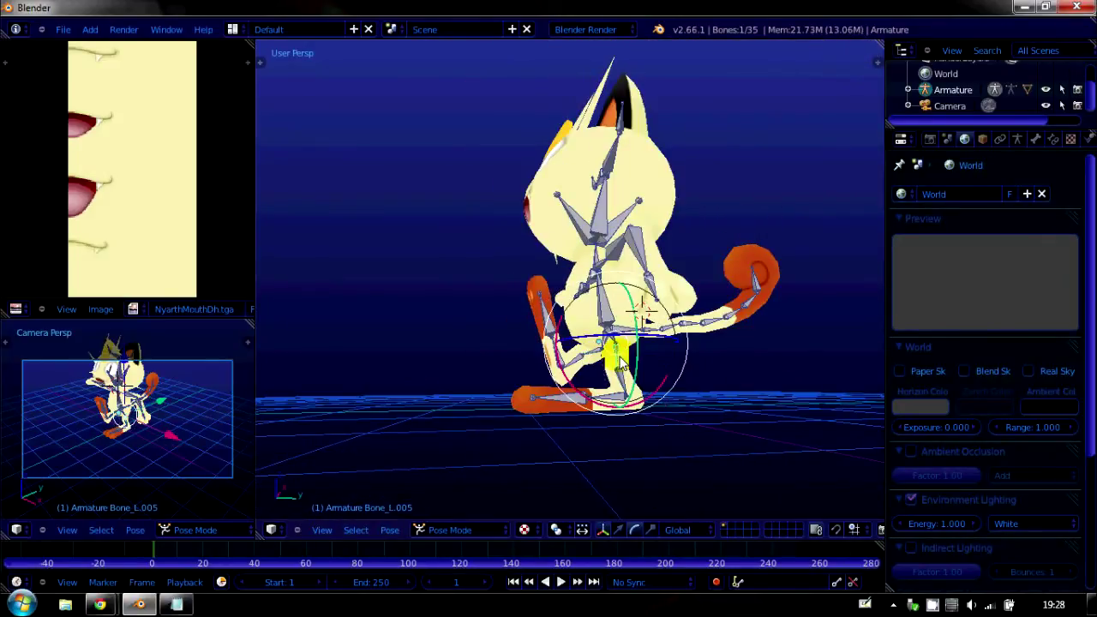
drag(567, 377, 548, 287)
Rotate the next bone down in the left and right legs so that both raised feet line up close to the body.
middle_drag(592, 363, 563, 380)
right_click(562, 376)
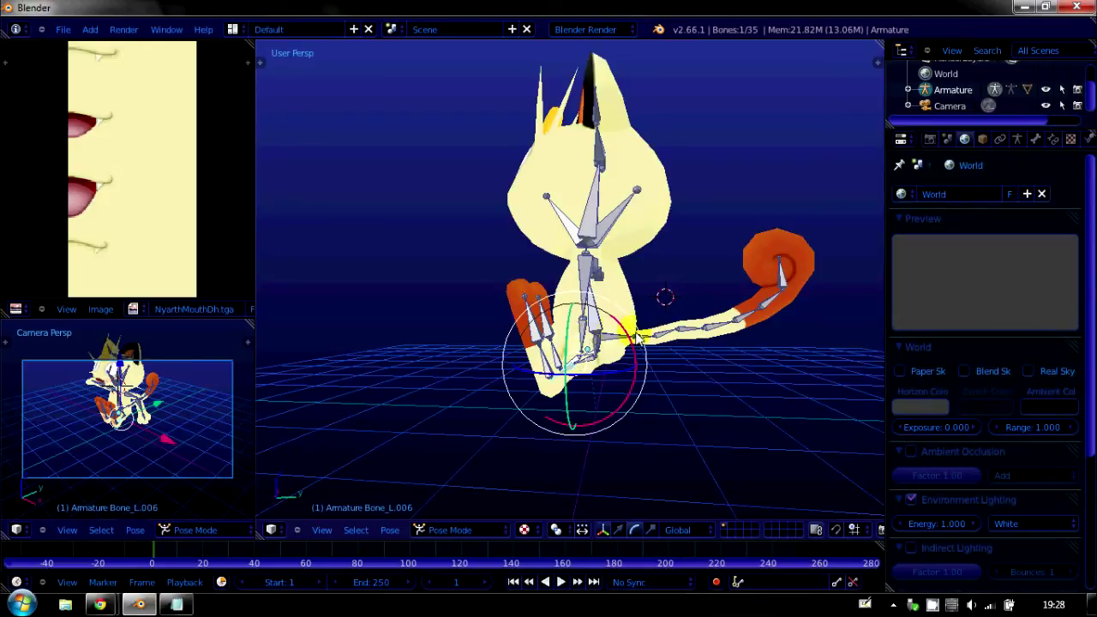
drag(622, 343, 631, 372)
middle_drag(549, 374, 758, 364)
scroll(732, 386, up, 3)
right_click(590, 425)
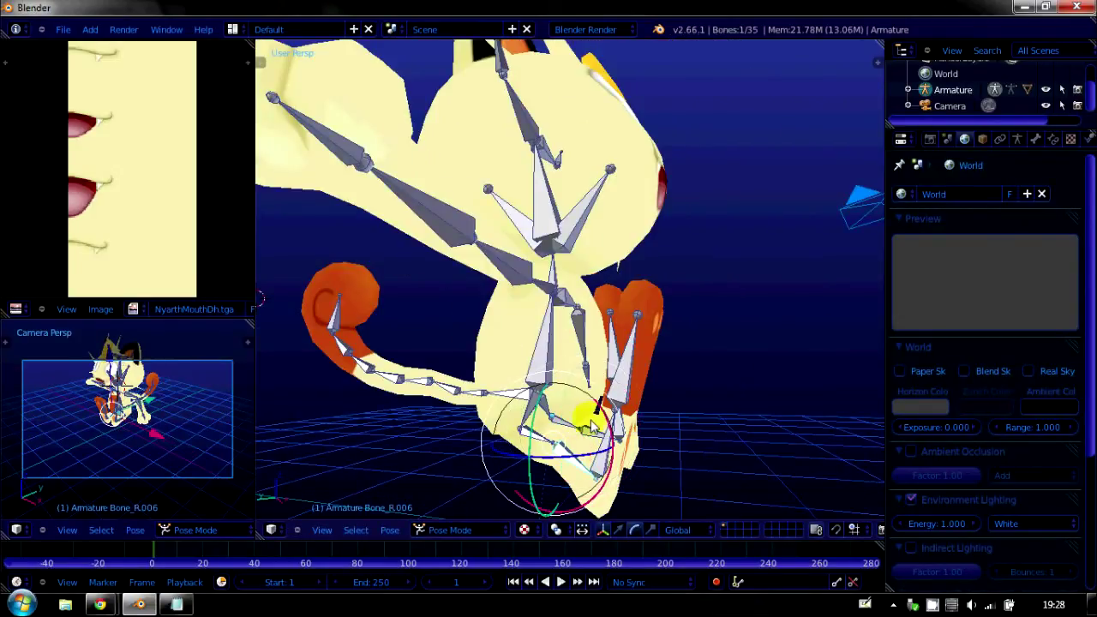
drag(605, 414, 592, 384)
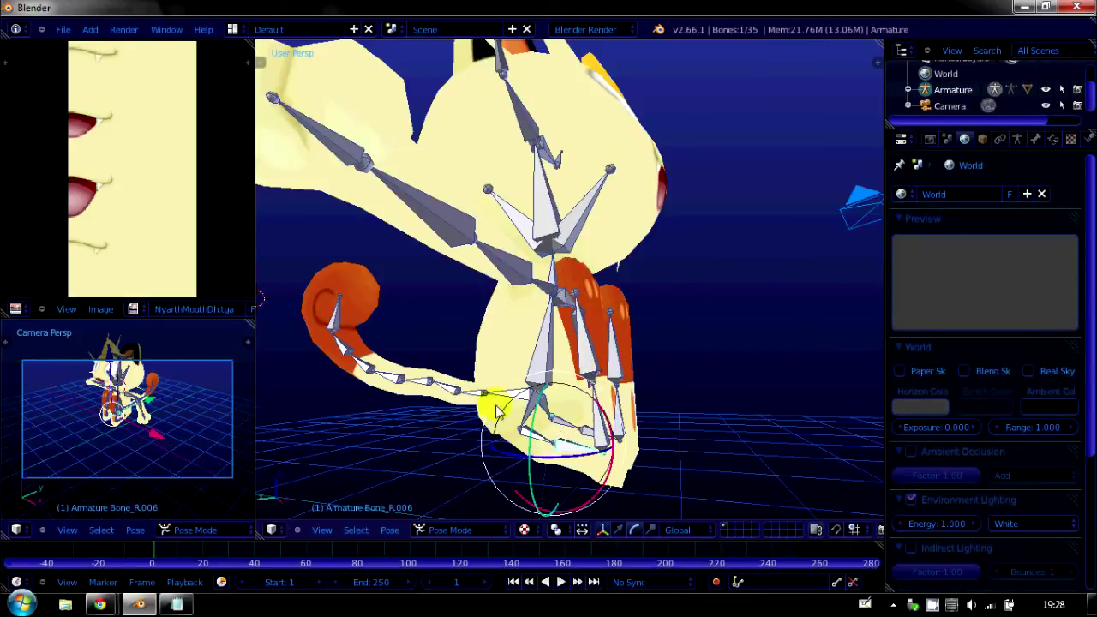
Add a mesh plane and set its X, Y and Z location to 0.
scroll(520, 386, down, 4)
middle_drag(519, 393, 463, 377)
click(90, 29)
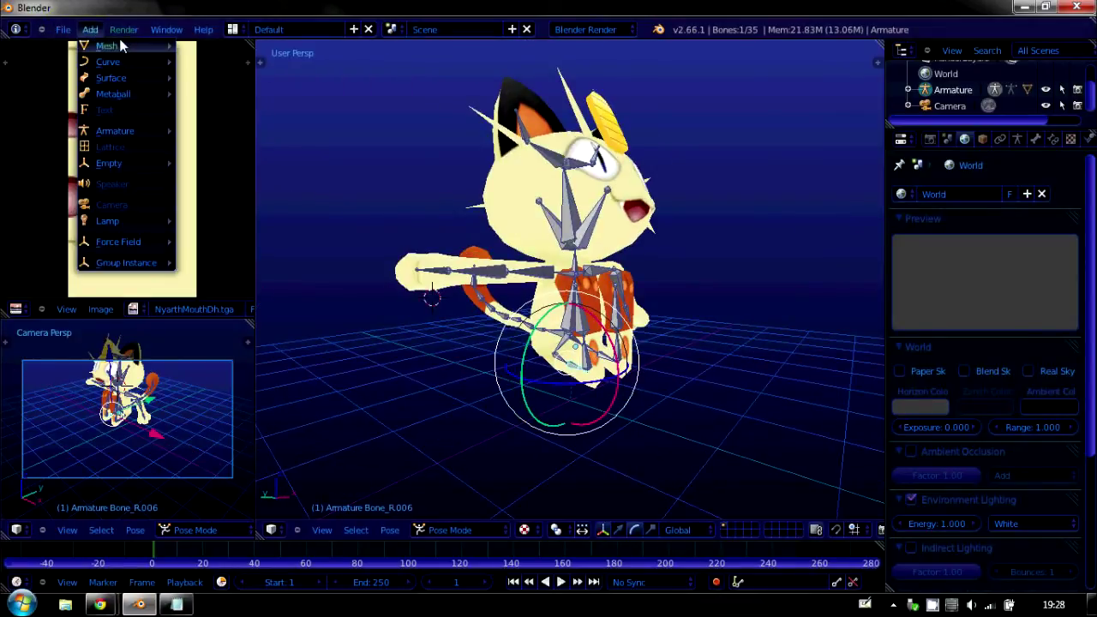
mouse_move(106, 46)
click(205, 45)
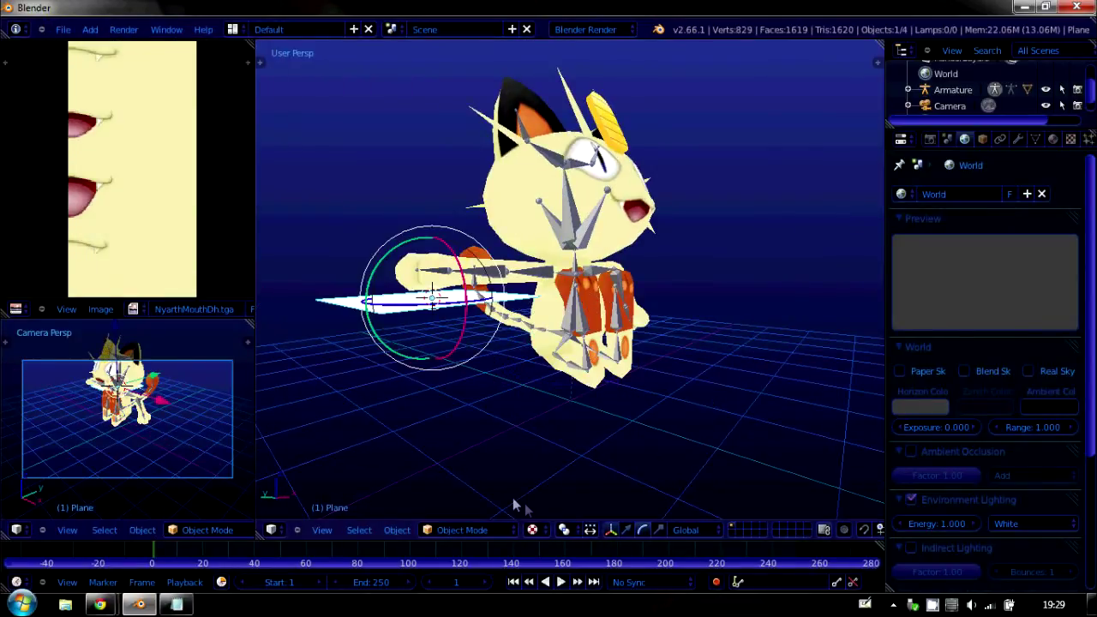
key(n)
click(799, 91)
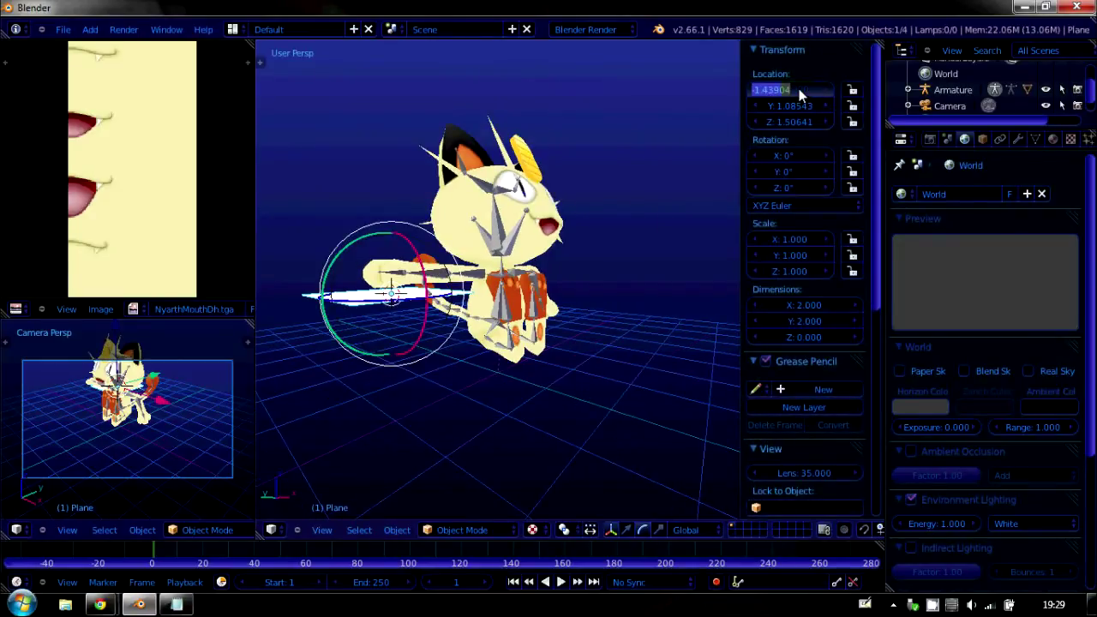
text(0)
key(Return)
key(BackSpace)
key(BackSpace)
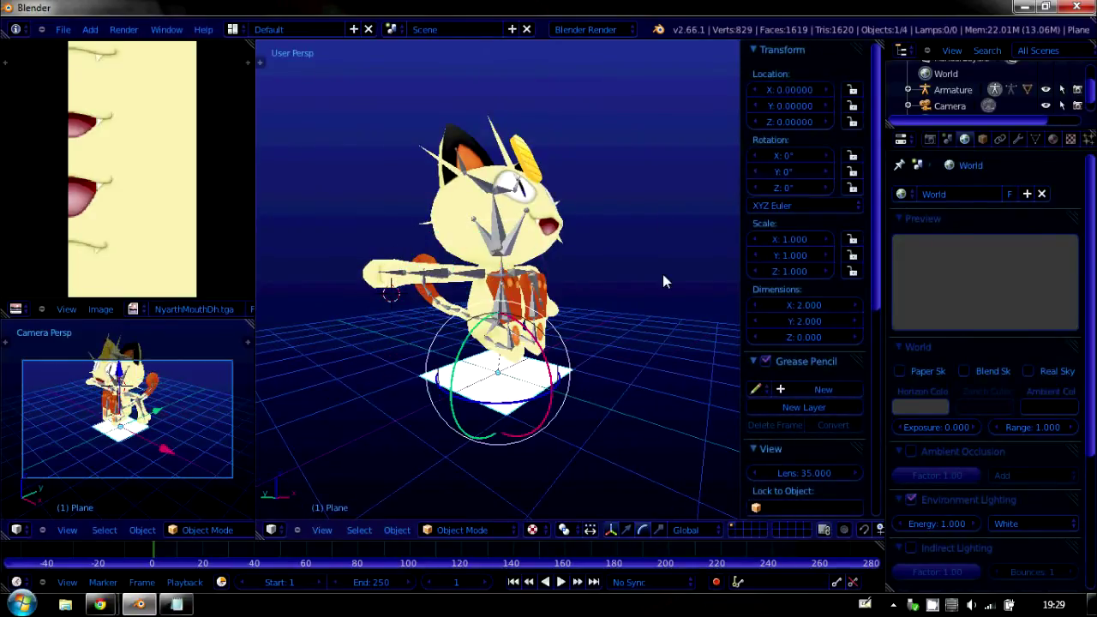
Switch the armature to Object Mode and move it down along Z to about 0.216 so the cat sits on the plane.
right_click(512, 287)
right_click(492, 226)
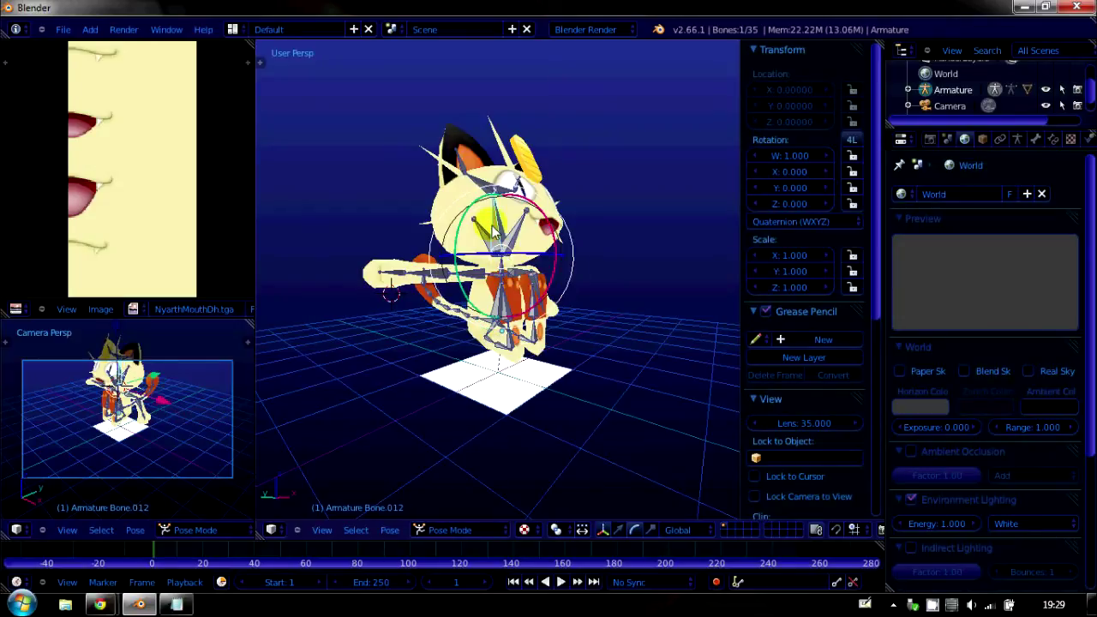
click(459, 530)
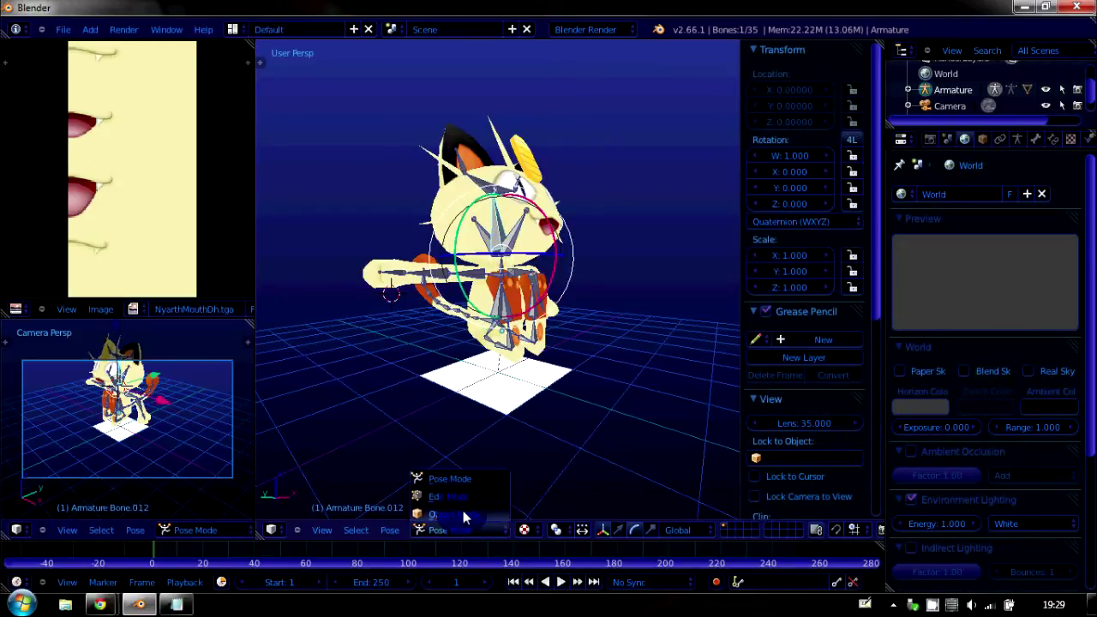
click(439, 506)
click(610, 531)
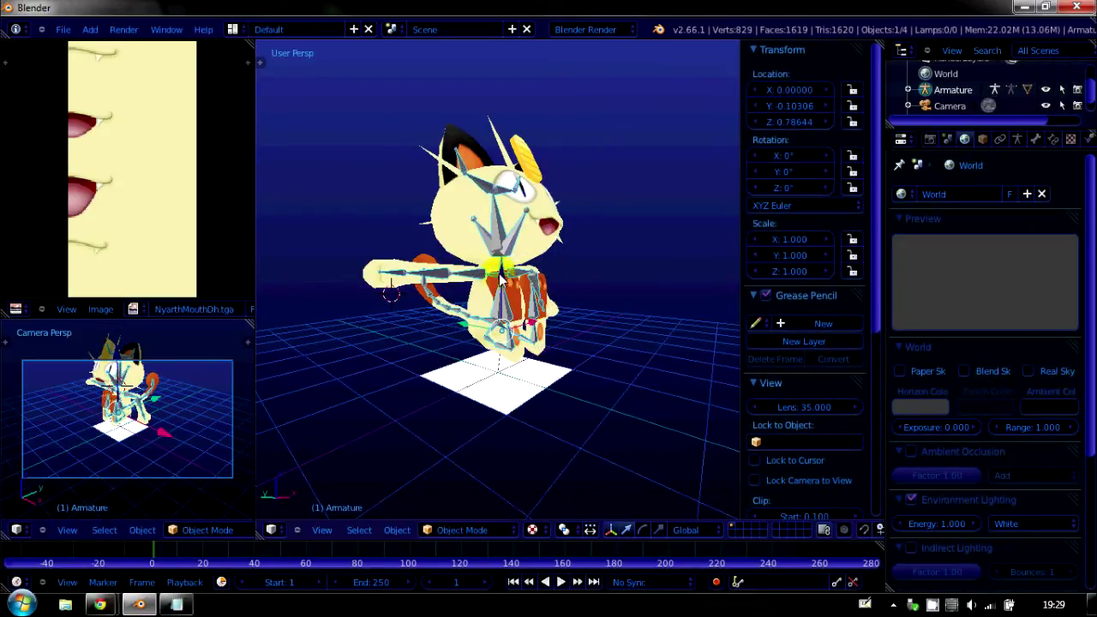
drag(501, 279, 493, 300)
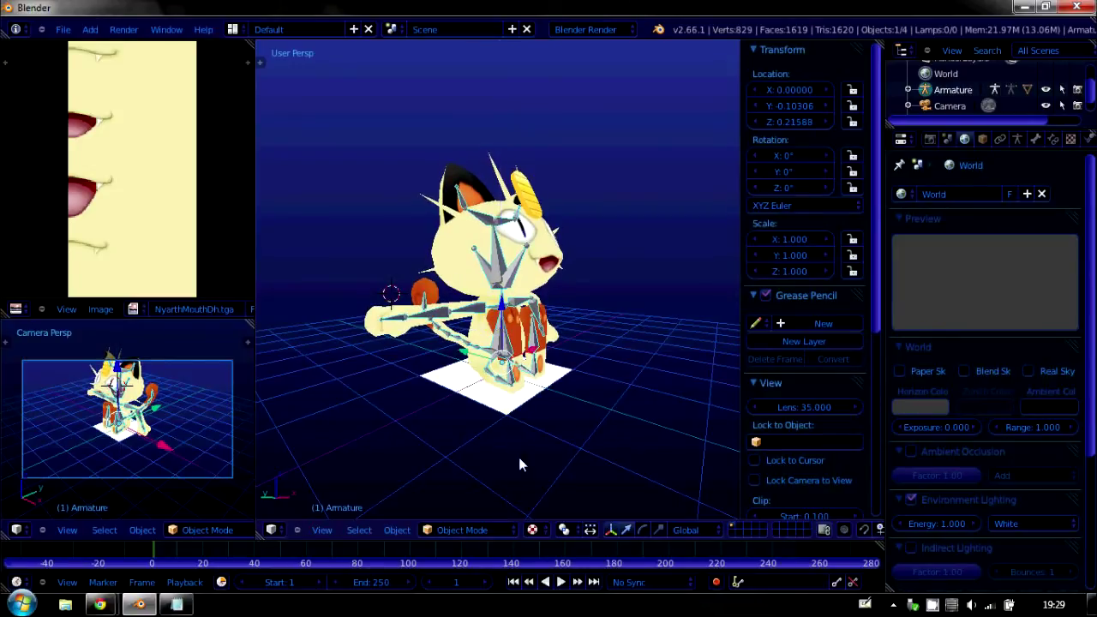
In Pose Mode, rotate the right hip bone to raise the leg above the plane, and rotate the right foot bone upright.
scroll(520, 464, up, 3)
middle_drag(520, 464, 514, 404)
scroll(577, 401, down, 2)
scroll(546, 336, up, 2)
click(471, 530)
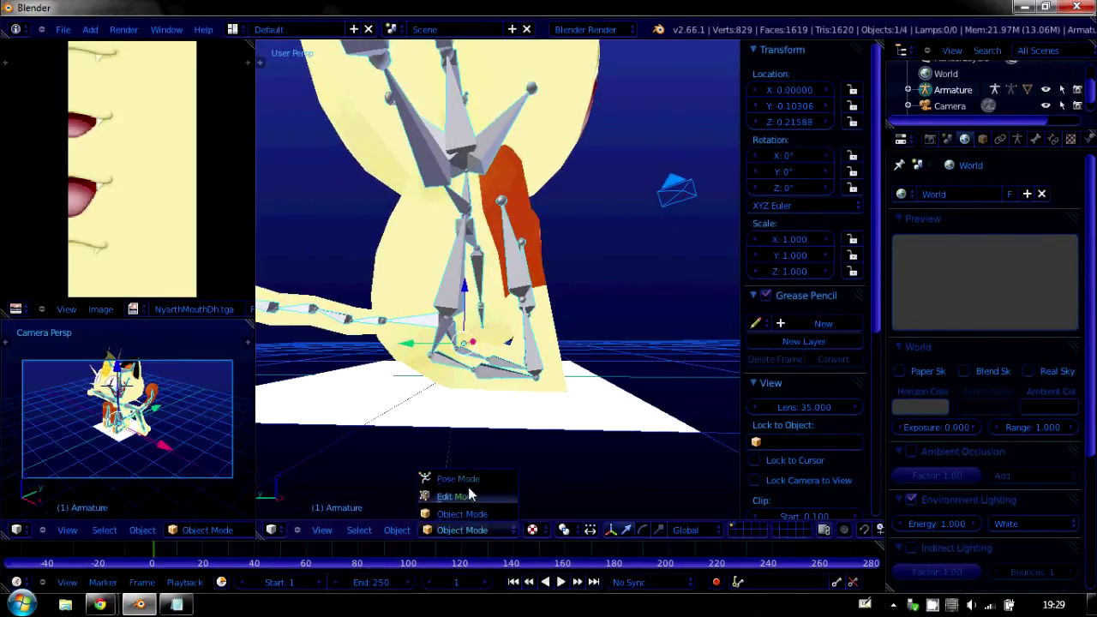
click(458, 478)
right_click(439, 343)
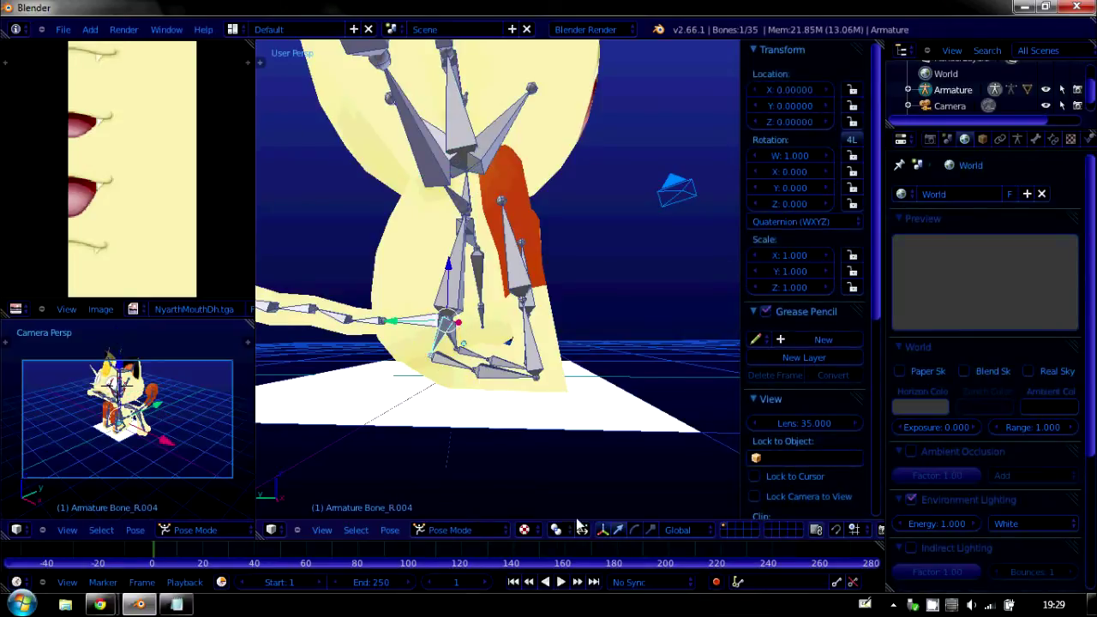
click(640, 531)
drag(506, 306, 506, 288)
right_click(495, 276)
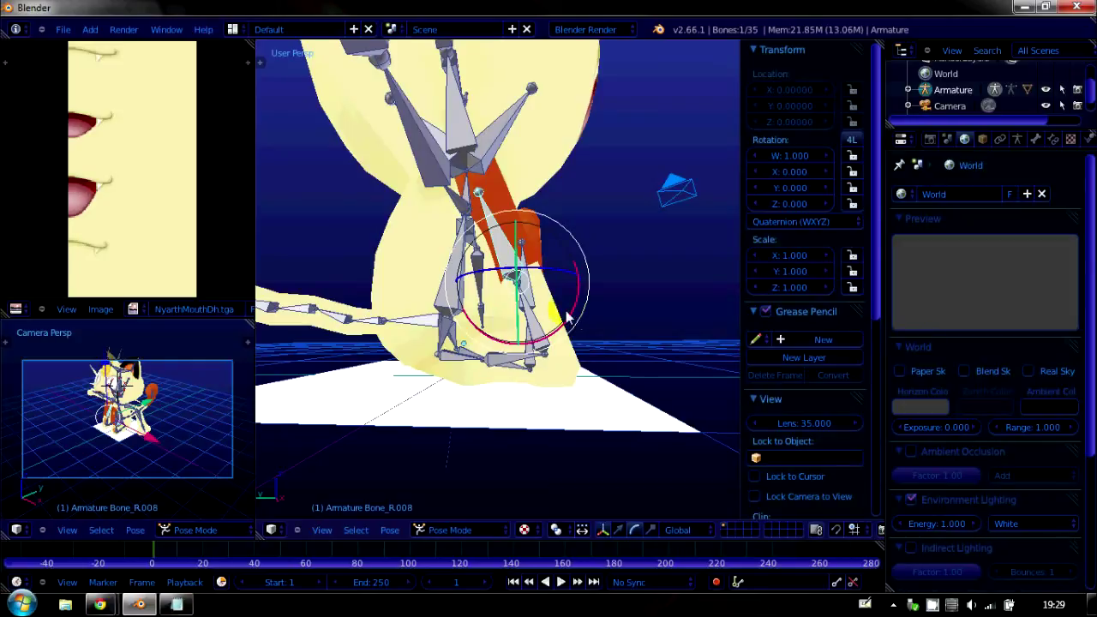
mouse_move(566, 317)
mouse_down()
mouse_move(549, 318)
mouse_move(554, 326)
mouse_up()
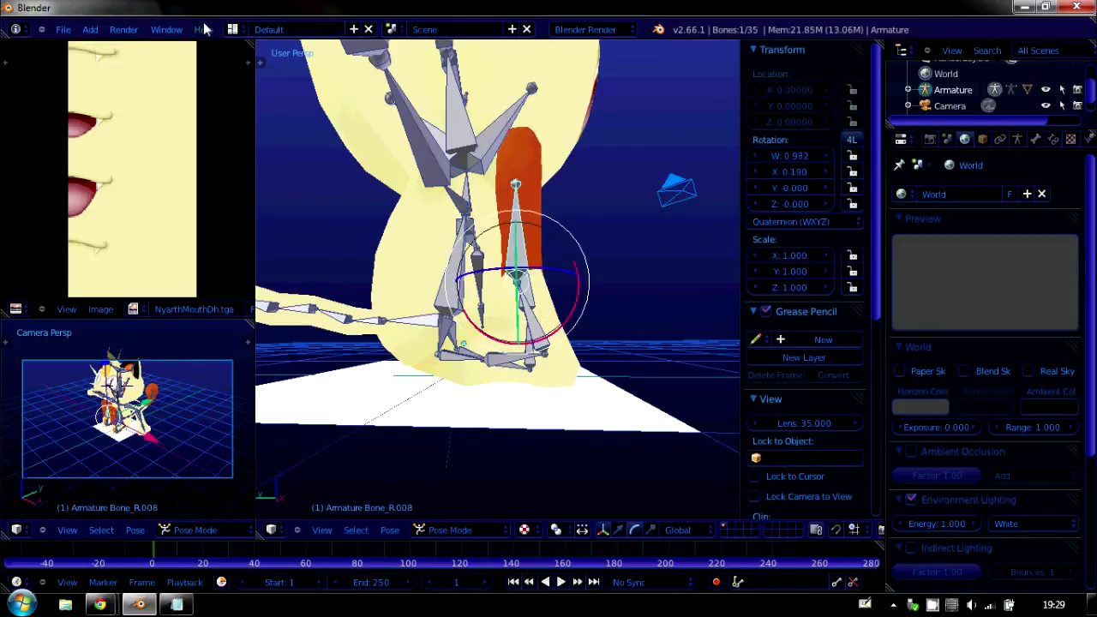
Render an image of the seated cat on the plane.
click(127, 28)
click(149, 47)
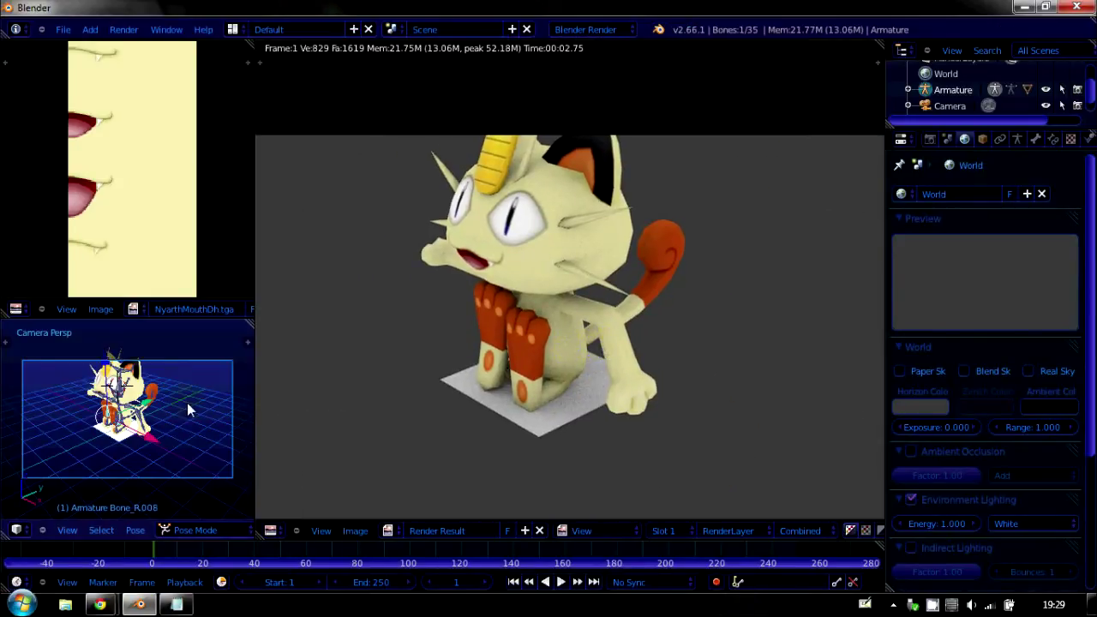
Switch to the browser, examine the 3D Pokemon Models page with its model list and top downloads, and return to Blender.
click(100, 604)
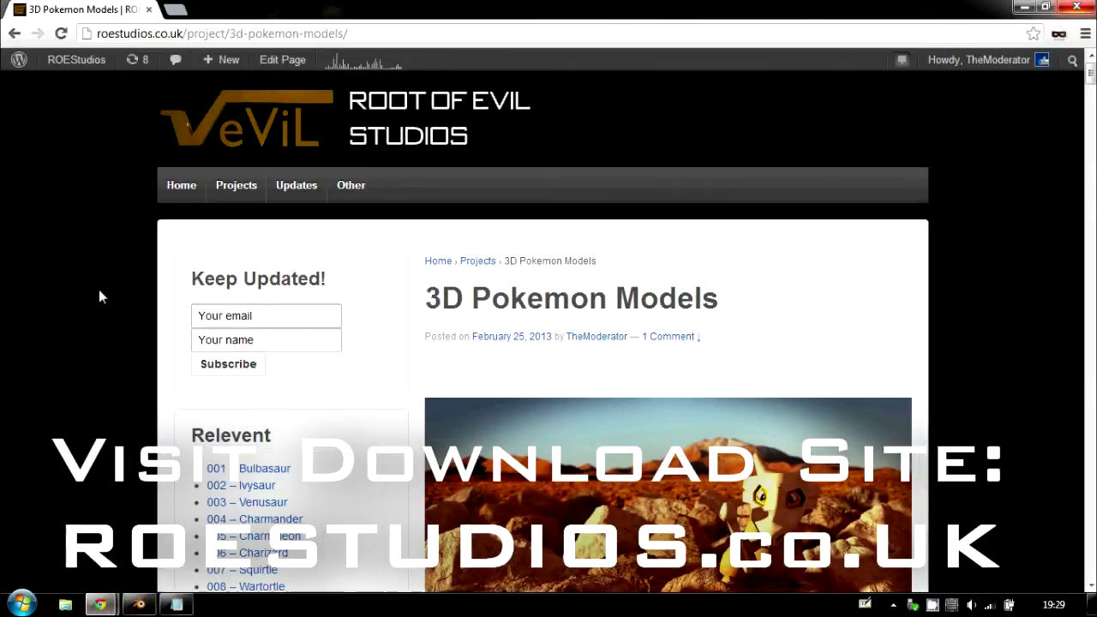
scroll(101, 289, down, 5)
scroll(111, 287, up, 5)
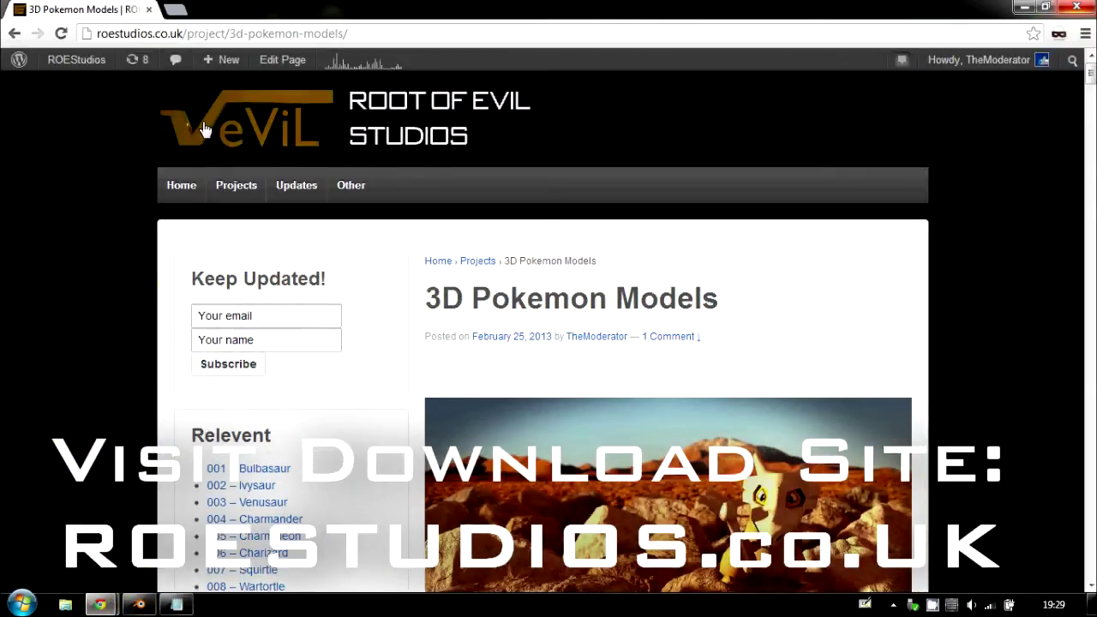
click(98, 34)
click(994, 307)
scroll(952, 300, down, 10)
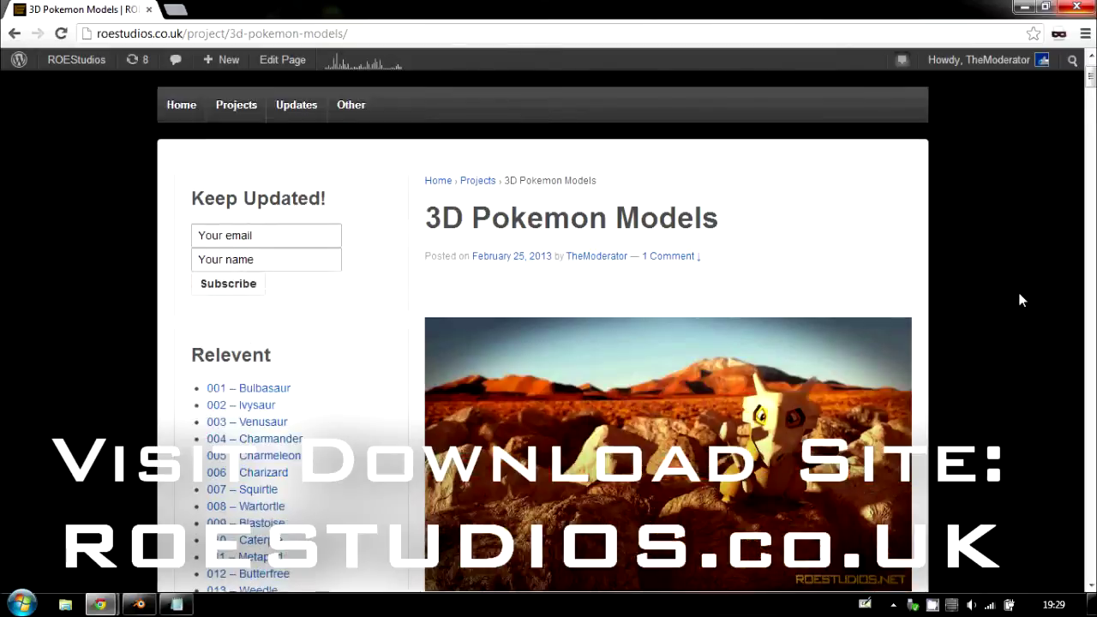
scroll(1059, 364, up, 4)
scroll(1059, 364, up, 6)
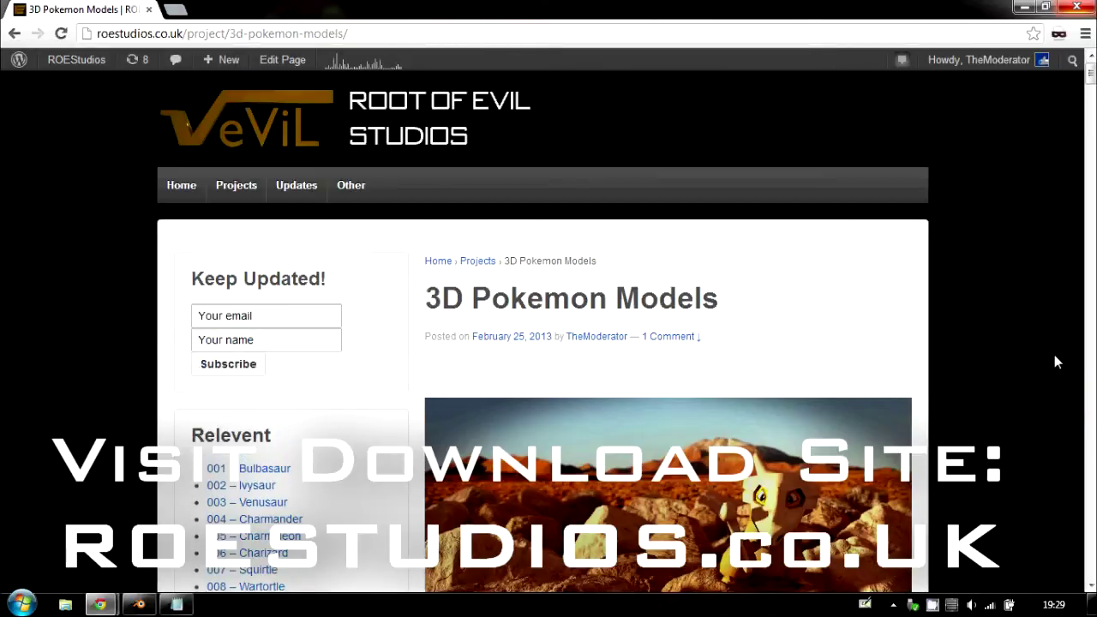
scroll(1054, 362, down, 5)
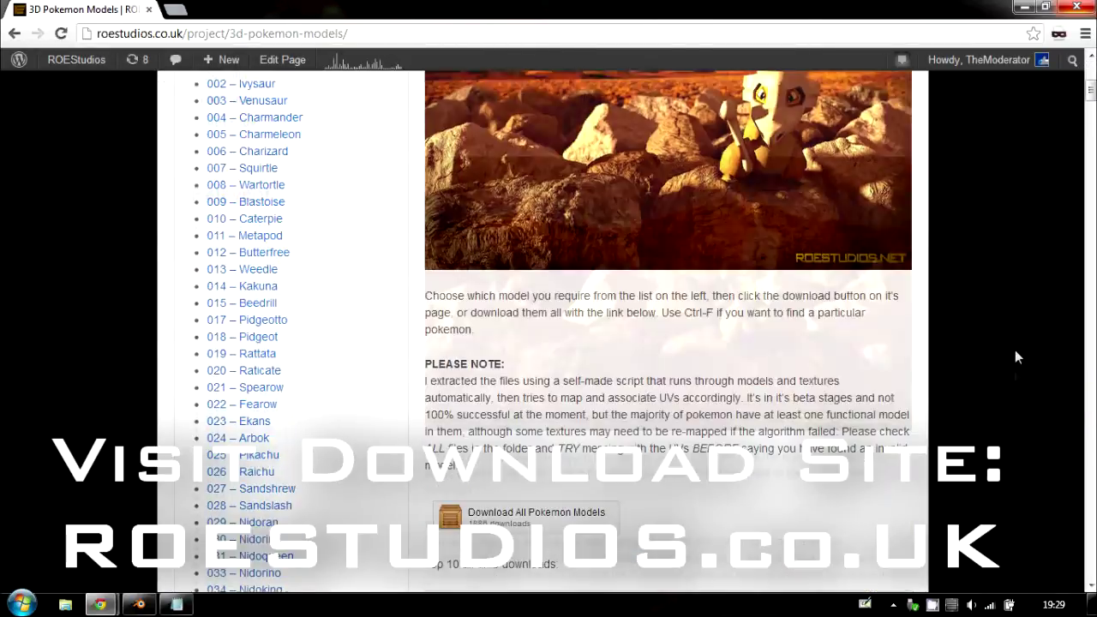
scroll(1054, 369, down, 6)
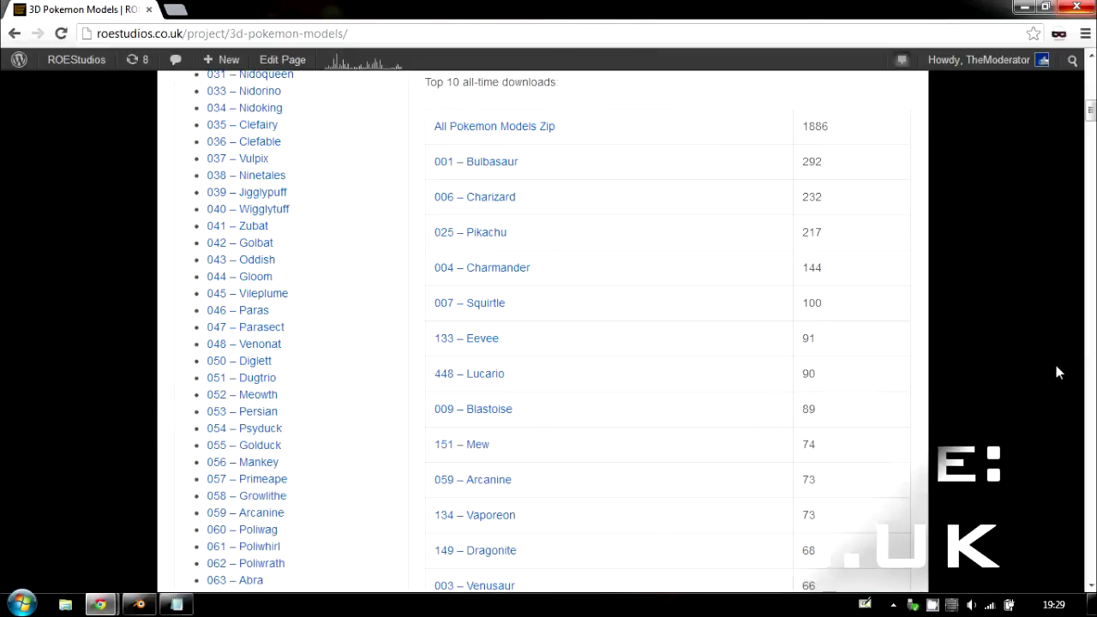
click(139, 604)
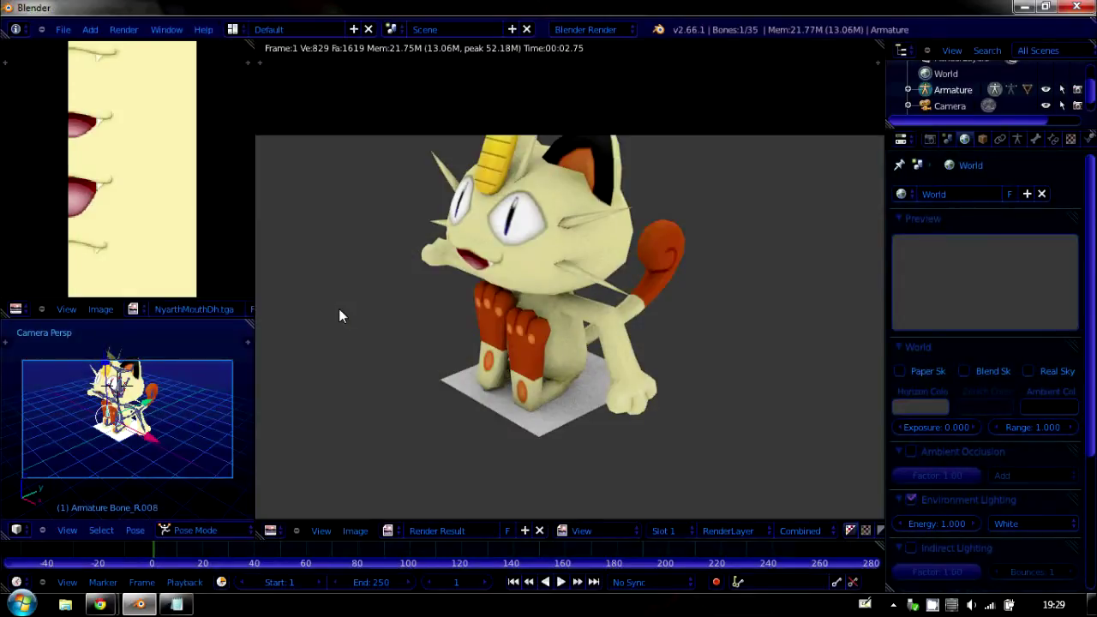